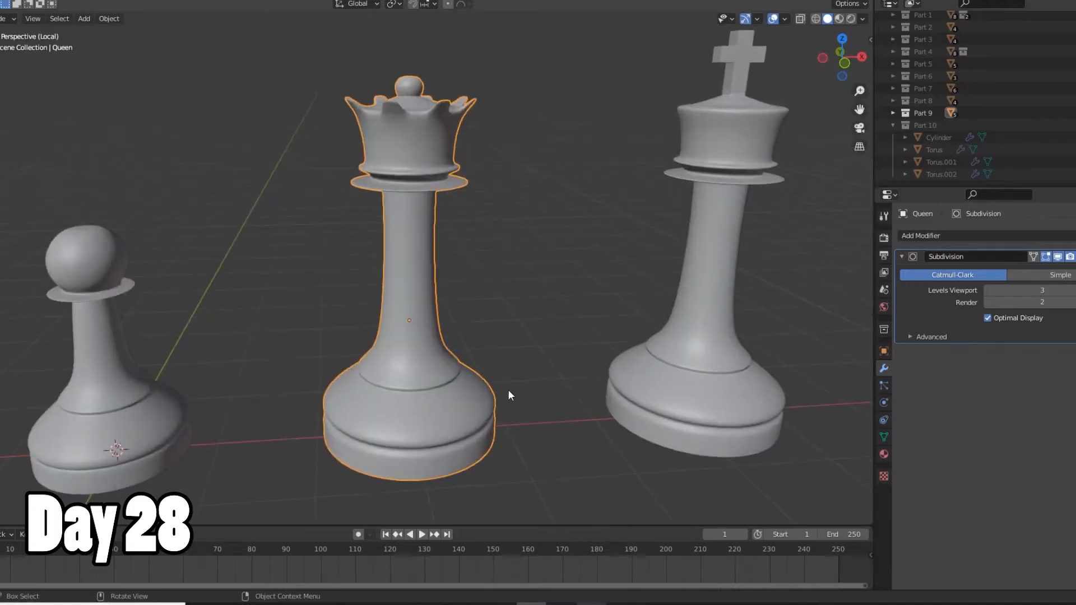
Select the king beside the queen and frame it for inspection.
scroll(509, 391, down, 2)
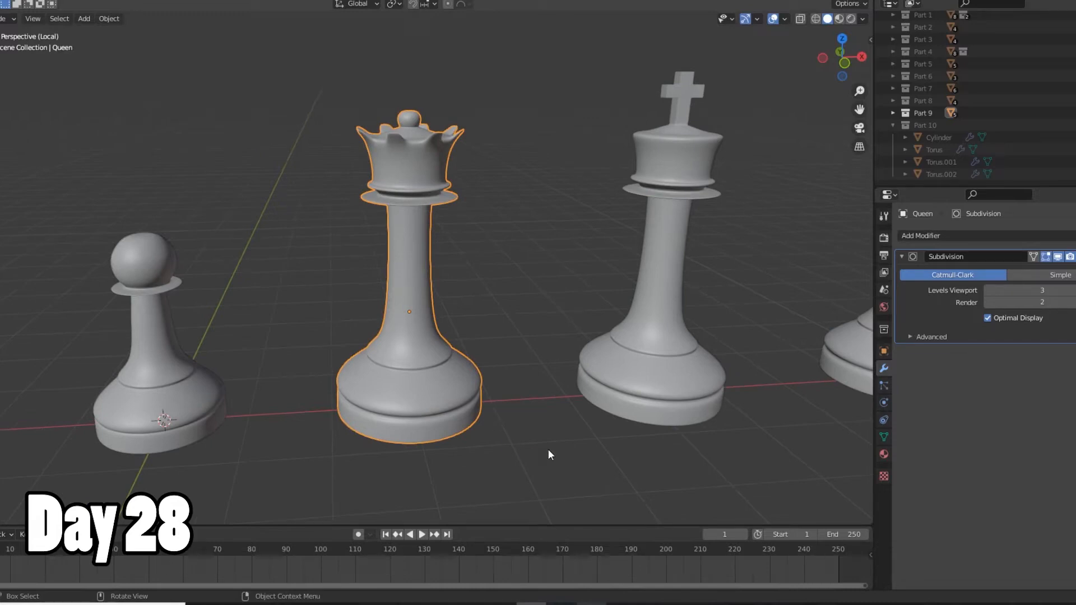
middle_drag(443, 457, 509, 441)
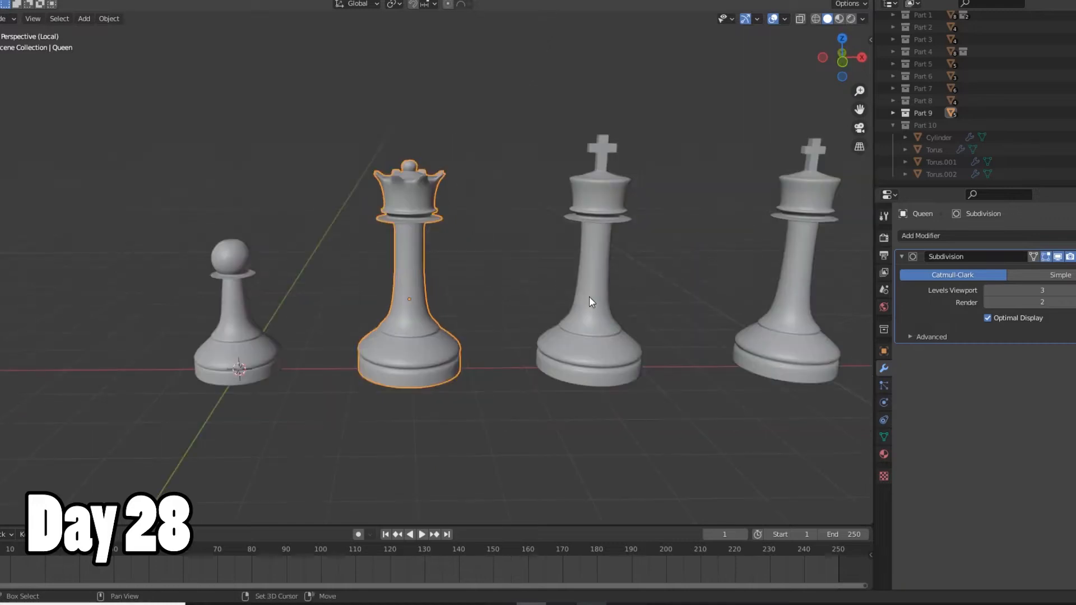
shift+click(590, 297)
key(alt+a)
click(590, 300)
key(KP_Decimal)
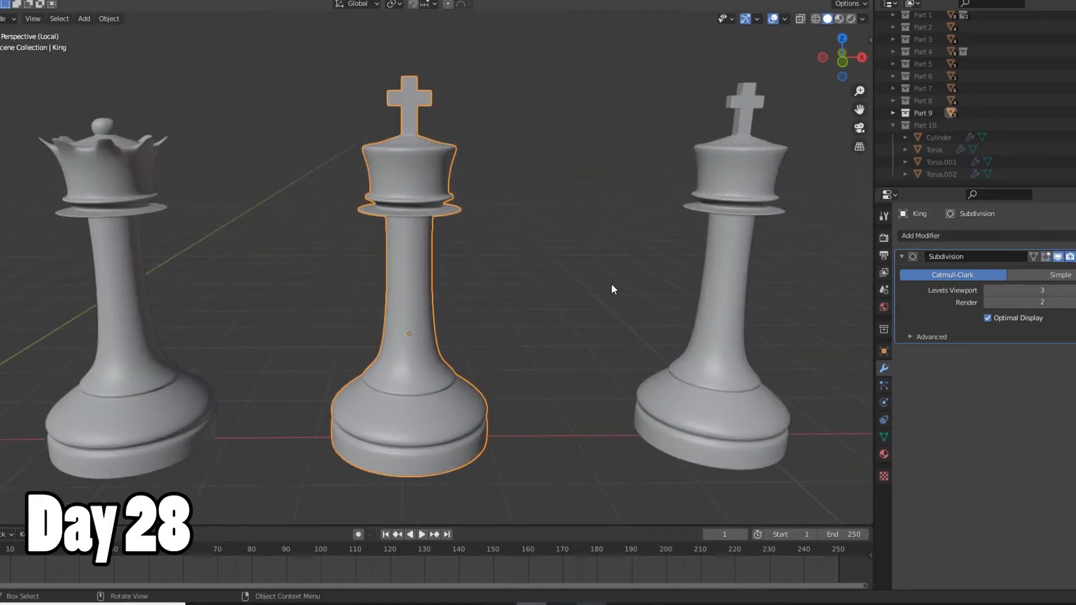
Frame the bishop and check its material in Material Preview, returning to Solid shading.
scroll(570, 281, down, 5)
scroll(650, 307, up, 2)
click(702, 294)
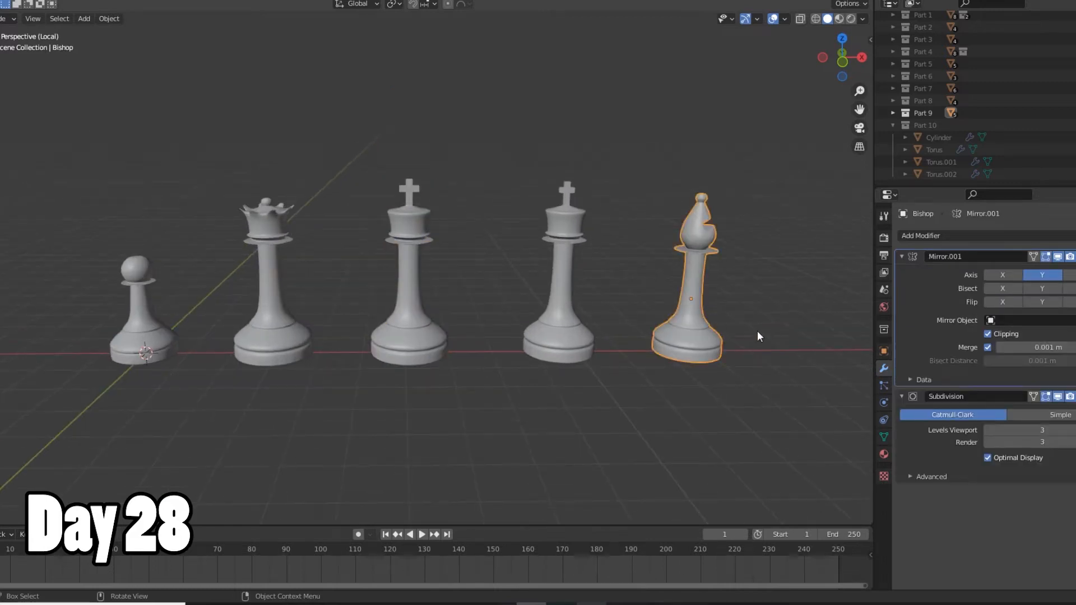
key(KP_Decimal)
mouse_move(546, 384)
middle_down()
mouse_move(382, 344)
mouse_move(526, 365)
mouse_move(533, 379)
mouse_move(493, 360)
mouse_move(585, 321)
mouse_move(406, 269)
mouse_move(437, 259)
mouse_move(452, 152)
mouse_move(420, 174)
mouse_move(353, 269)
mouse_move(473, 236)
mouse_move(466, 254)
mouse_move(504, 235)
mouse_move(500, 156)
mouse_move(431, 217)
mouse_move(445, 219)
mouse_move(453, 200)
middle_up()
key(z)
scroll(442, 218, down, 2)
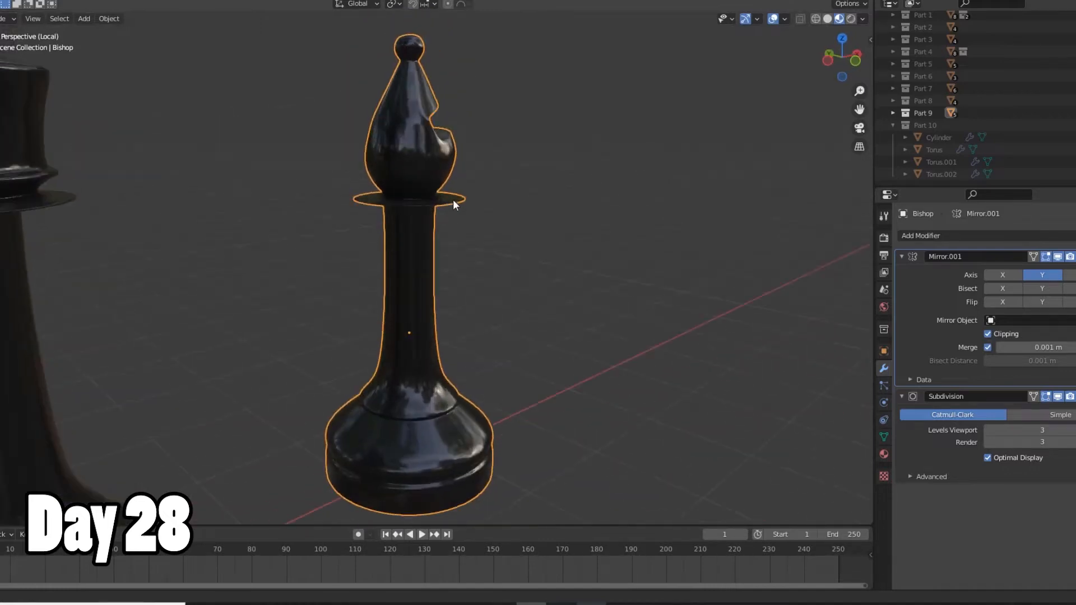
click(826, 18)
mouse_move(624, 156)
middle_down()
mouse_move(505, 204)
mouse_move(432, 185)
middle_up()
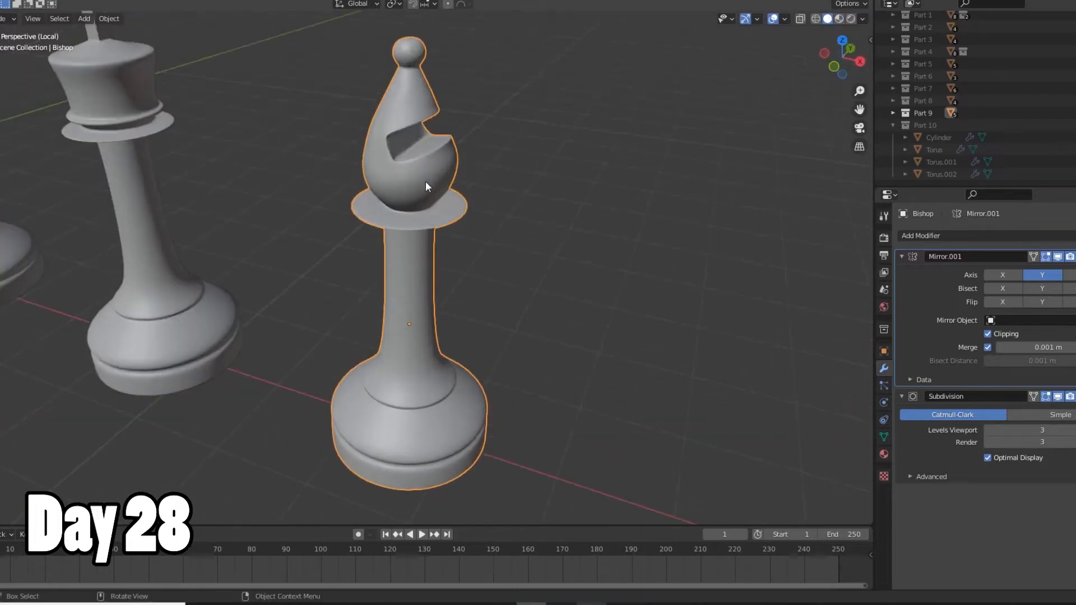
Examine the bishop's head and collar, and inspect their mesh topology in Edit Mode.
scroll(391, 178, up, 6)
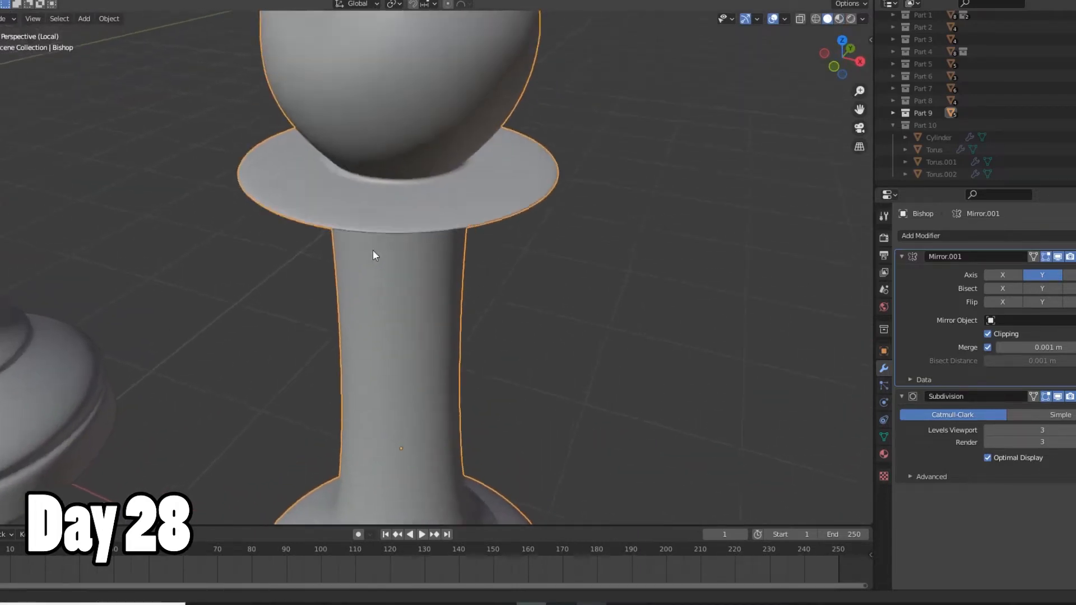
shift+middle_drag(372, 249, 355, 408)
key(Tab)
key(Tab)
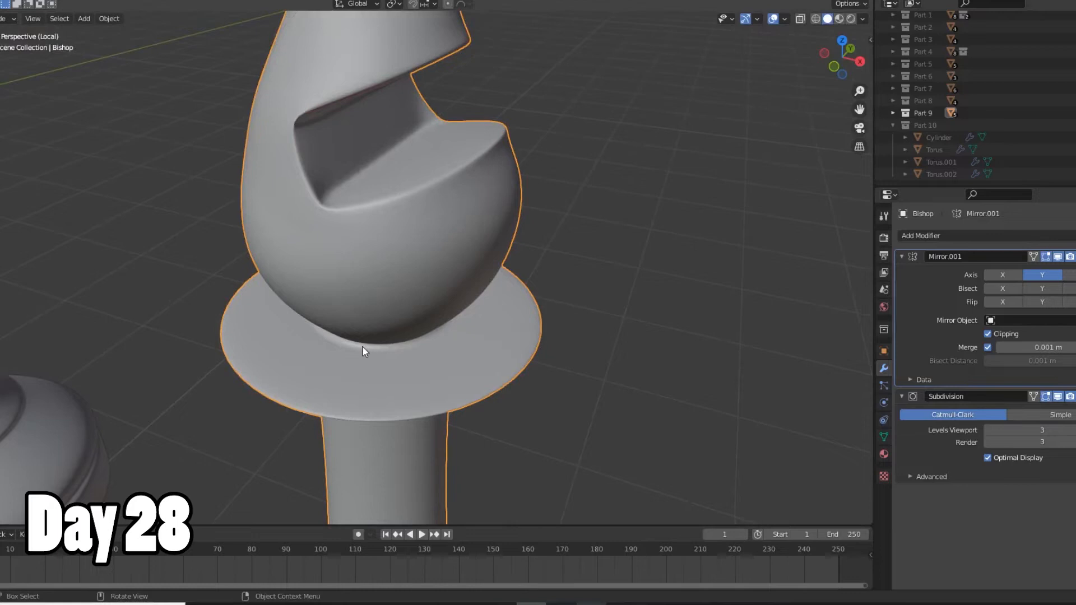
scroll(363, 347, down, 4)
key(Tab)
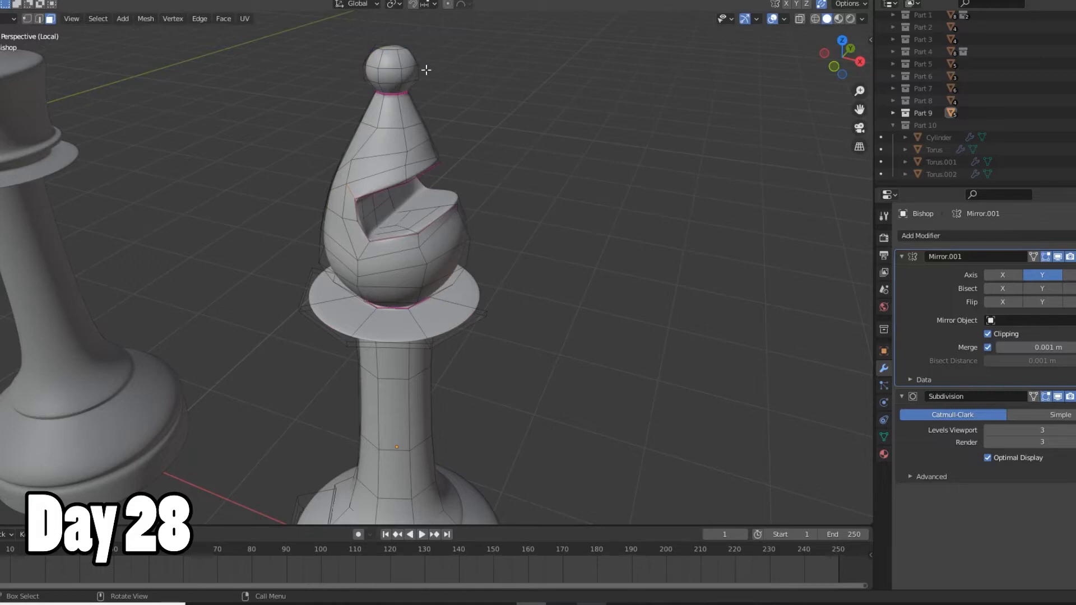
middle_drag(437, 294, 440, 285)
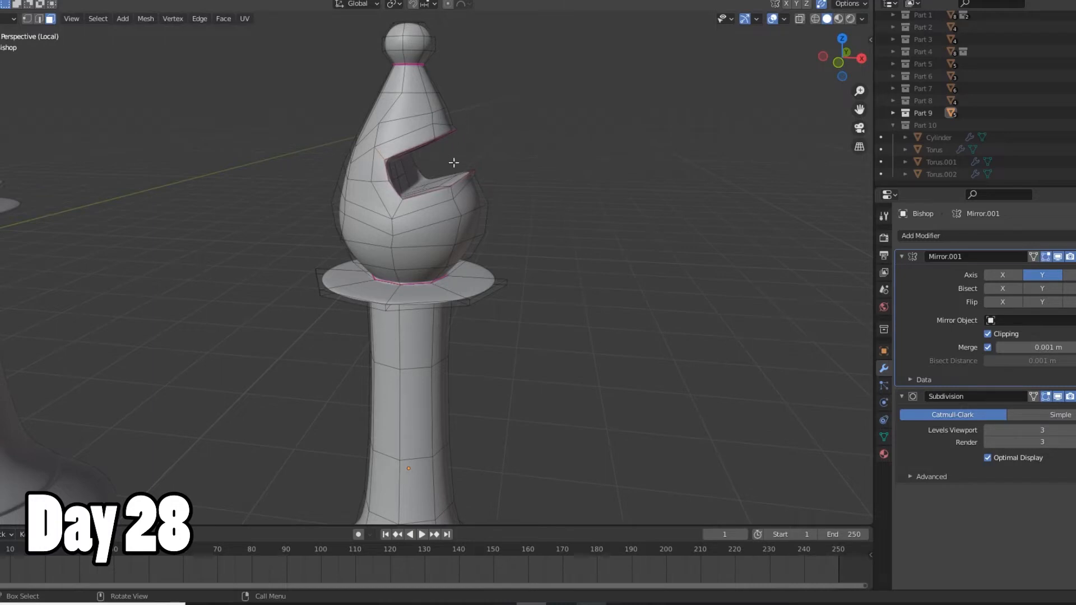
middle_drag(456, 158, 374, 197)
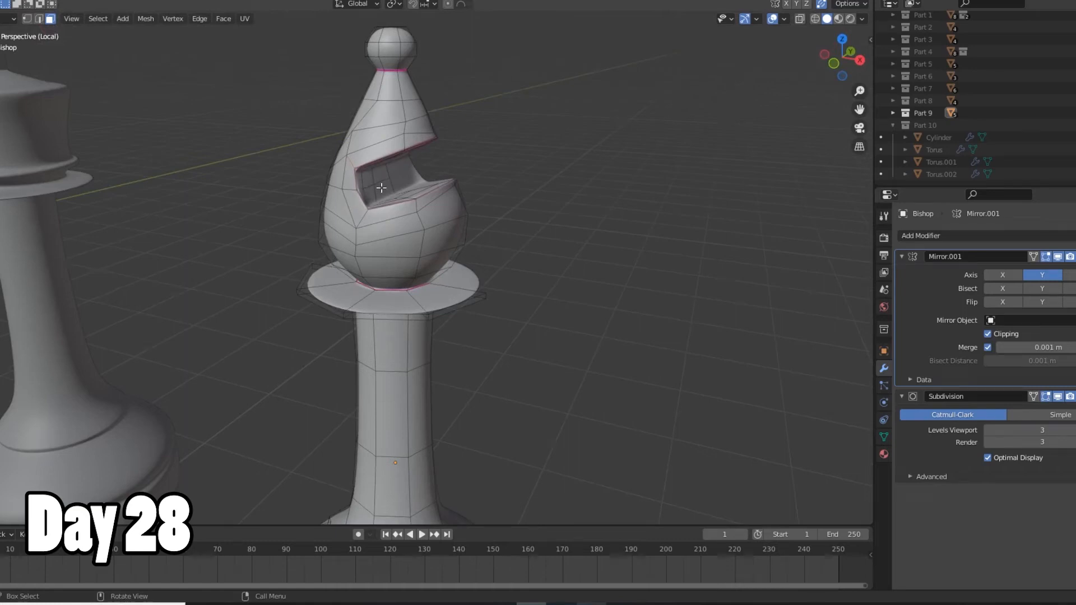
Select the face loops around and inside the bishop's notch to examine their topology, and return to Object Mode.
click(395, 145)
shift+click(429, 193)
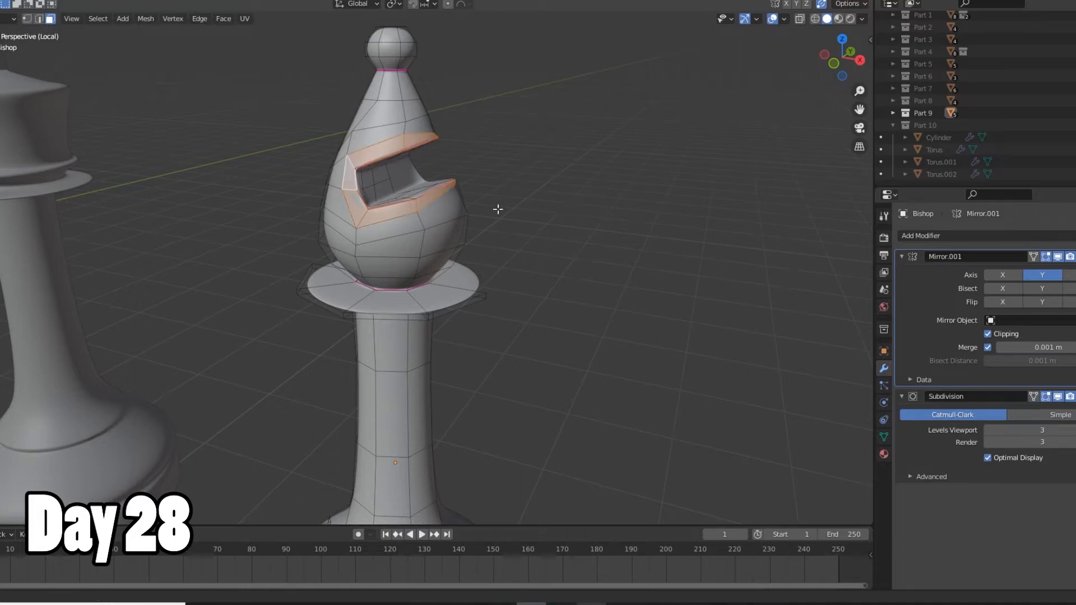
middle_drag(497, 209, 325, 174)
alt+click(306, 186)
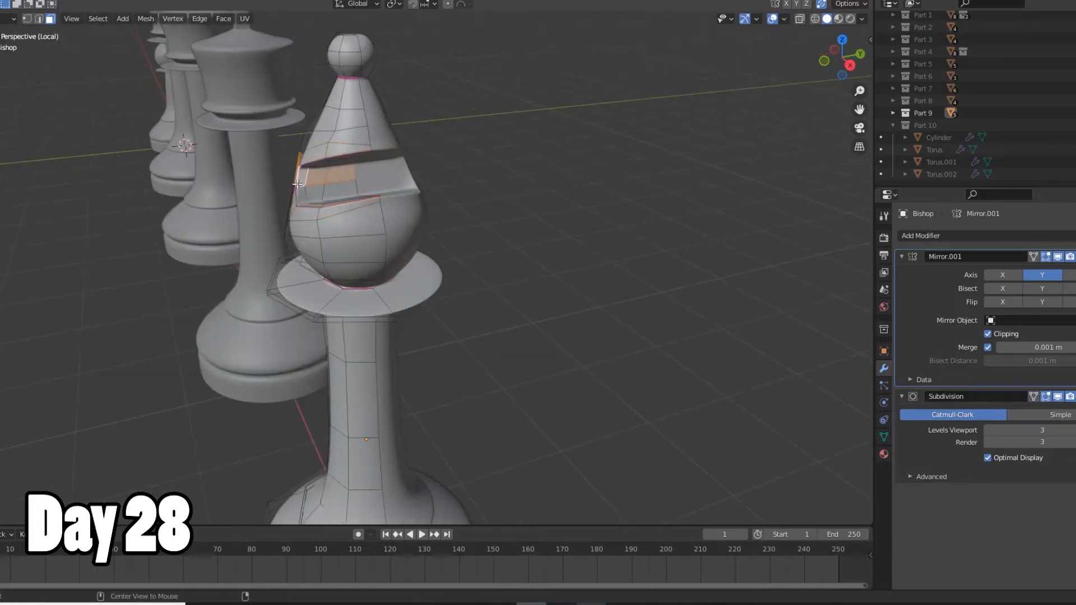
alt+click(300, 187)
middle_drag(309, 226, 383, 229)
scroll(474, 201, up, 4)
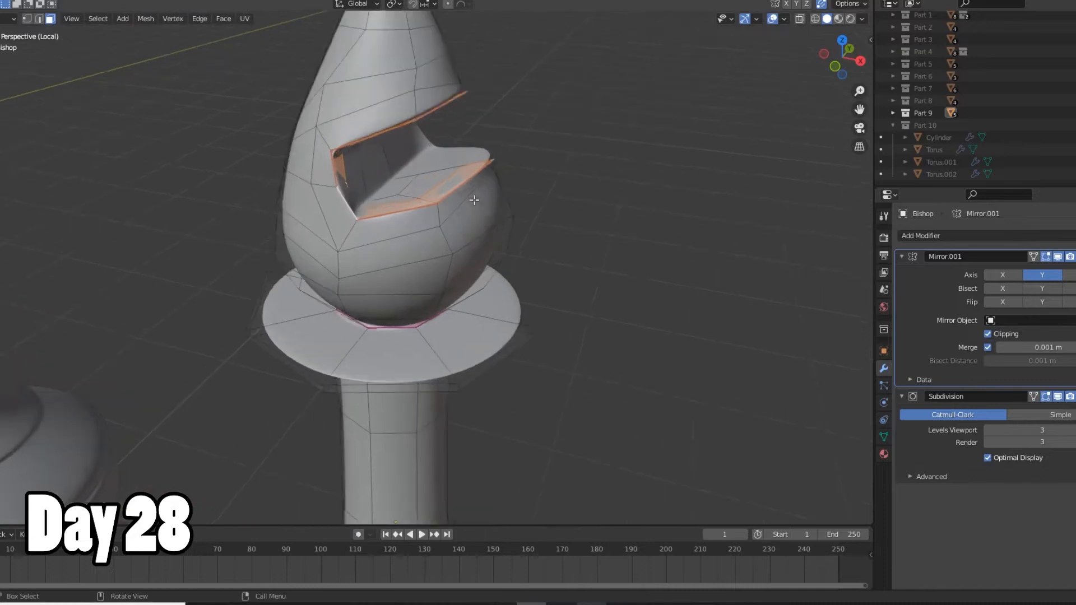
key(Tab)
Examine the bishop's smoothed notch up close and the full piece from several angles.
scroll(308, 123, down, 2)
scroll(308, 123, up, 4)
scroll(308, 123, up, 4)
scroll(303, 149, down, 4)
middle_drag(302, 150, 307, 187)
middle_drag(227, 126, 196, 118)
scroll(120, 62, down, 8)
key(KP_Decimal)
middle_drag(355, 237, 390, 248)
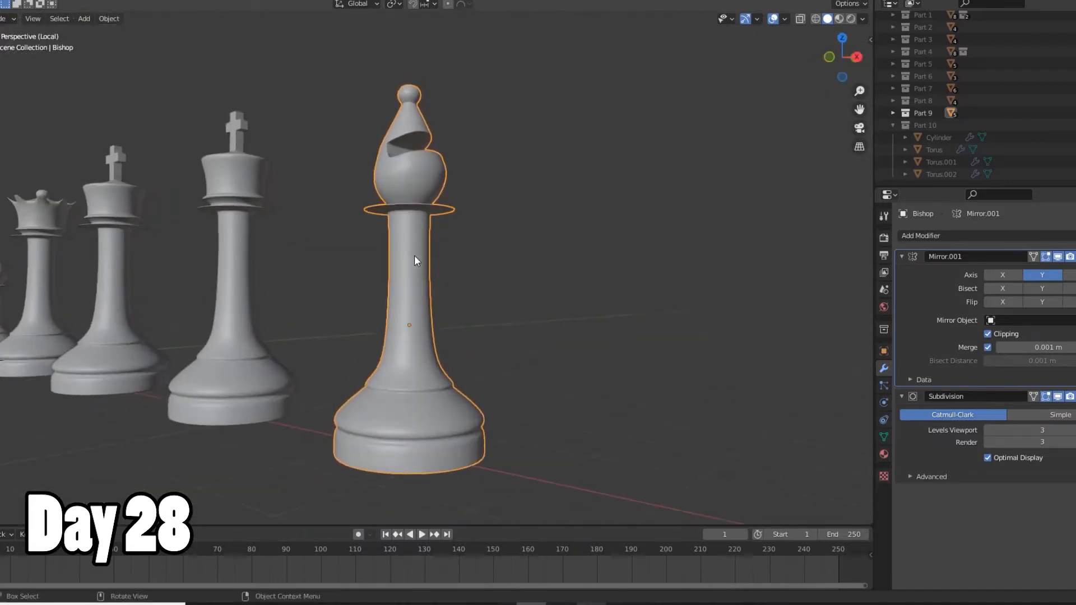
Show the Part 10 collection and hide the Part 9 collection.
click(1073, 112)
click(1073, 113)
middle_drag(467, 171, 407, 184)
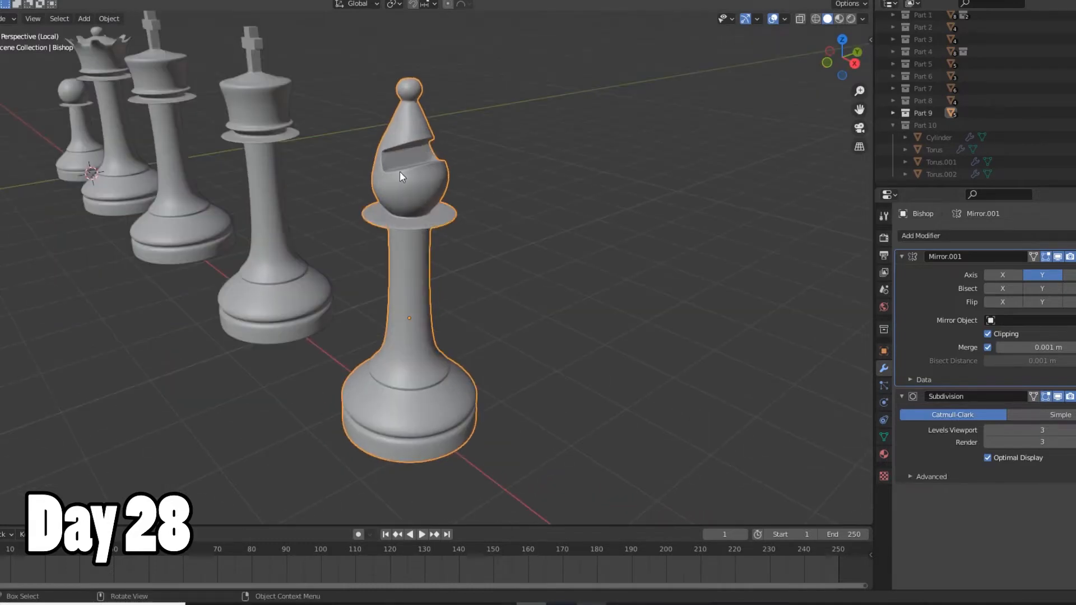
click(1073, 125)
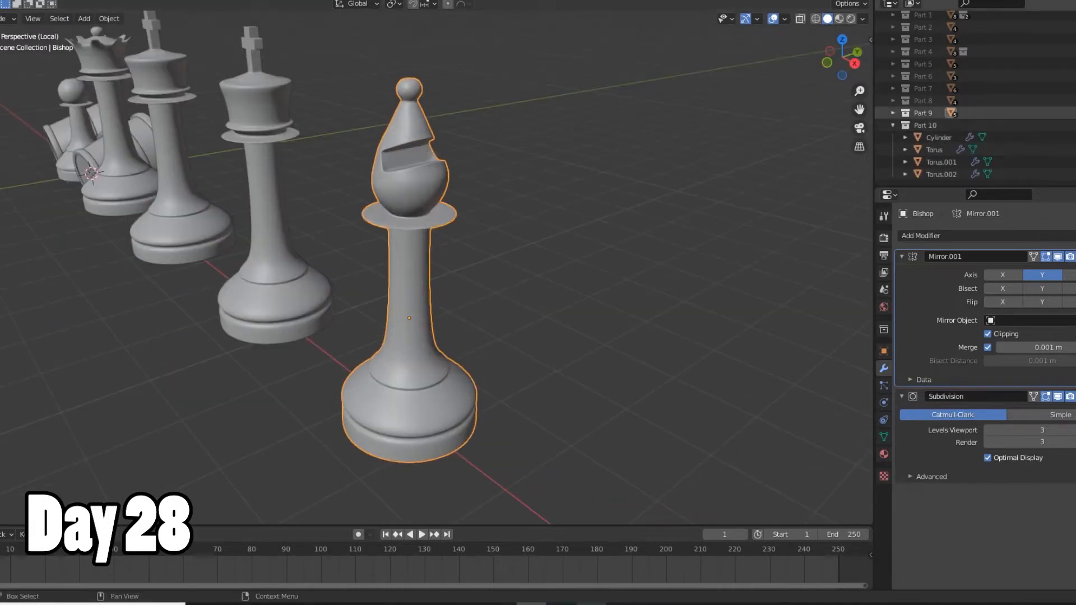
click(1073, 113)
Frame the binoculars and select their barrel cylinder for inspection.
click(157, 174)
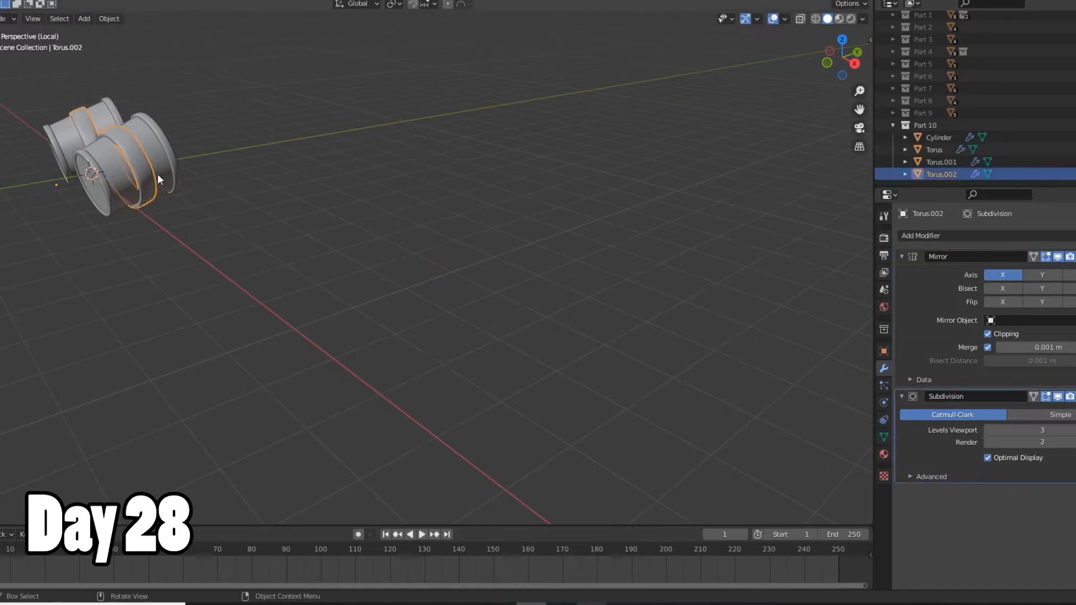
click(164, 167)
key(KP_Decimal)
middle_drag(451, 247, 261, 351)
click(310, 377)
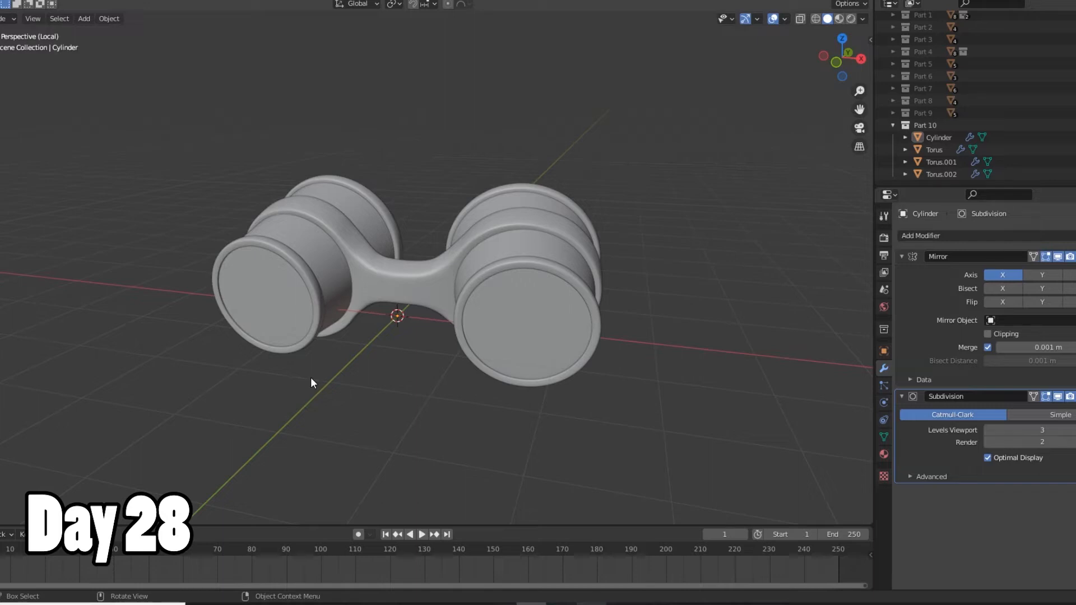
click(247, 324)
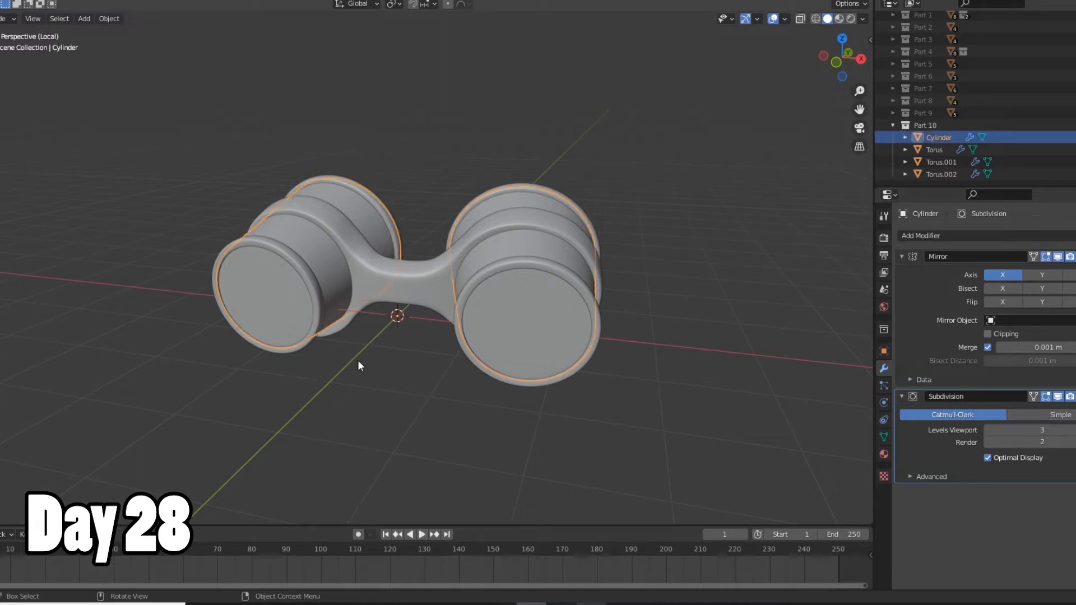
Inspect the mirrored mesh of the bridge connecting the two binocular barrels in Edit Mode, and return to Object Mode.
middle_drag(458, 380, 418, 353)
click(418, 353)
click(421, 298)
scroll(446, 370, up, 4)
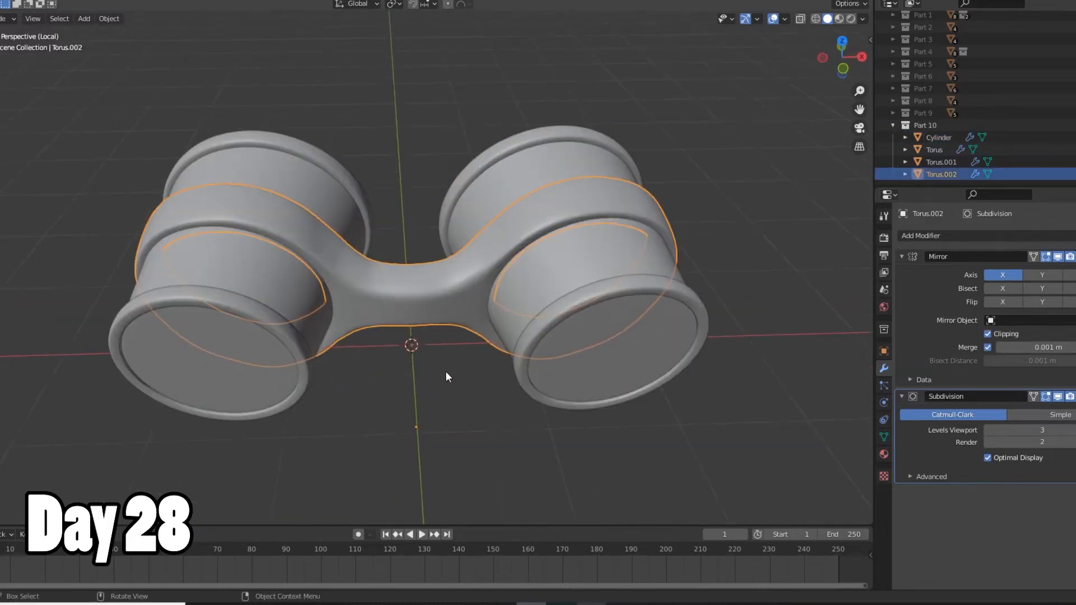
key(Tab)
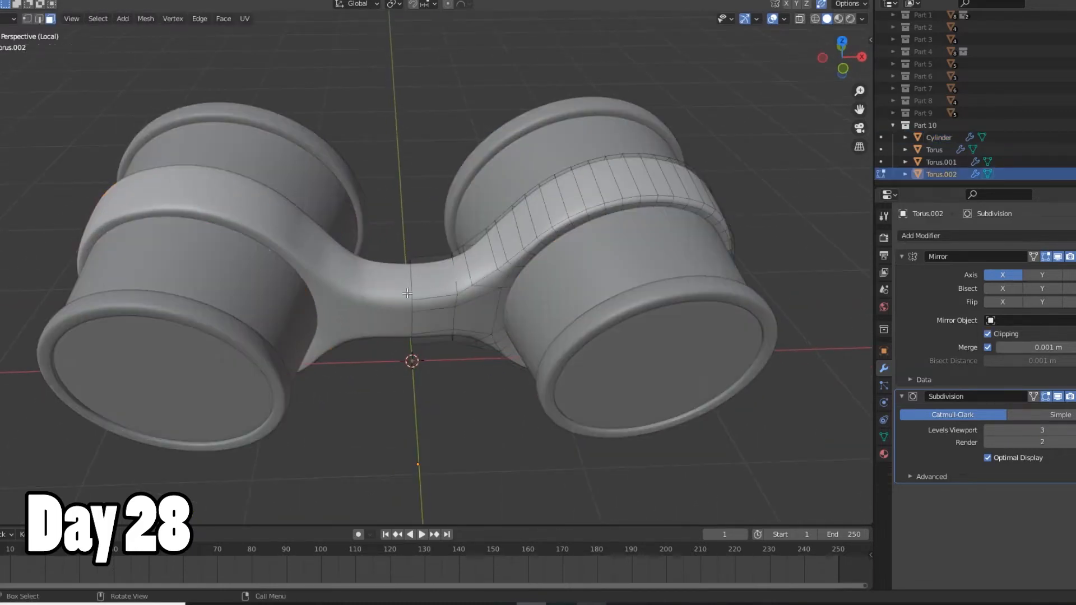
middle_drag(654, 304, 566, 288)
key(Tab)
Select the barrel cylinder and examine its tapered shape from the side and the front orthographic view.
click(634, 343)
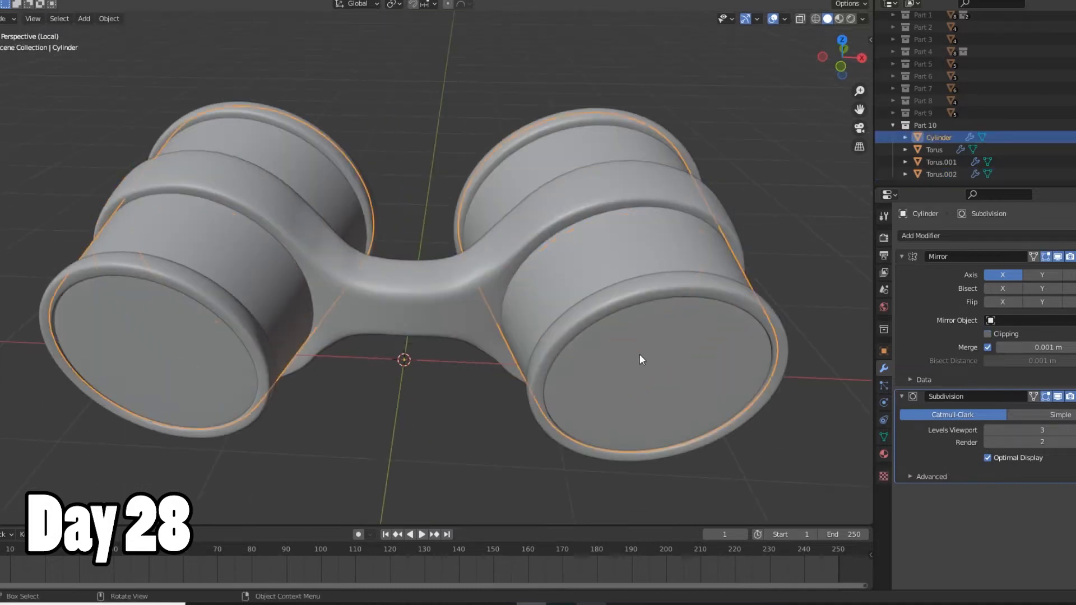
middle_drag(634, 343, 388, 395)
middle_drag(474, 377, 362, 382)
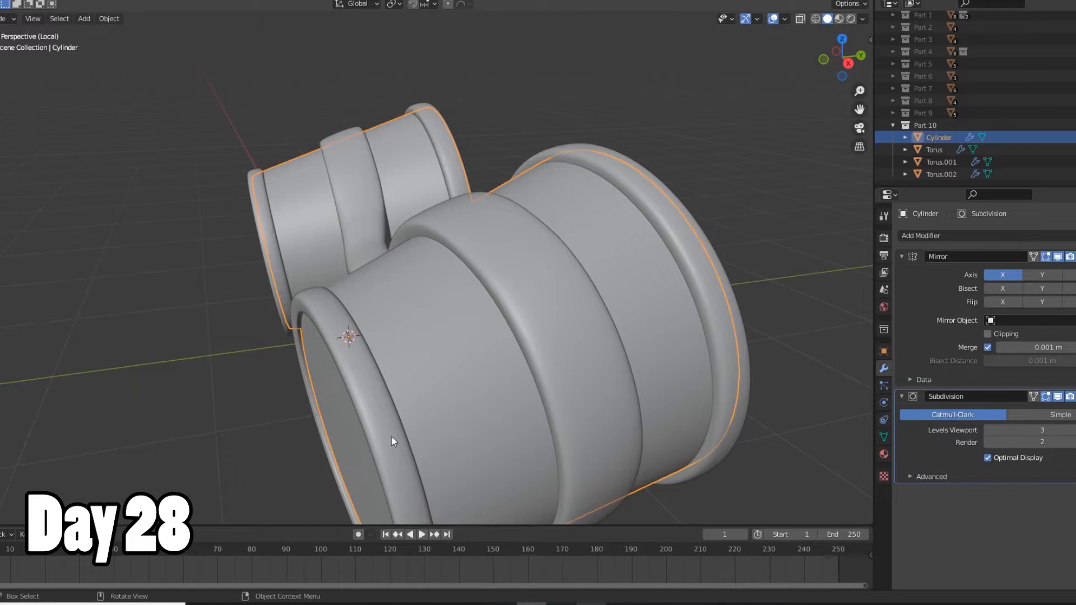
scroll(329, 421, down, 6)
key(KP_1)
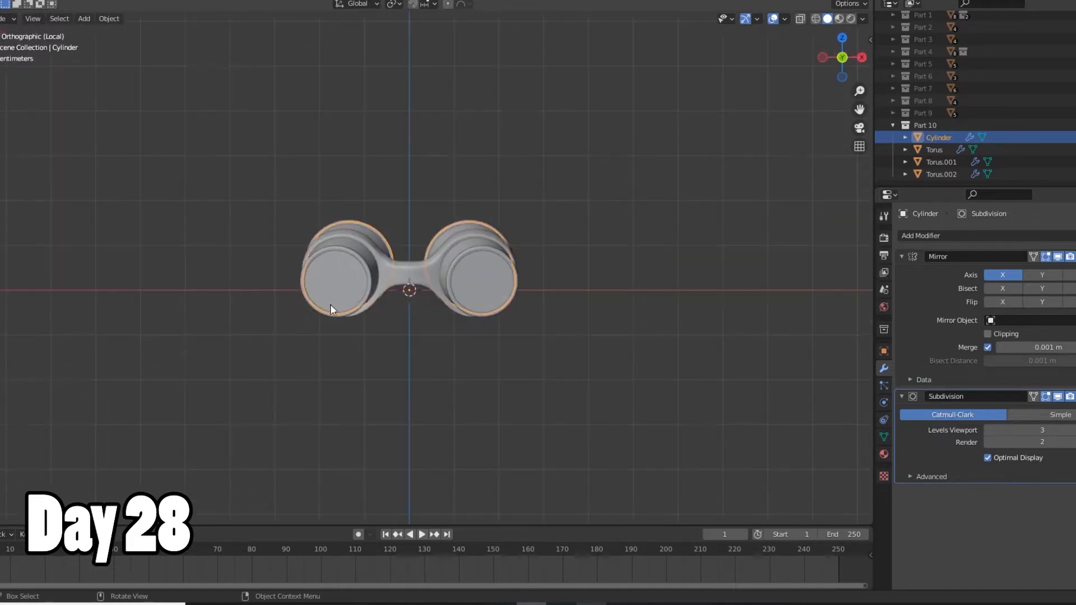
middle_drag(453, 281, 392, 368)
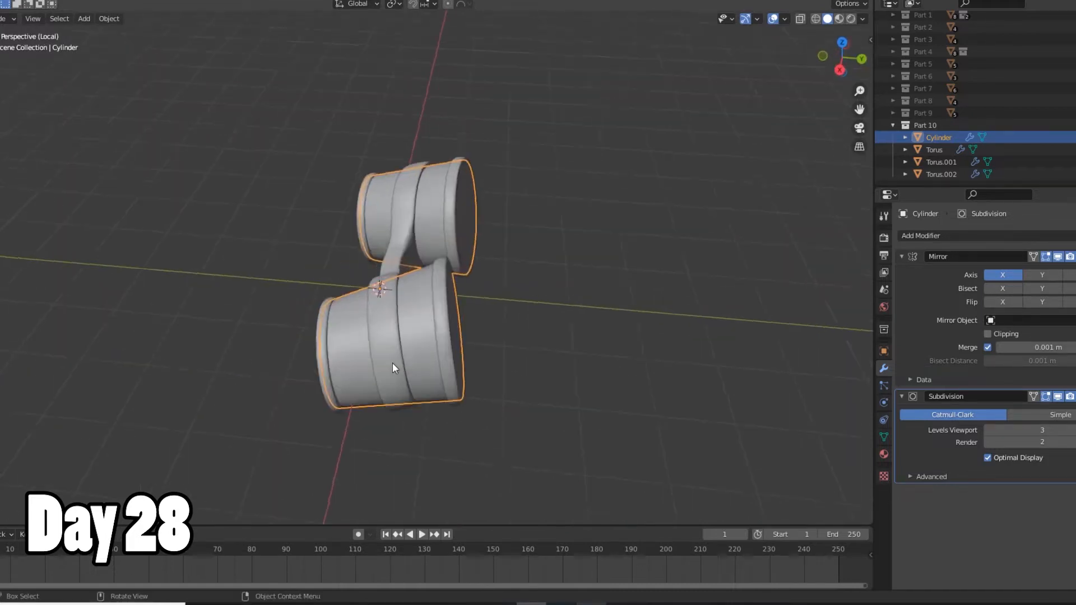
Select the rim ring at the wide end of the barrels and examine it from the side.
scroll(405, 370, up, 5)
click(499, 199)
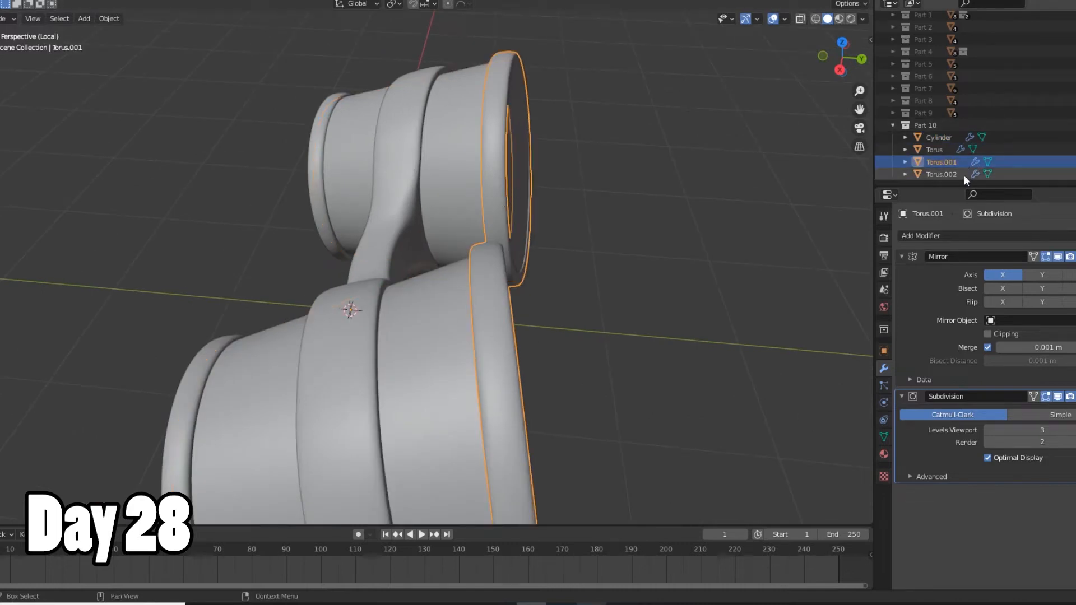
scroll(523, 353, down, 3)
middle_drag(524, 353, 518, 327)
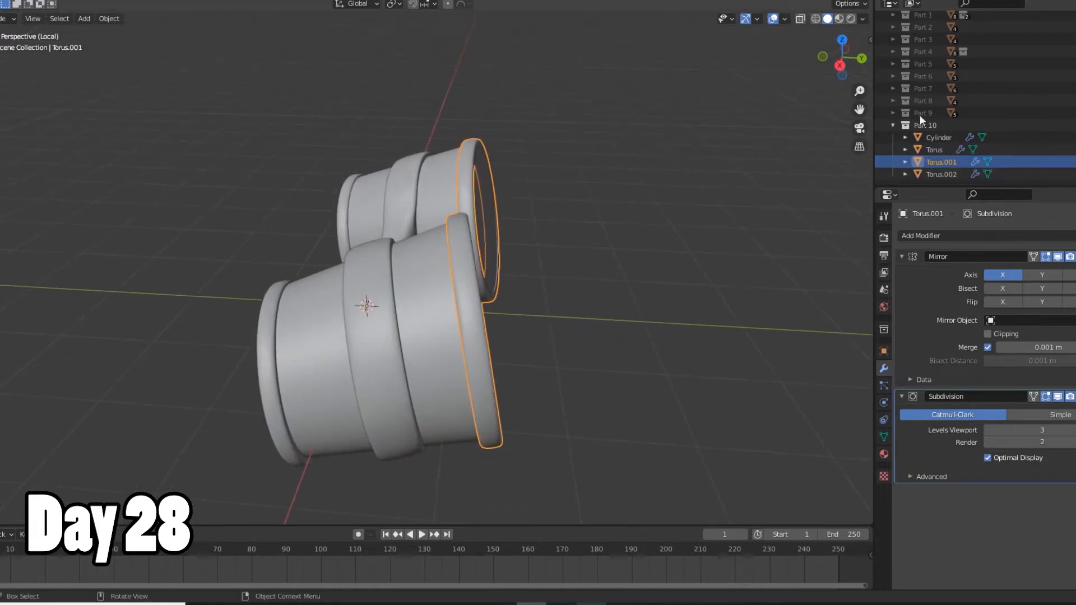
middle_drag(605, 286, 637, 278)
Select the bridge piece and examine closely where its band meets the barrel.
click(540, 352)
scroll(544, 341, up, 6)
scroll(587, 348, up, 2)
shift+middle_drag(625, 329, 432, 342)
scroll(603, 319, up, 2)
scroll(563, 324, down, 2)
scroll(554, 325, down, 2)
scroll(540, 321, up, 2)
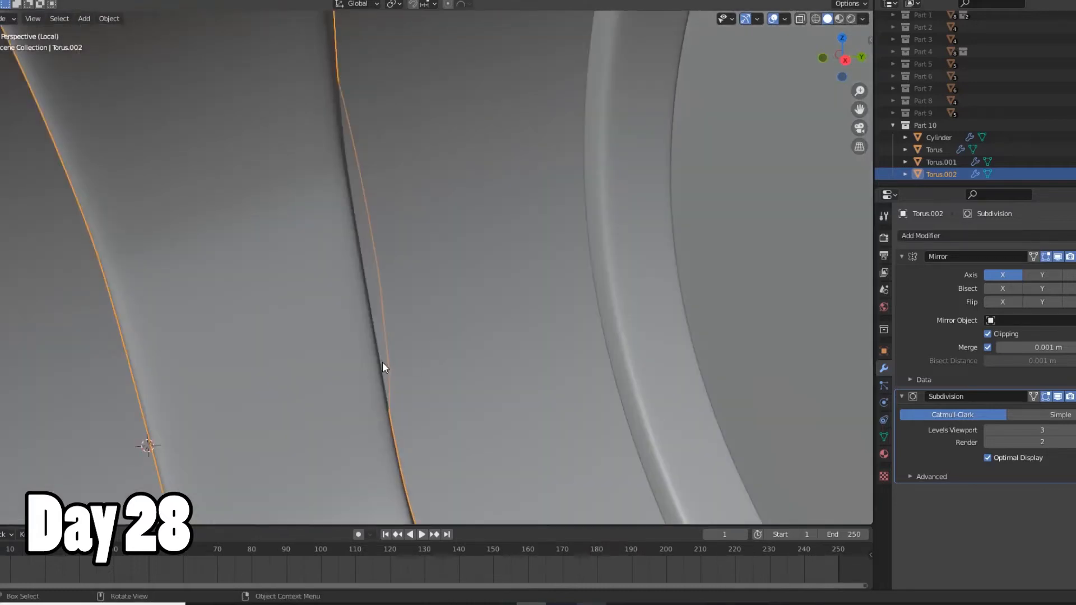
scroll(383, 362, down, 5)
middle_drag(383, 371, 532, 375)
scroll(514, 369, down, 2)
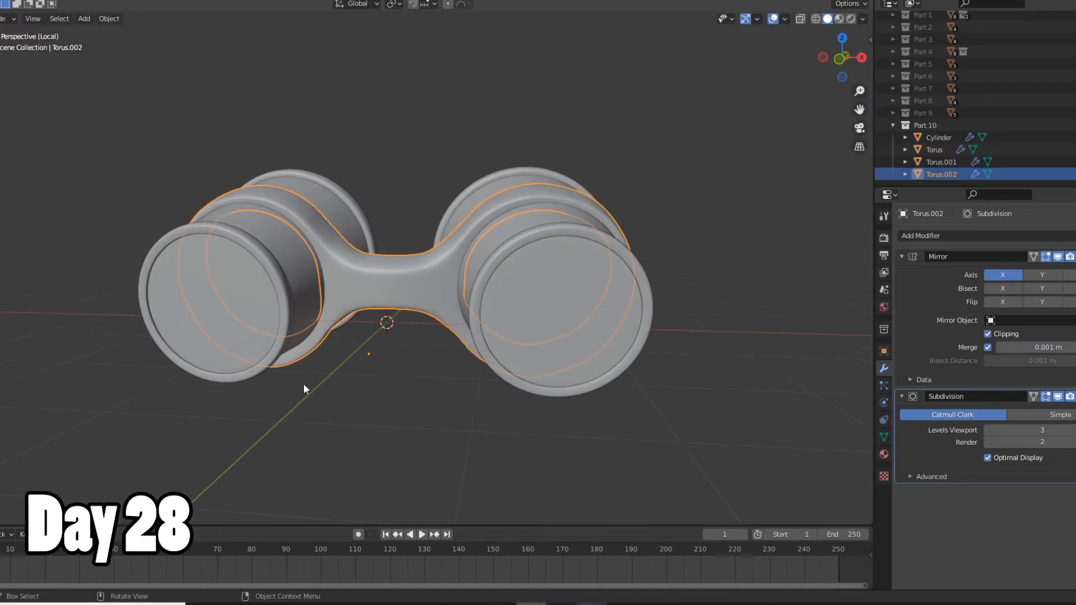
mouse_move(331, 399)
middle_down()
mouse_move(360, 399)
mouse_move(347, 399)
middle_up()
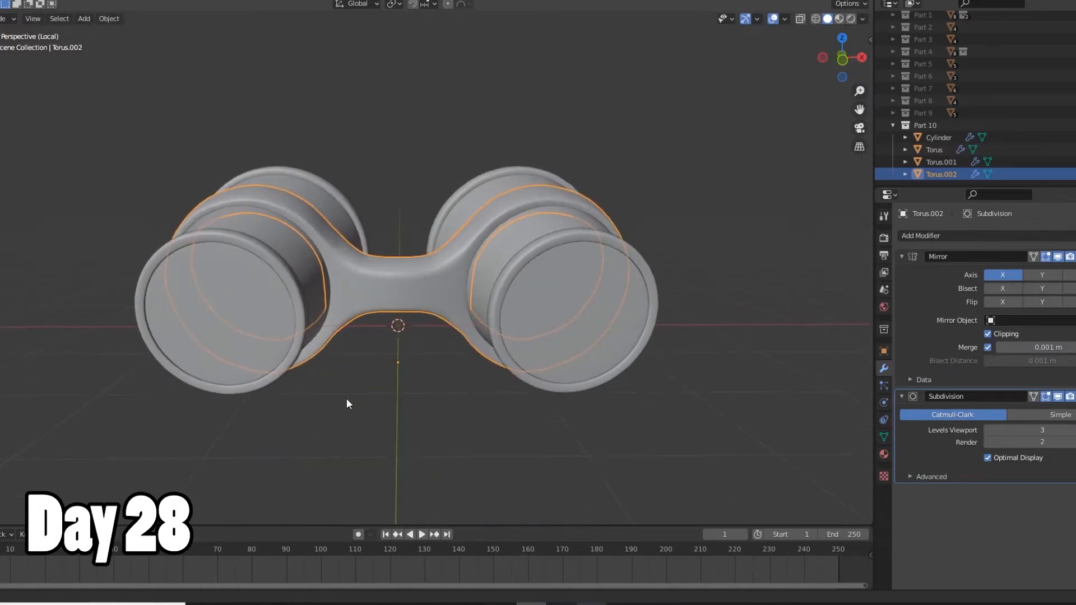
middle_drag(492, 329, 453, 341)
Try adding two edge loops around the binocular barrel cylinder in Edit Mode.
click(534, 240)
click(532, 237)
key(Tab)
middle_drag(532, 236, 515, 324)
key(ctrl+r)
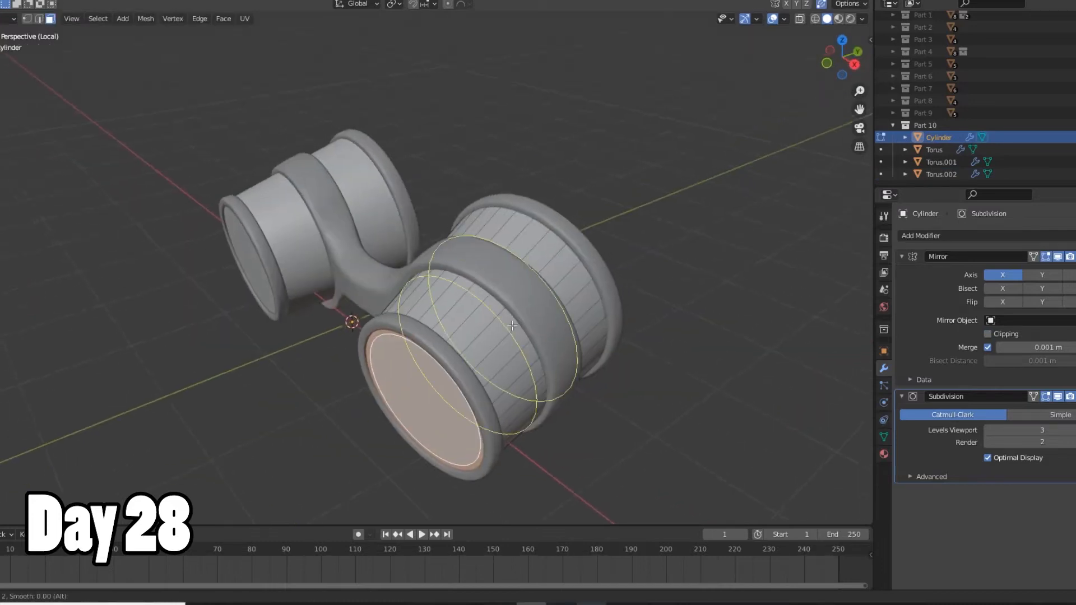
scroll(511, 324, down, 1)
right_click(676, 358)
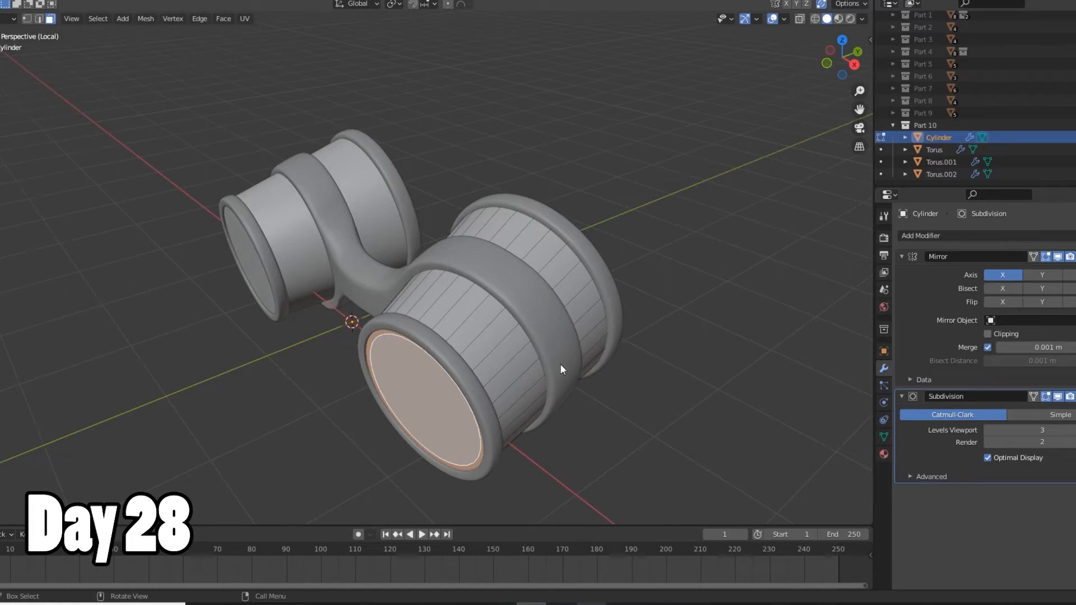
key(Tab)
Select the binoculars' bridge piece and inspect it from the opposite end of the barrels.
middle_drag(308, 360, 400, 357)
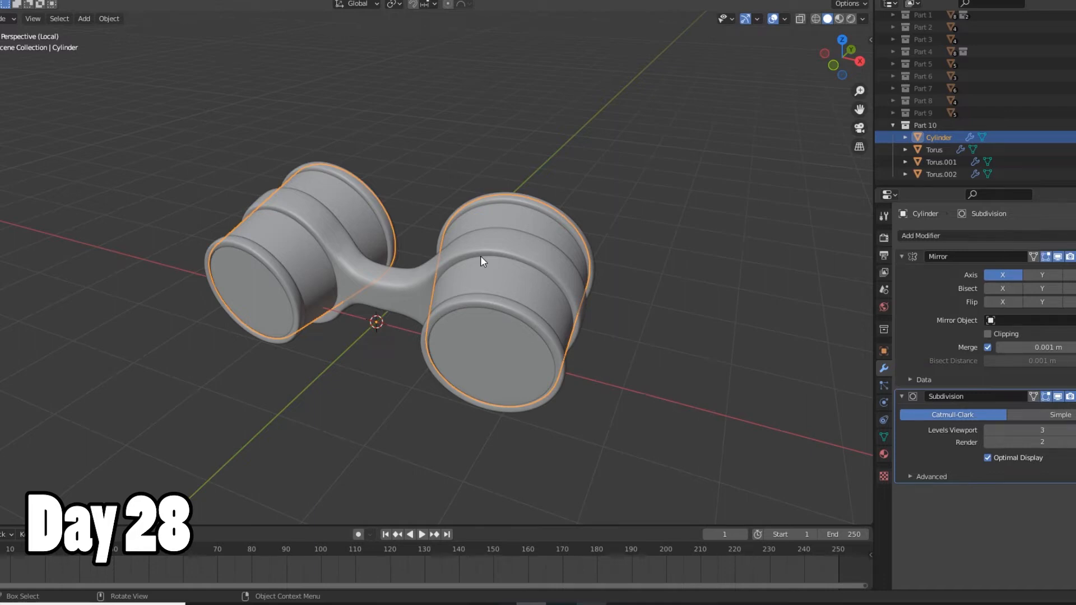
click(537, 340)
middle_drag(607, 296, 302, 342)
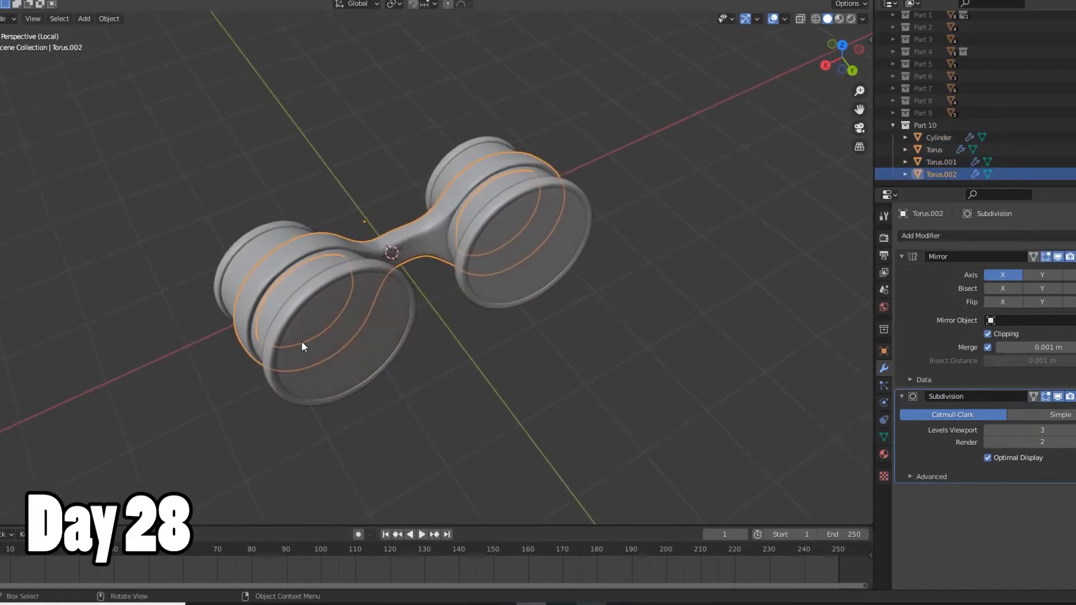
Select the binoculars' barrel cylinder and examine both barrels from the front.
click(303, 343)
middle_drag(510, 387, 483, 330)
scroll(420, 329, up, 4)
middle_drag(381, 332, 506, 355)
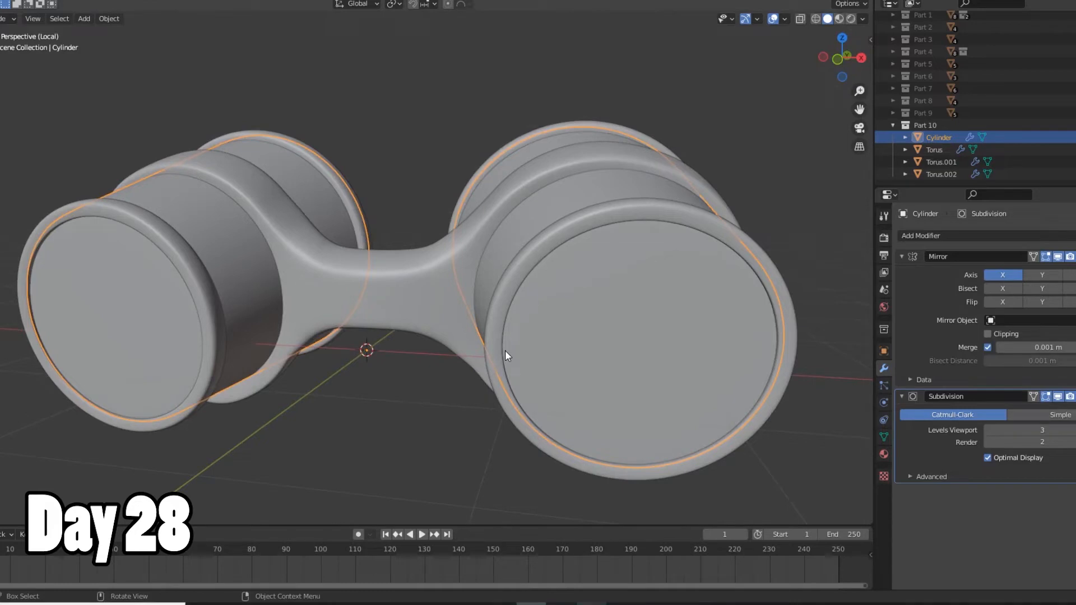
scroll(510, 347, down, 5)
middle_drag(435, 392, 417, 340)
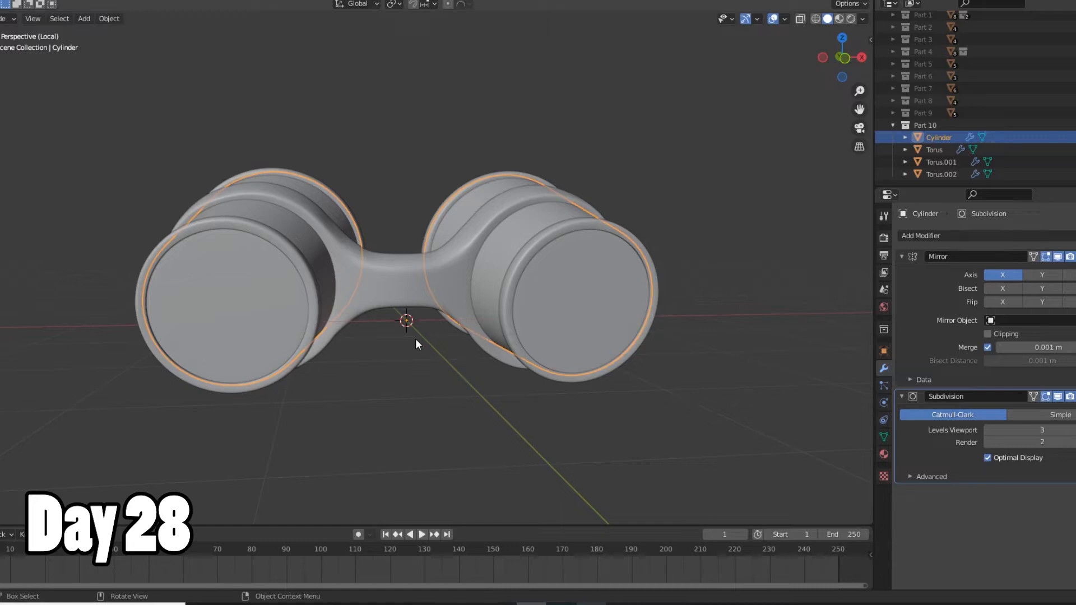
scroll(375, 344, down, 4)
scroll(375, 344, up, 4)
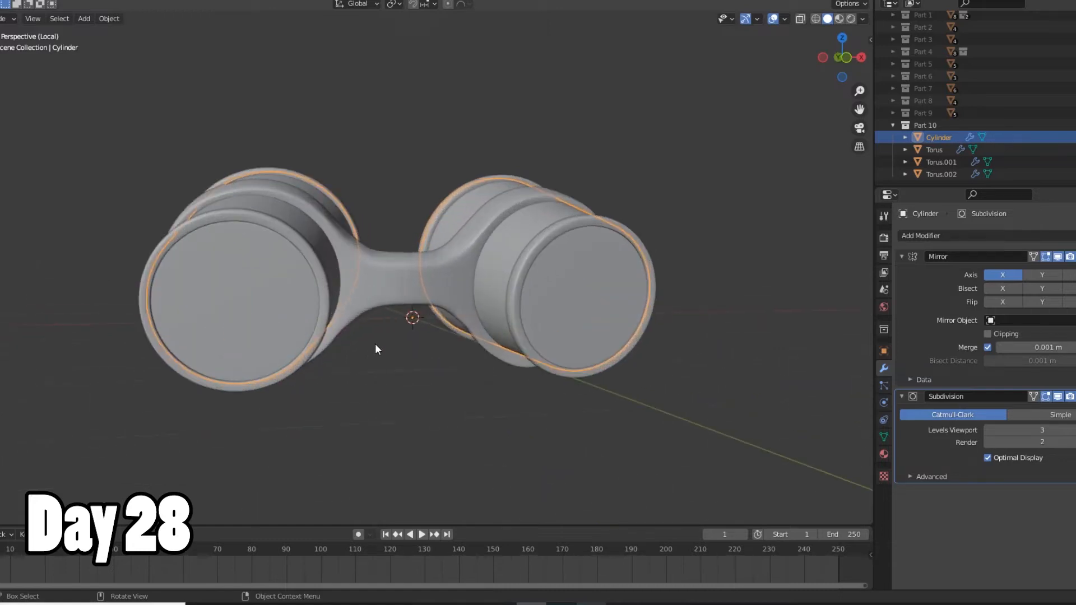
Examine the mirrored barrels and their rims from below, above and the side.
middle_drag(375, 344, 399, 322)
scroll(398, 322, down, 3)
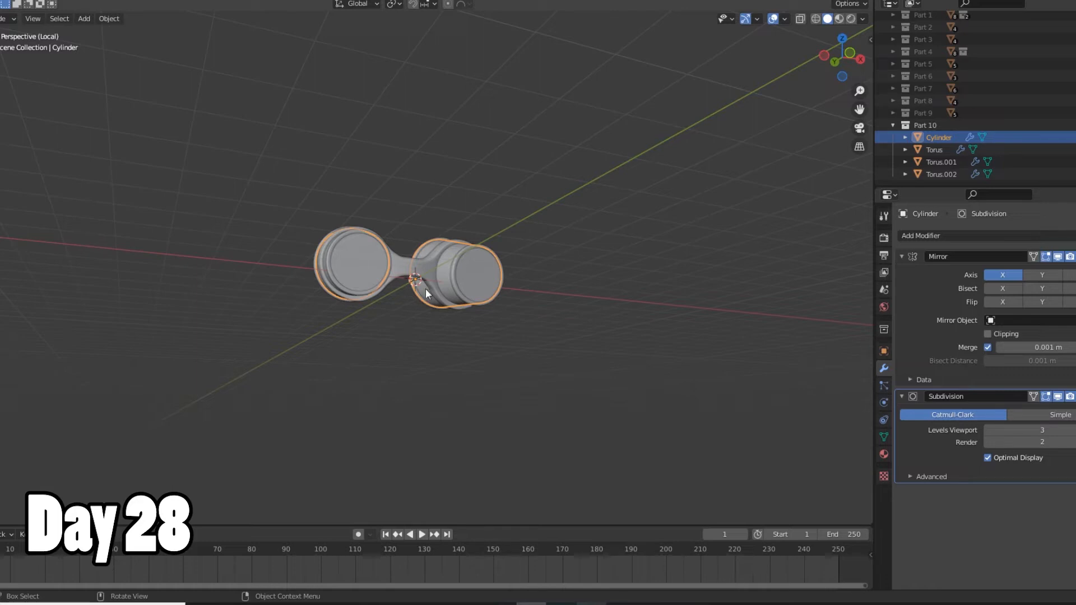
scroll(402, 318, up, 5)
middle_drag(397, 327, 351, 354)
scroll(351, 354, down, 2)
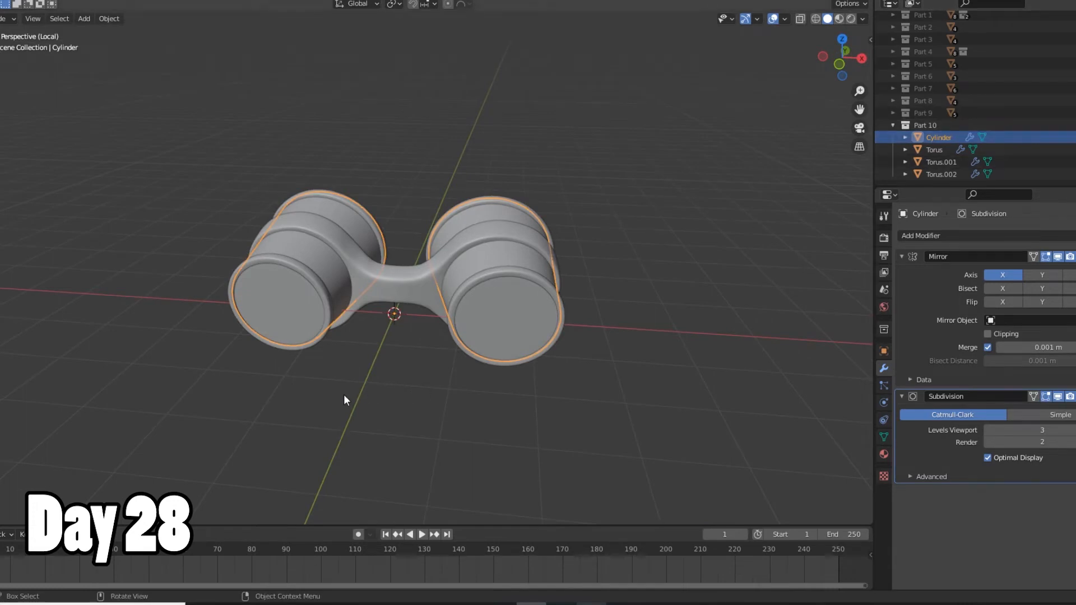
middle_drag(550, 401, 424, 396)
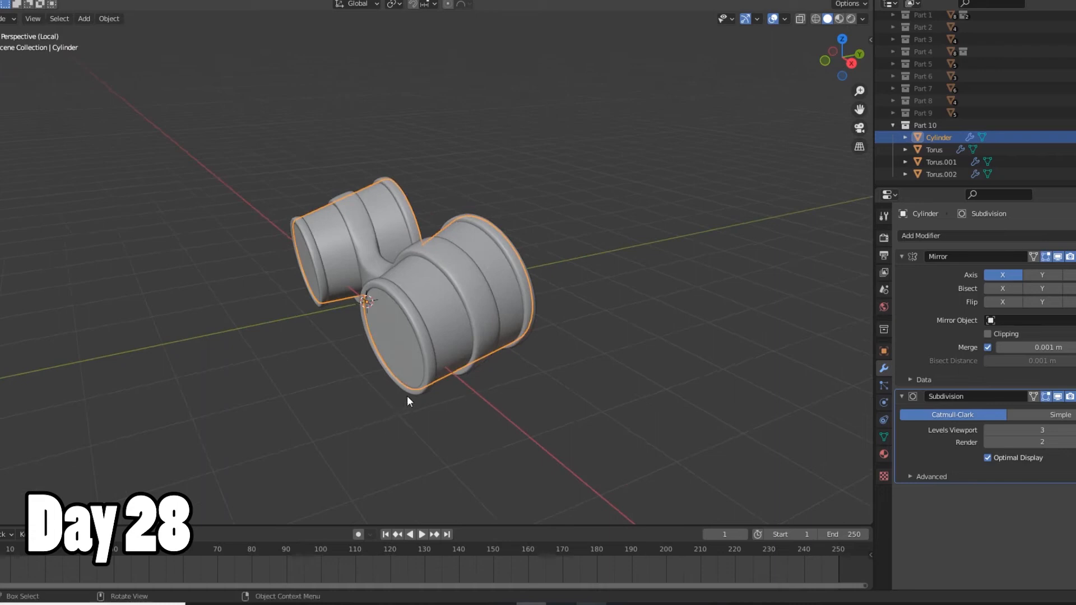
middle_drag(298, 402, 375, 335)
scroll(393, 395, up, 3)
scroll(450, 370, down, 8)
scroll(381, 345, up, 1)
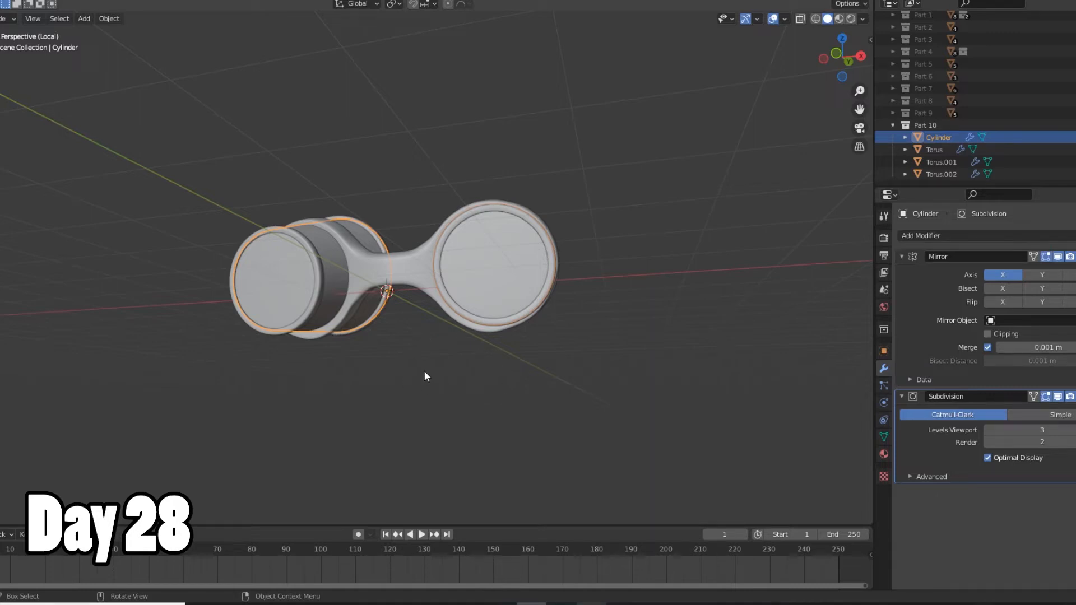
Select the bridge piece and examine from above how it joins the two barrels.
middle_drag(428, 375, 372, 384)
scroll(387, 372, up, 5)
click(398, 319)
middle_drag(397, 320, 365, 448)
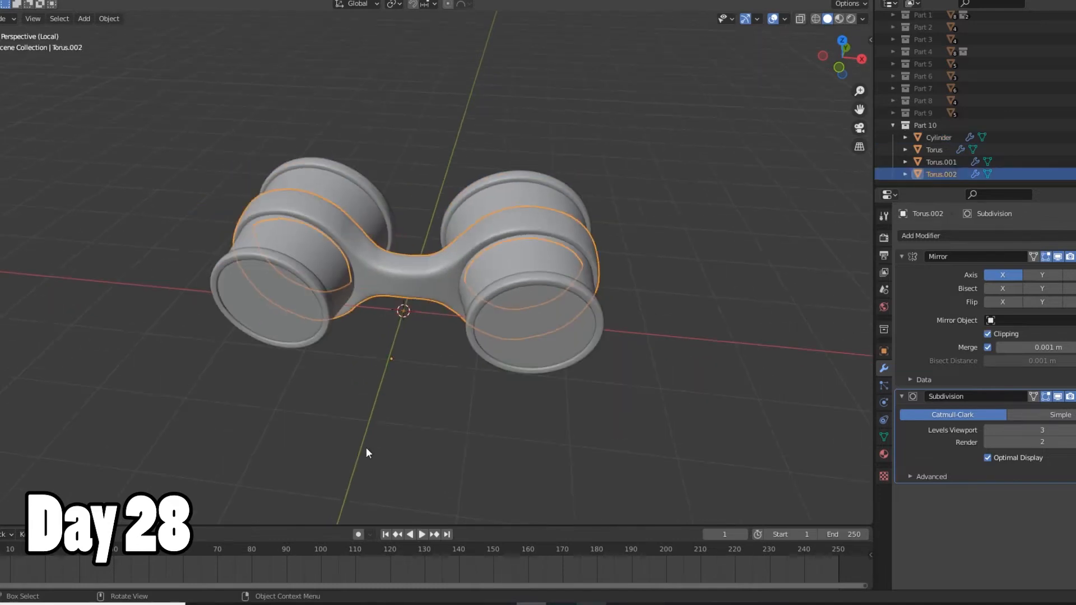
scroll(366, 447, up, 3)
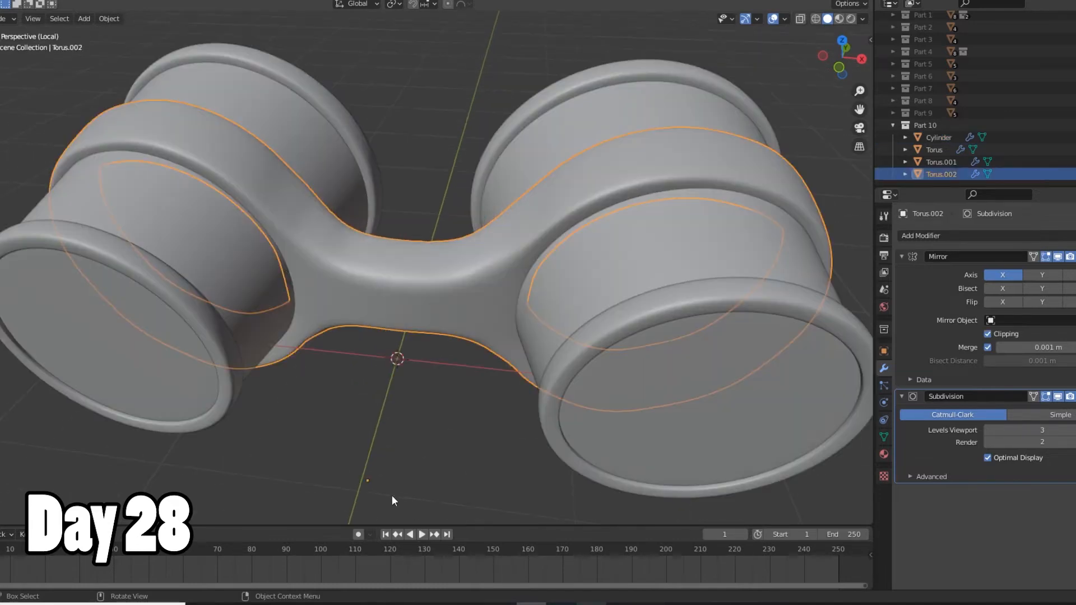
scroll(341, 345, down, 3)
scroll(513, 369, up, 3)
Examine the bridge's band around one barrel up close from the side.
middle_drag(513, 369, 334, 342)
scroll(295, 325, up, 4)
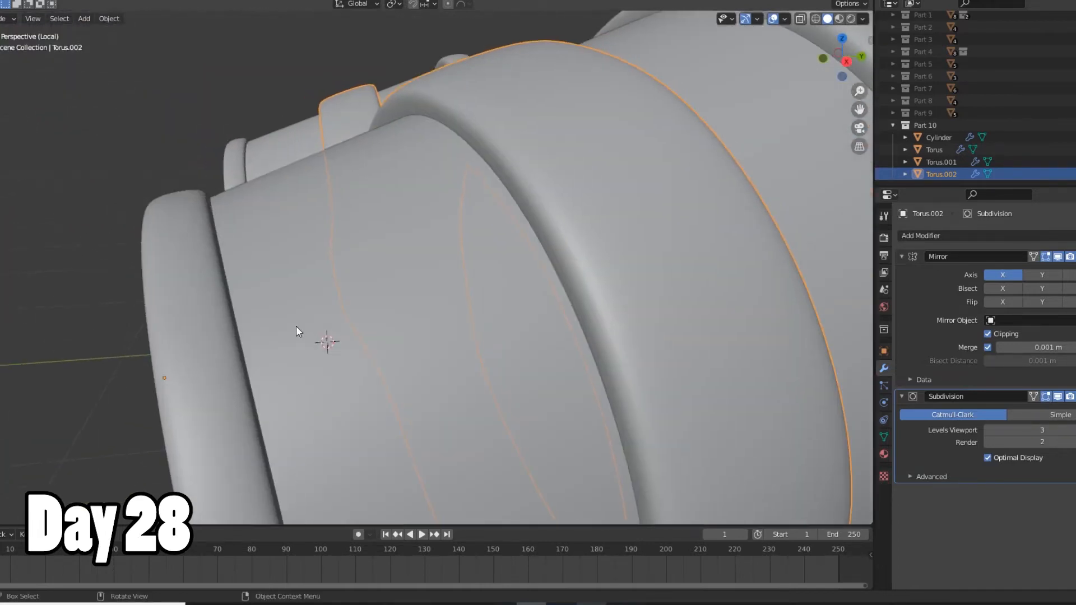
scroll(472, 362, up, 2)
middle_drag(473, 362, 359, 378)
scroll(466, 379, down, 5)
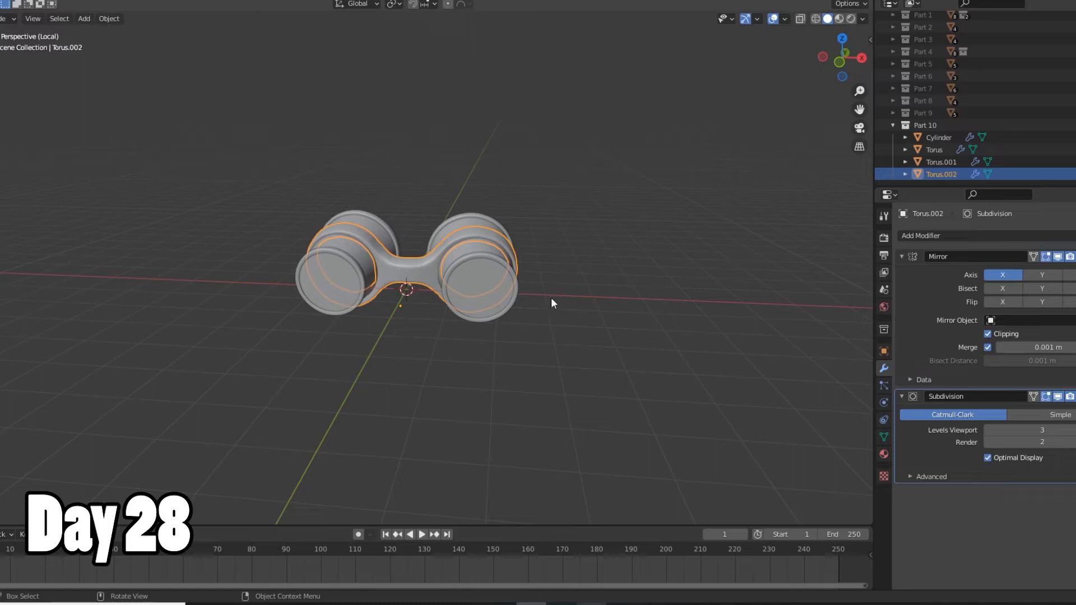
Deselect the bridge piece and examine the complete binoculars without selection outlines.
click(577, 288)
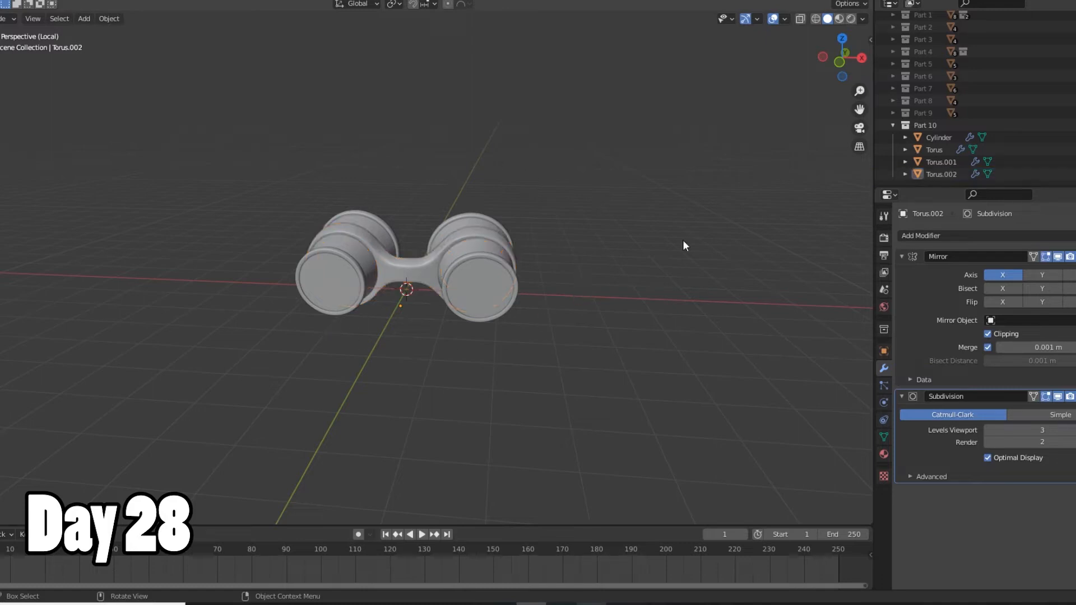
middle_drag(638, 323, 587, 348)
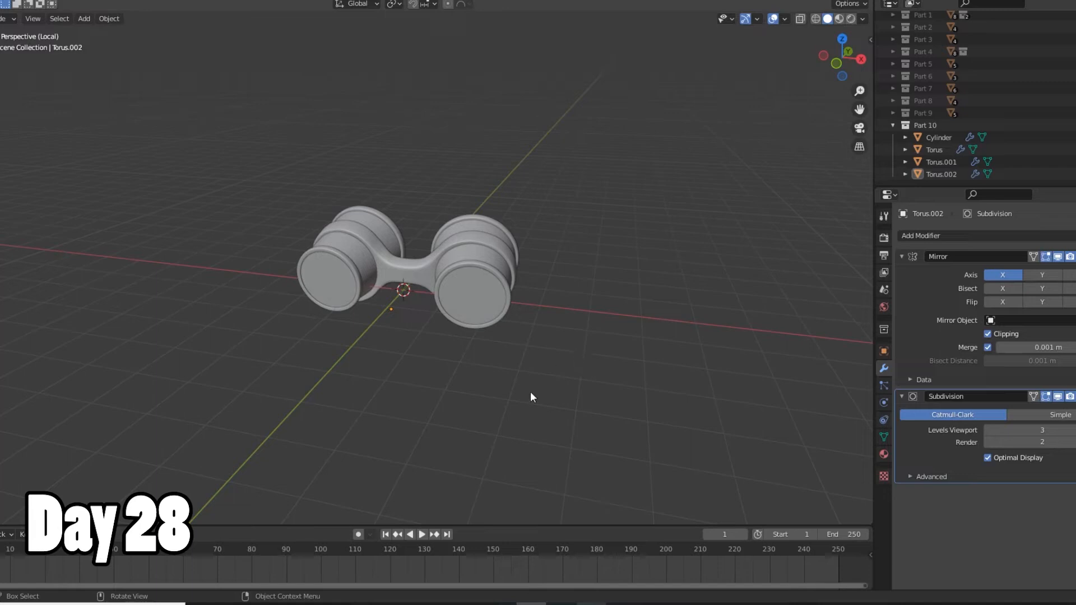
scroll(522, 366, up, 5)
middle_drag(450, 385, 325, 249)
Show only the Part 7 collection and examine its row of curved surface meshes.
middle_drag(402, 281, 616, 411)
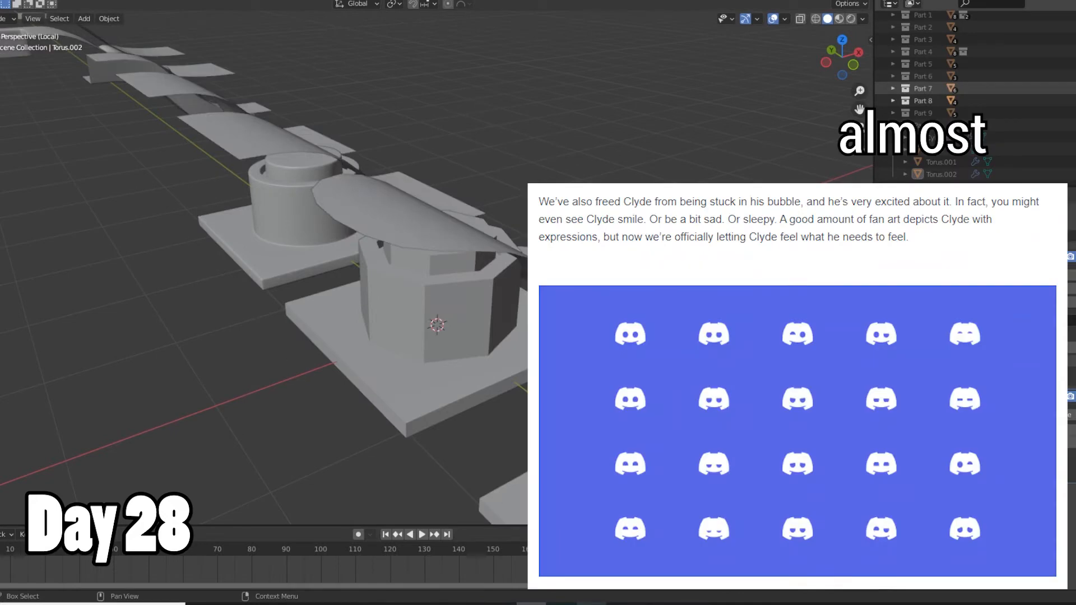
middle_drag(645, 280, 598, 289)
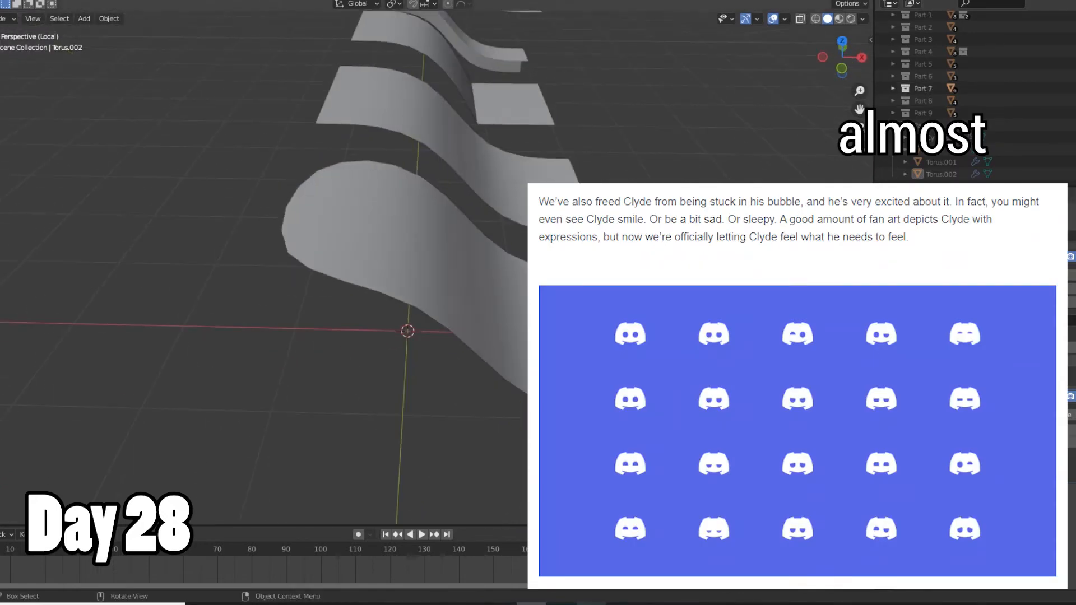
scroll(597, 288, down, 3)
scroll(566, 331, down, 1)
middle_drag(566, 331, 455, 342)
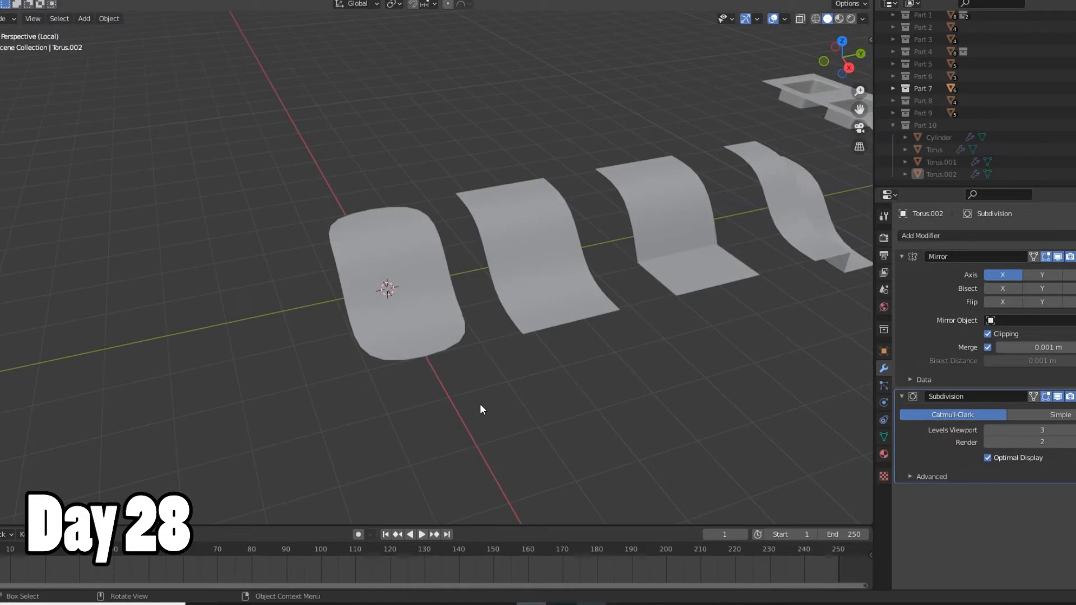
middle_drag(432, 377, 413, 421)
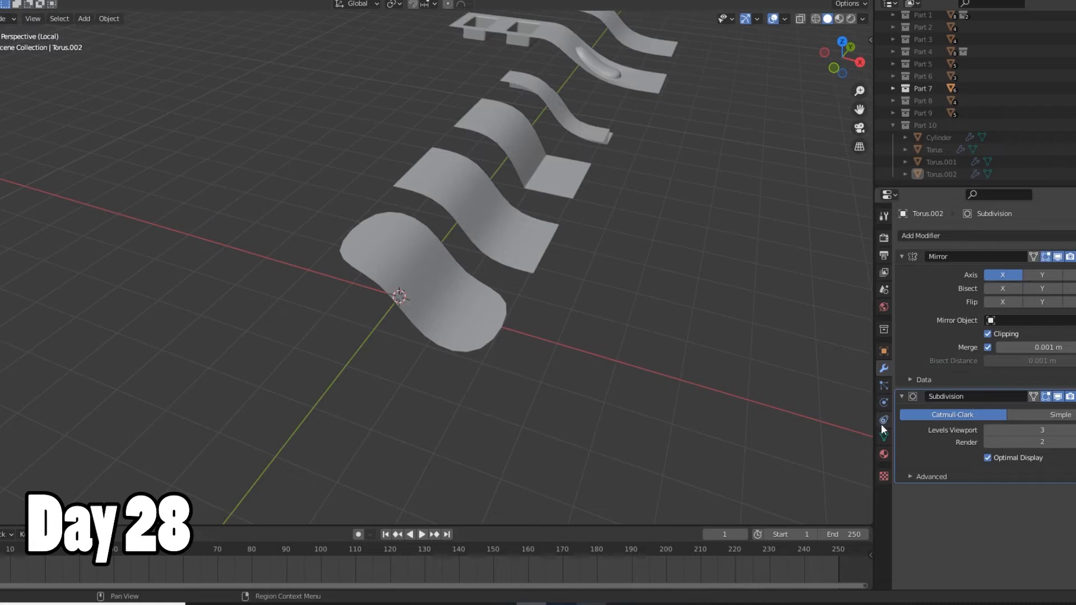
click(883, 455)
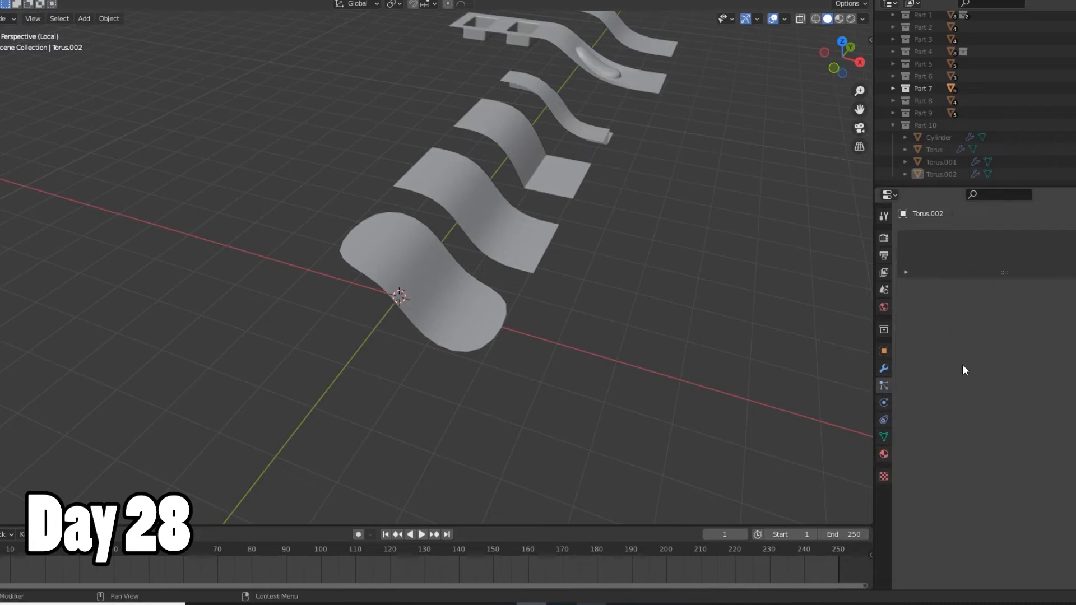
click(884, 402)
click(884, 368)
click(883, 402)
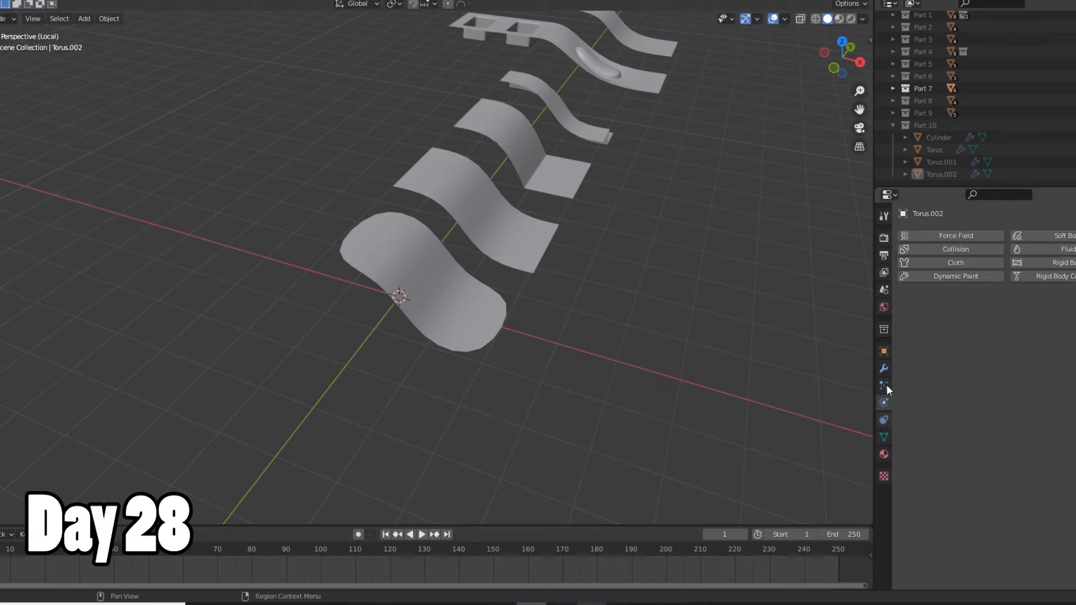
Show only the Part 10 collection again and examine the binoculars from the side, above and below.
middle_drag(600, 341, 866, 156)
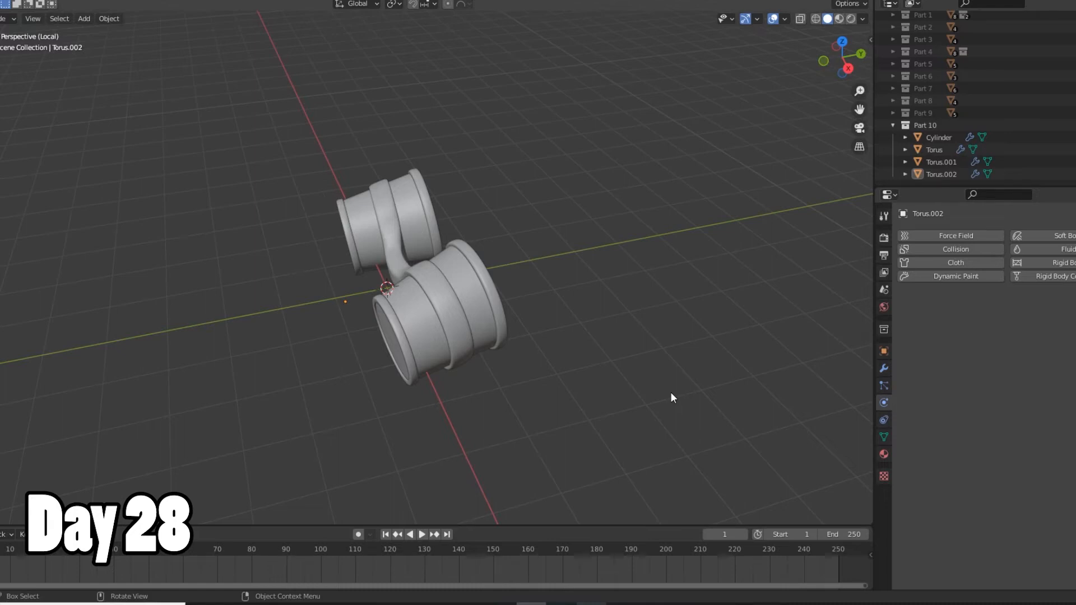
middle_drag(424, 413, 531, 388)
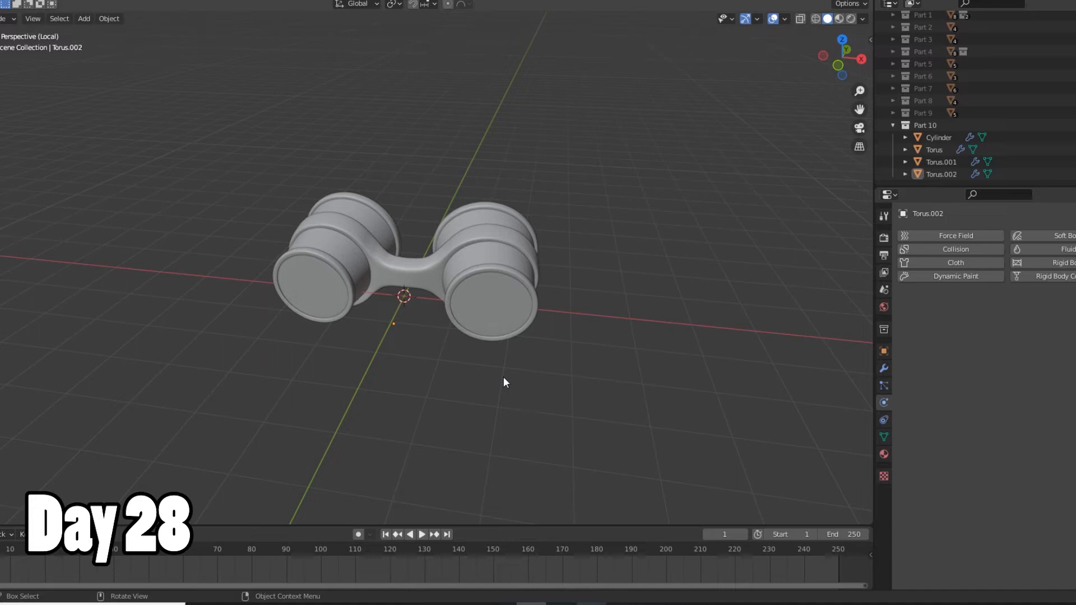
scroll(393, 436, up, 7)
scroll(397, 435, down, 3)
middle_drag(398, 436, 440, 373)
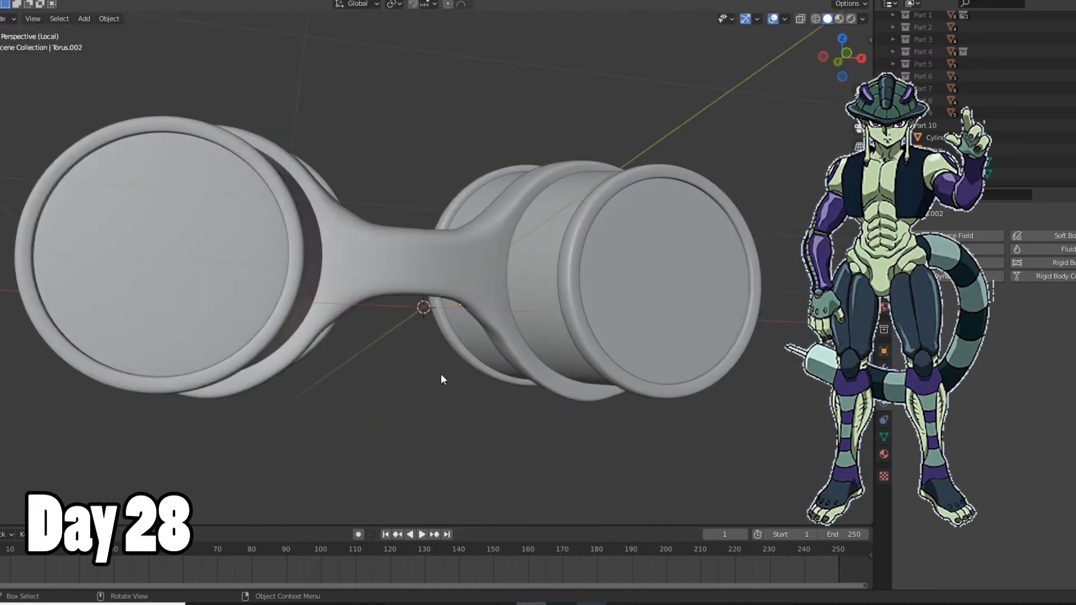
scroll(441, 374, down, 3)
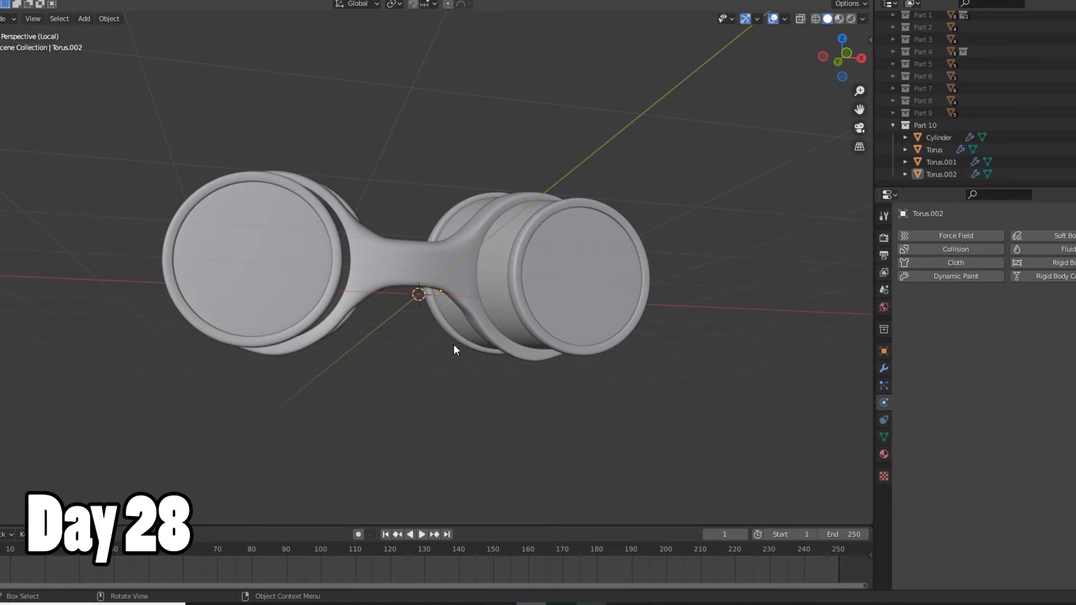
middle_drag(418, 368, 393, 352)
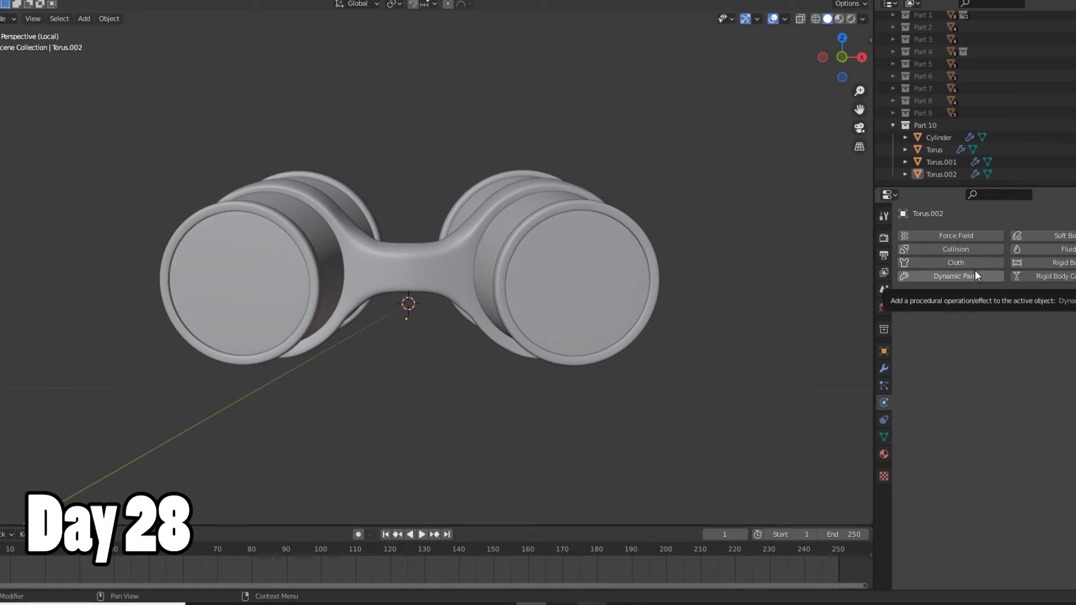
middle_drag(637, 379, 599, 393)
middle_drag(460, 455, 562, 442)
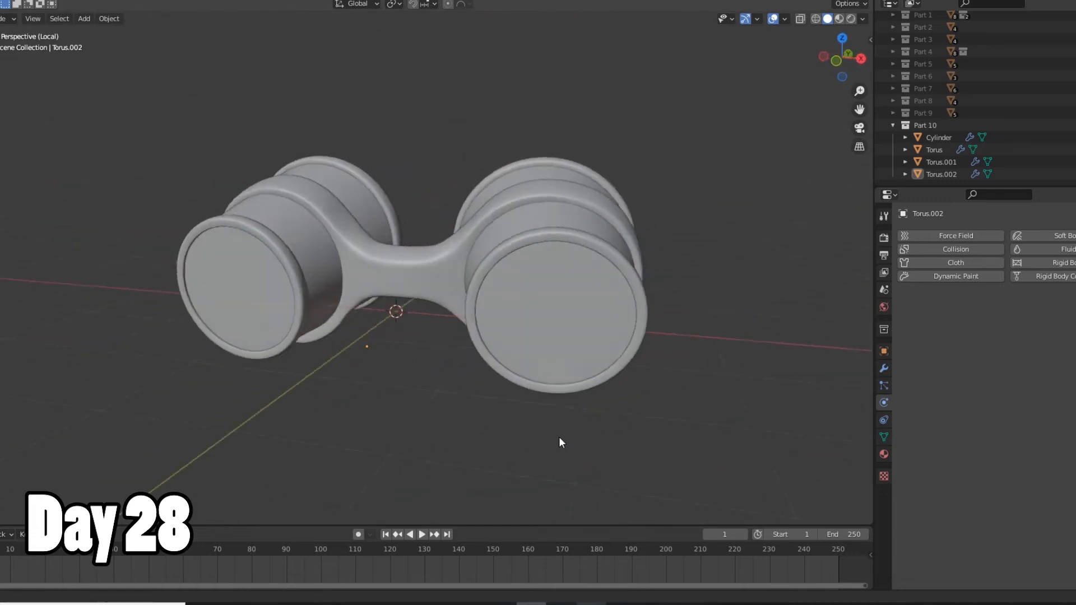
middle_drag(742, 320, 711, 292)
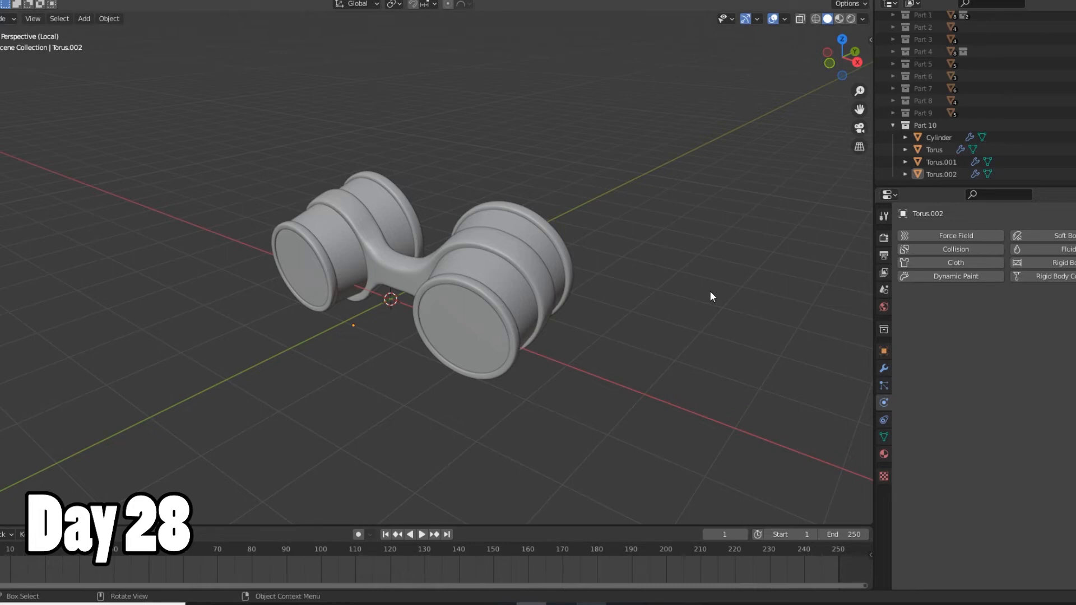
middle_drag(552, 202, 386, 183)
middle_drag(434, 125, 395, 133)
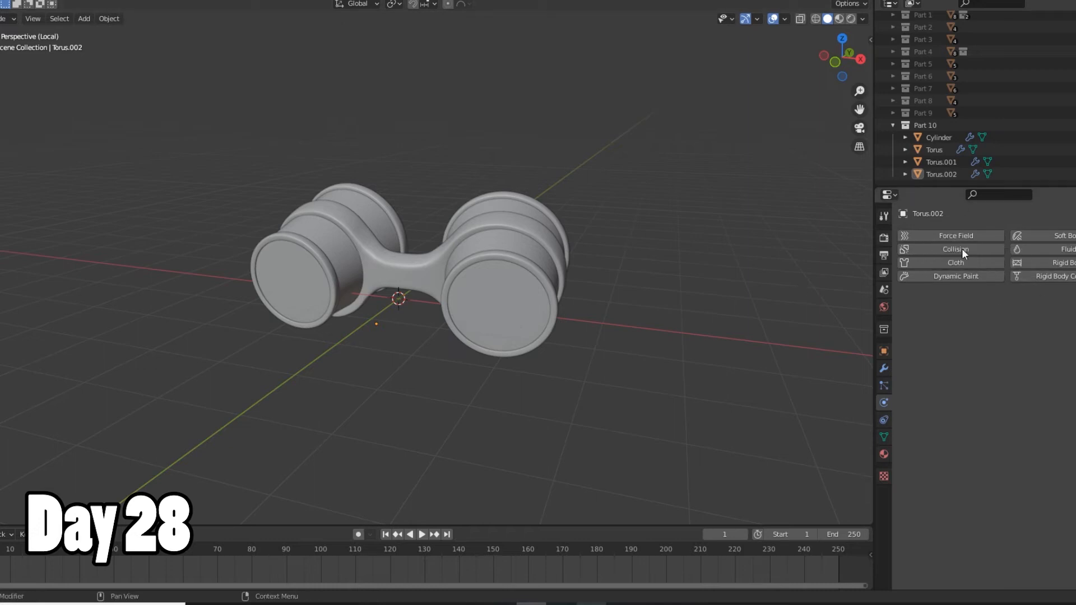
click(884, 349)
click(885, 330)
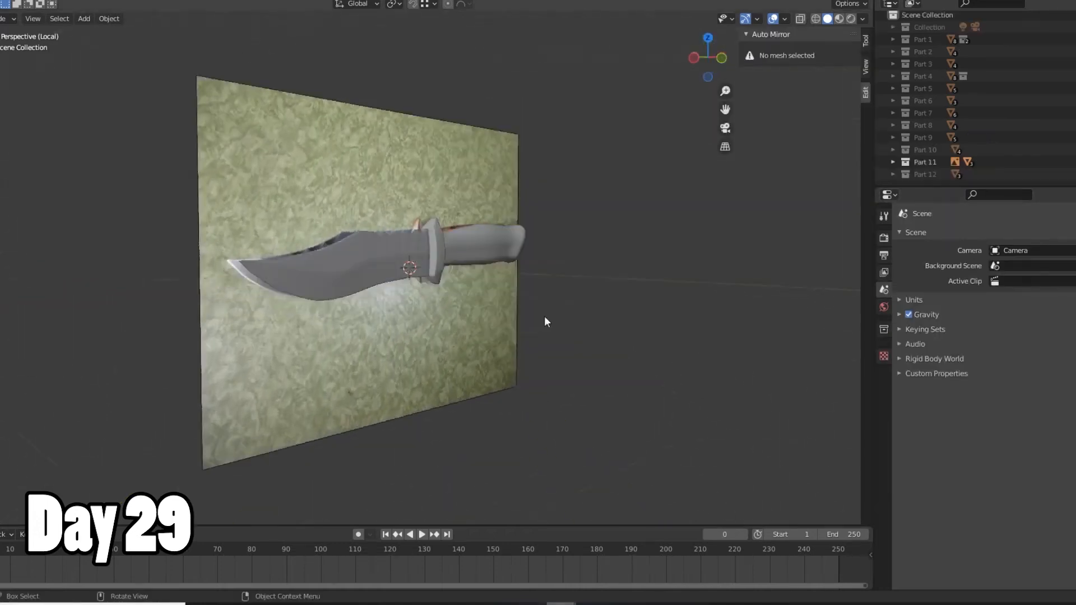
Examine the knife model against its reference image and select its handle at the pommel end.
middle_drag(544, 317, 480, 387)
scroll(412, 372, up, 1)
scroll(511, 401, up, 2)
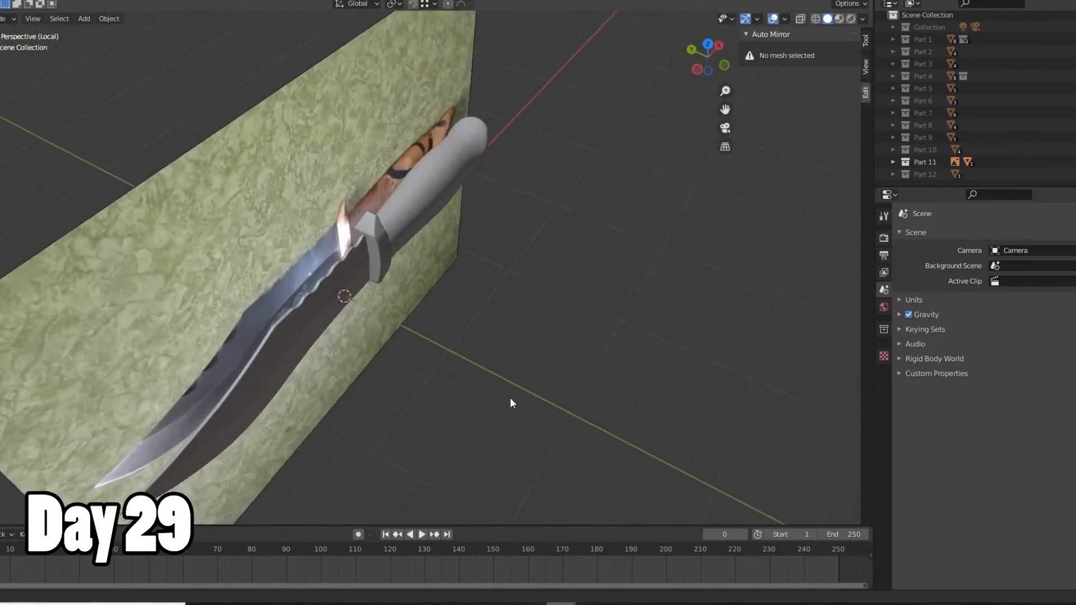
scroll(511, 403, up, 4)
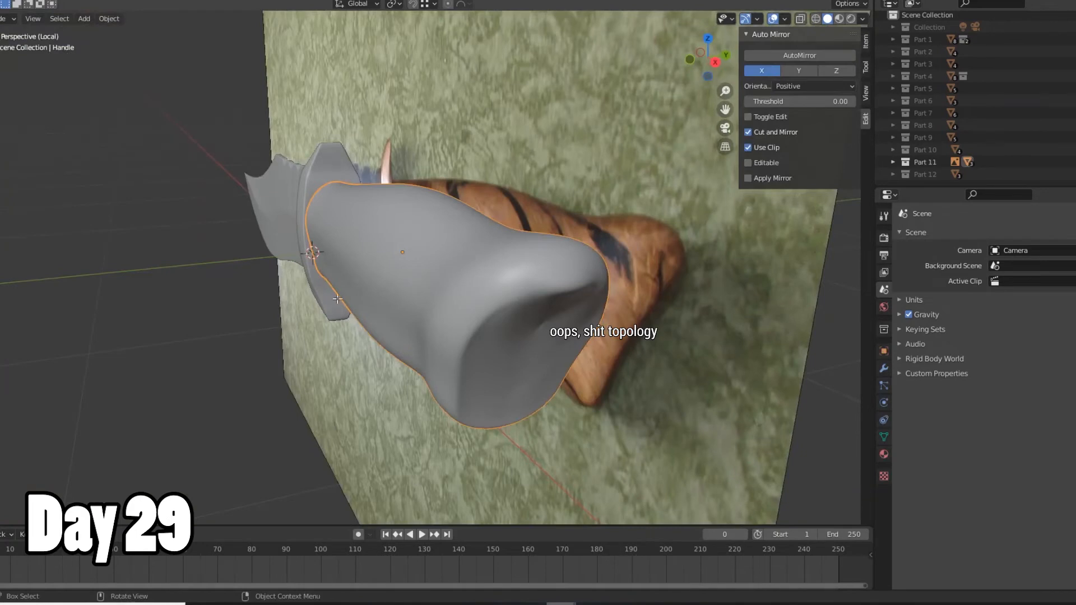
Inspect the knife handle's mesh topology in Edit Mode, comparing its outline with the reference image.
key(Tab)
middle_drag(303, 282, 410, 312)
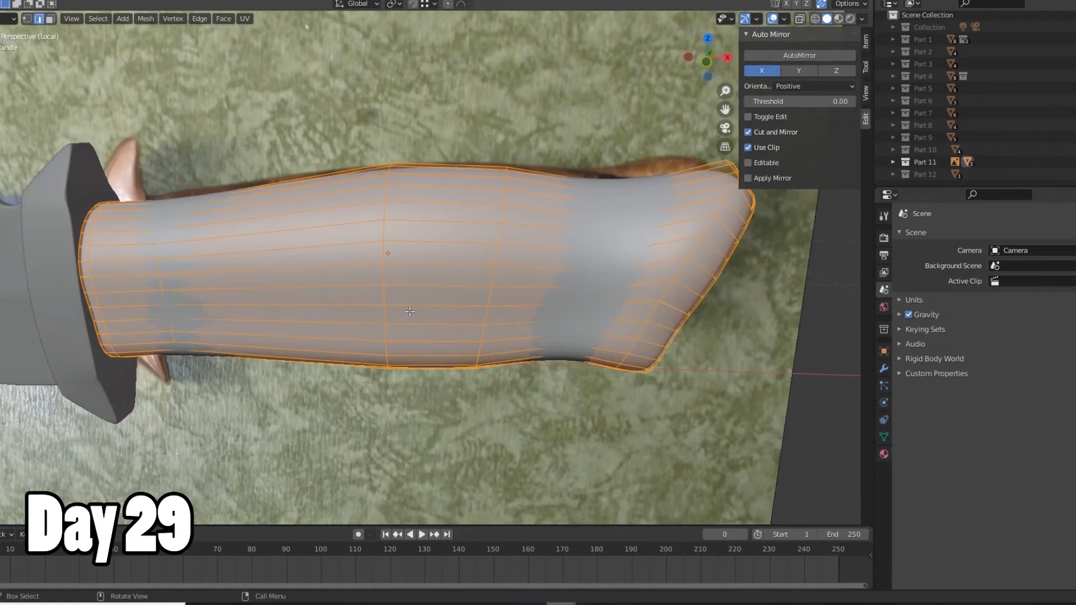
scroll(410, 311, down, 2)
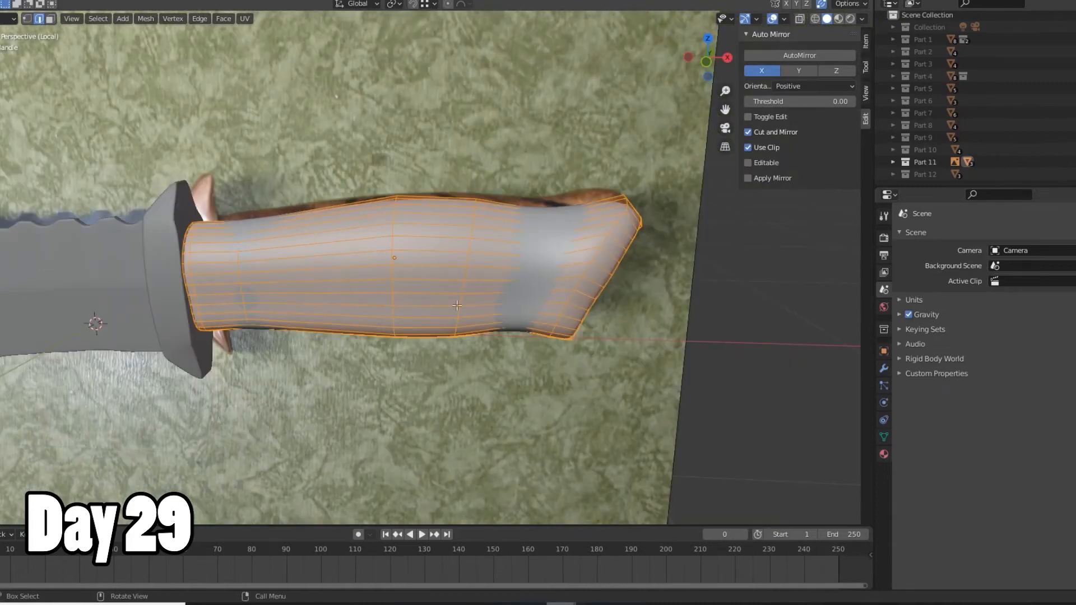
scroll(457, 306, up, 3)
scroll(322, 299, down, 1)
middle_drag(398, 272, 315, 209)
key(Tab)
Select the knife's guard and inspect its mesh topology in Edit Mode.
click(314, 213)
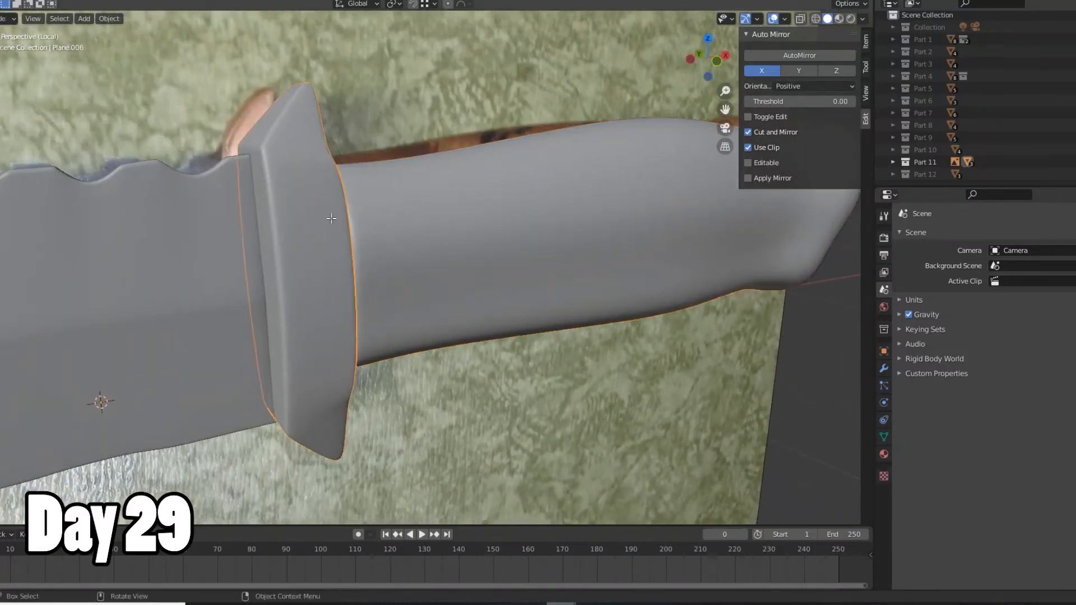
key(Tab)
middle_drag(408, 247, 357, 280)
key(Tab)
Select the knife's blade and inspect its topology and serrated spine in Edit Mode.
click(290, 195)
key(Tab)
shift+middle_drag(342, 358, 401, 297)
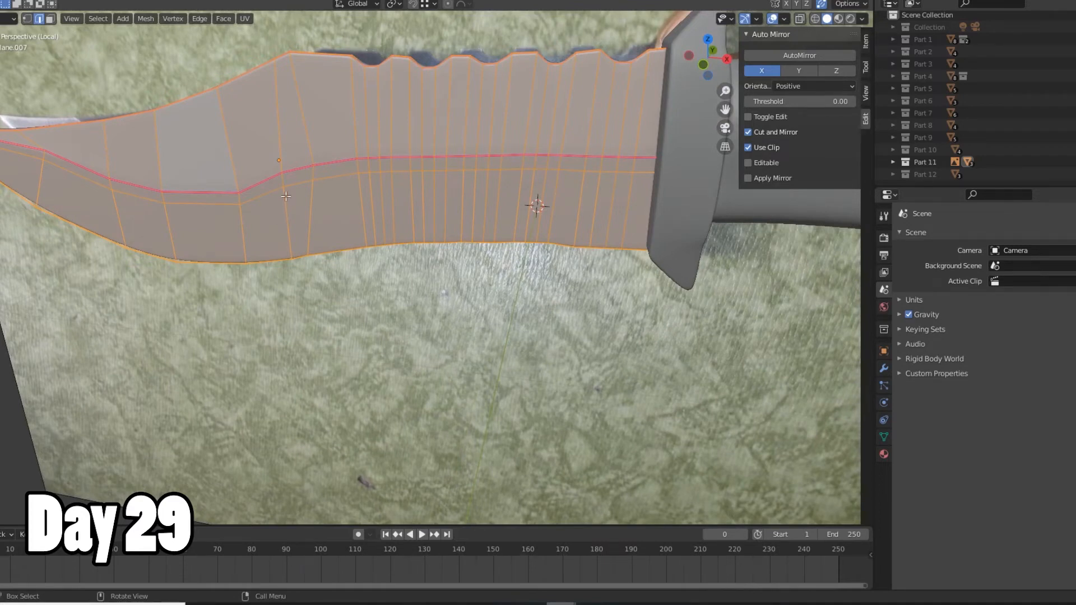
middle_drag(281, 228, 332, 135)
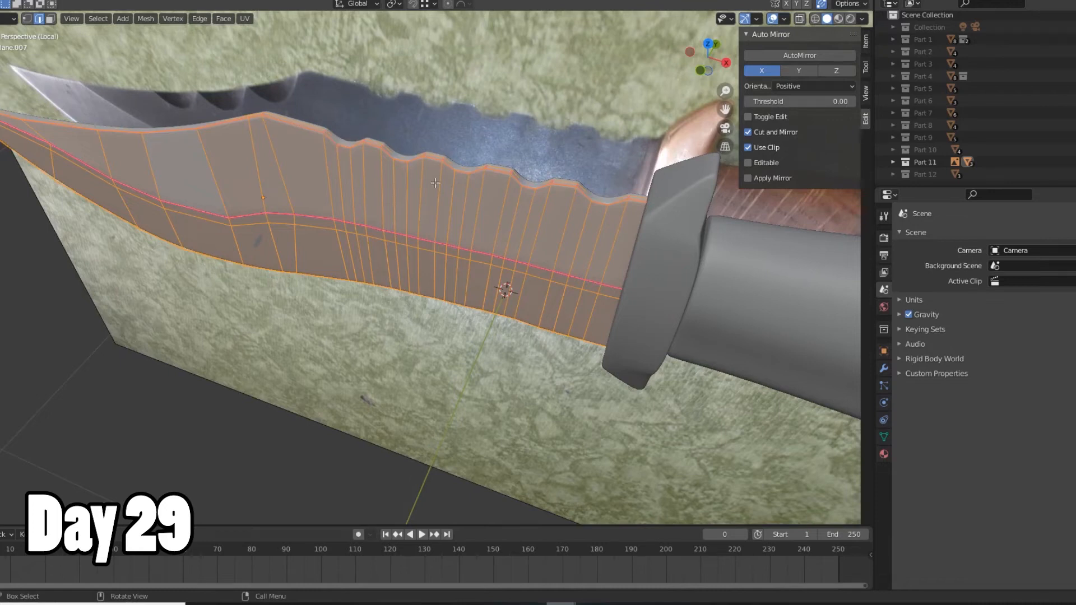
Examine the blade's edge loops from the serrated spine and marked lengthwise edge to the pointed tip.
middle_drag(385, 172, 324, 201)
middle_drag(380, 254, 398, 235)
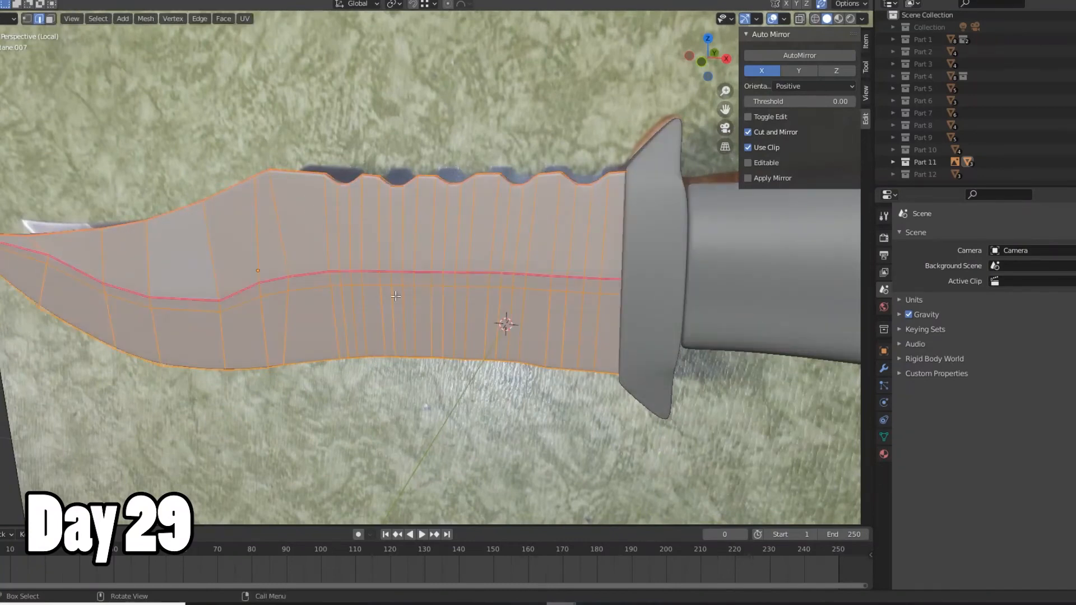
scroll(396, 235, up, 3)
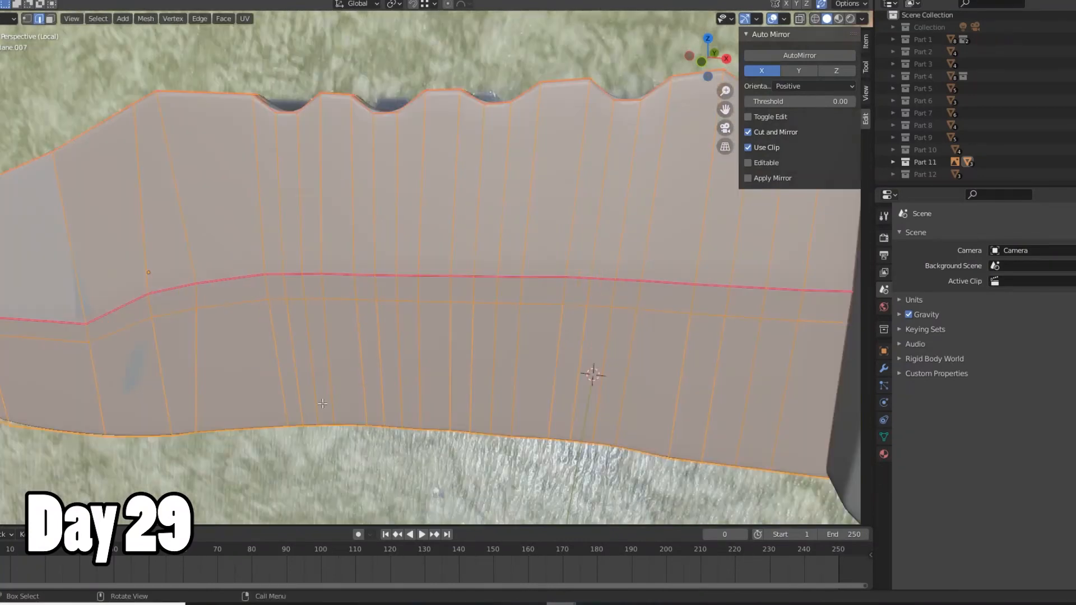
scroll(372, 158, down, 6)
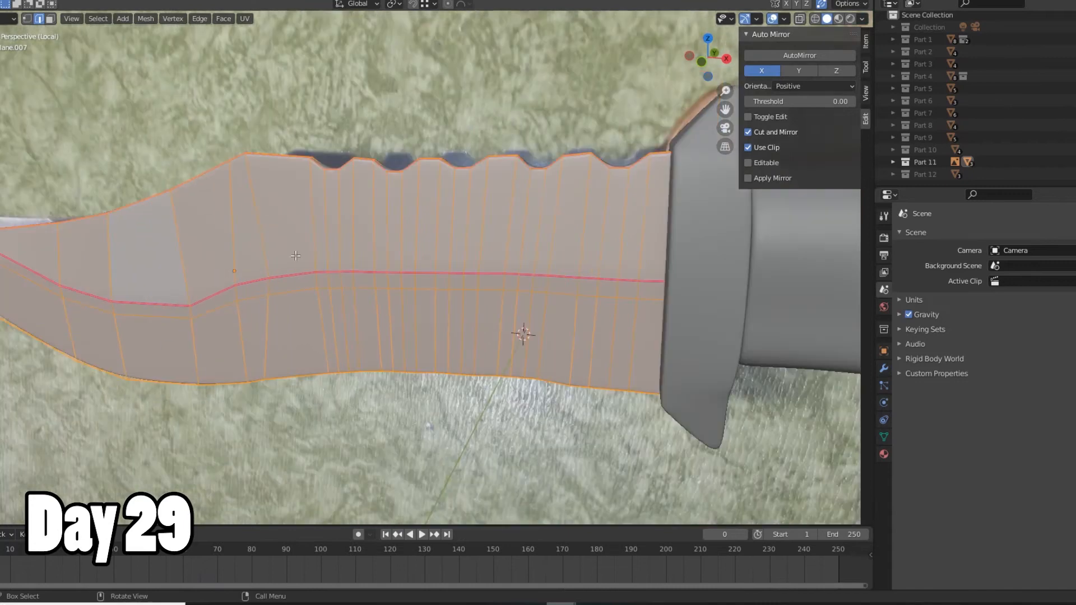
scroll(371, 350, up, 4)
shift+middle_drag(370, 350, 278, 229)
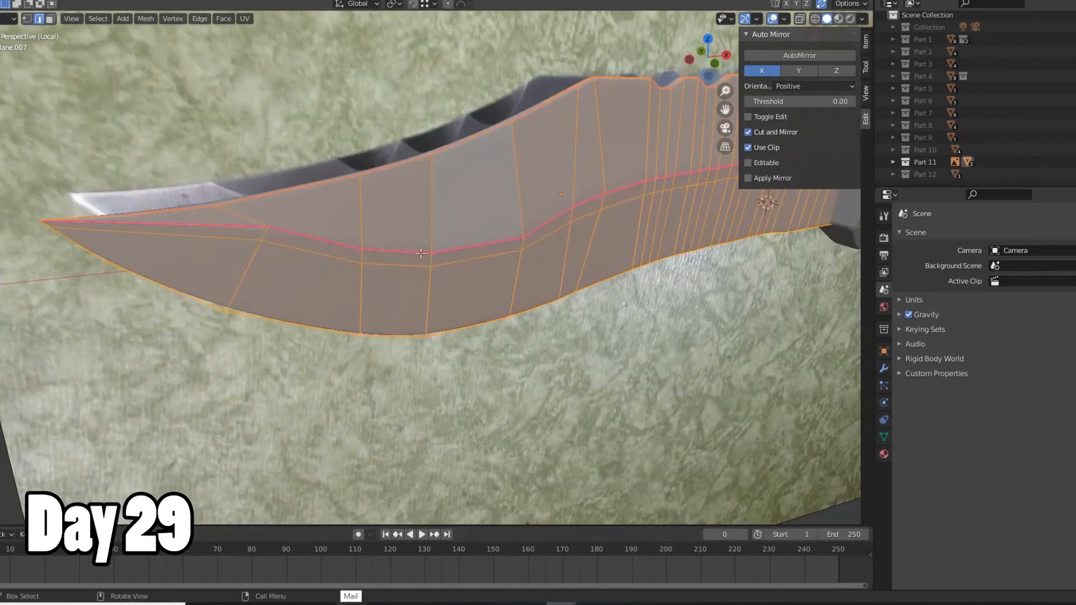
Clear the mesh selection, select the short edge near the blade's tip and show its transform and edge data.
key(alt+a)
key(a)
click(245, 211)
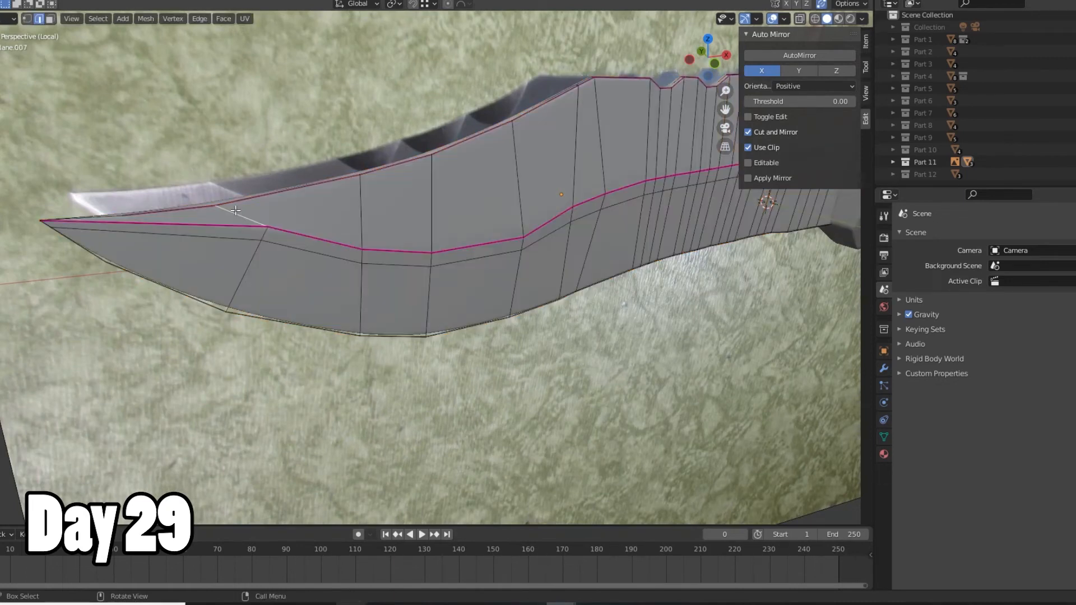
click(865, 40)
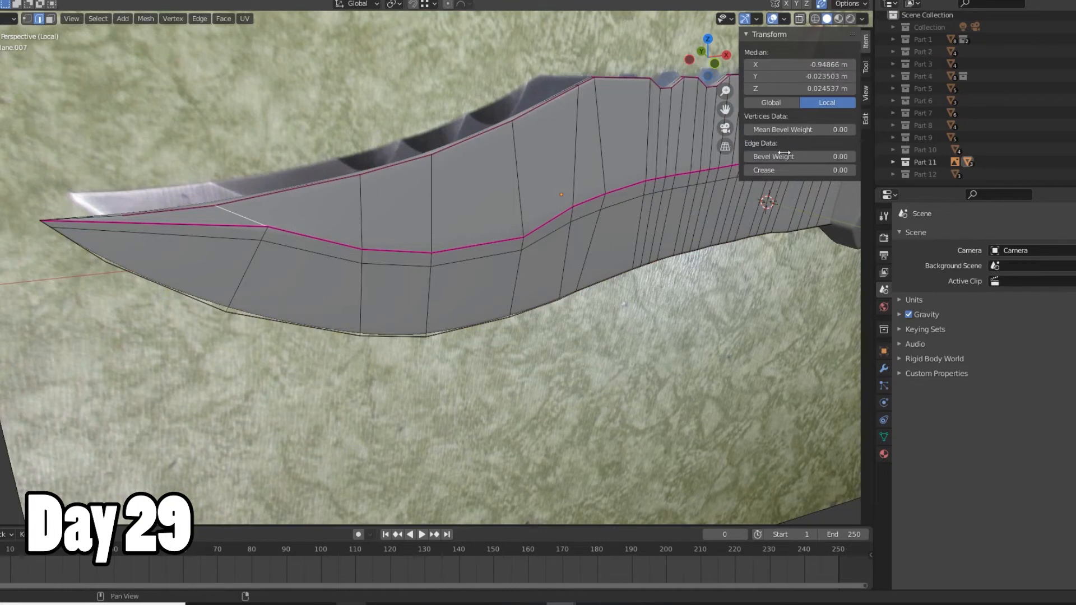
Compare the blade tip in Object and Edit Mode, selecting the edges next to the point.
key(Tab)
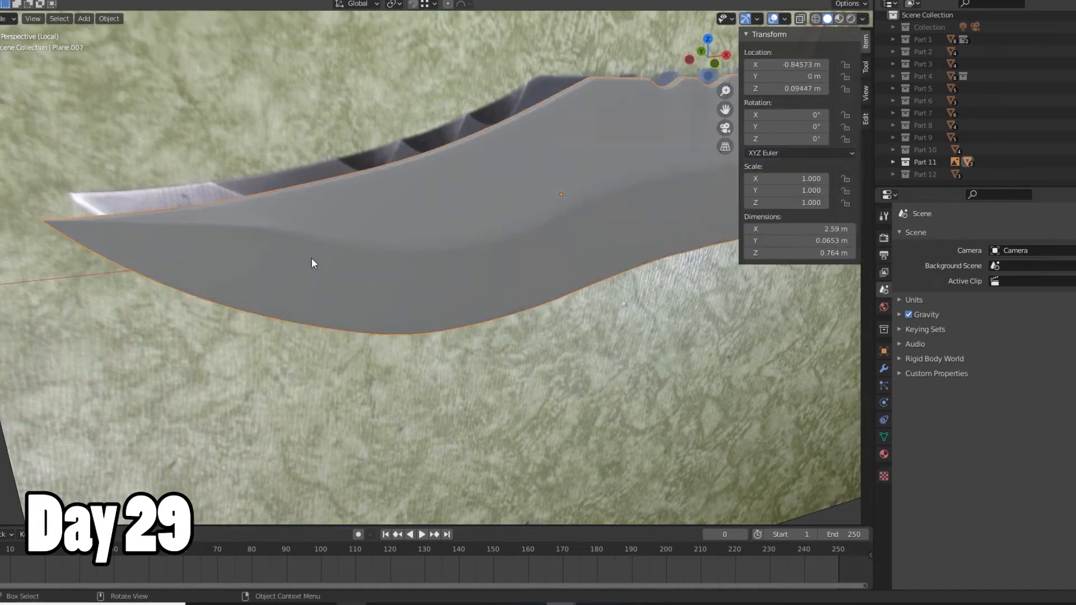
mouse_move(234, 229)
middle_down()
mouse_move(372, 287)
mouse_move(242, 234)
middle_up()
key(Tab)
click(188, 229)
click(96, 222)
middle_drag(96, 222, 280, 255)
key(Tab)
key(Tab)
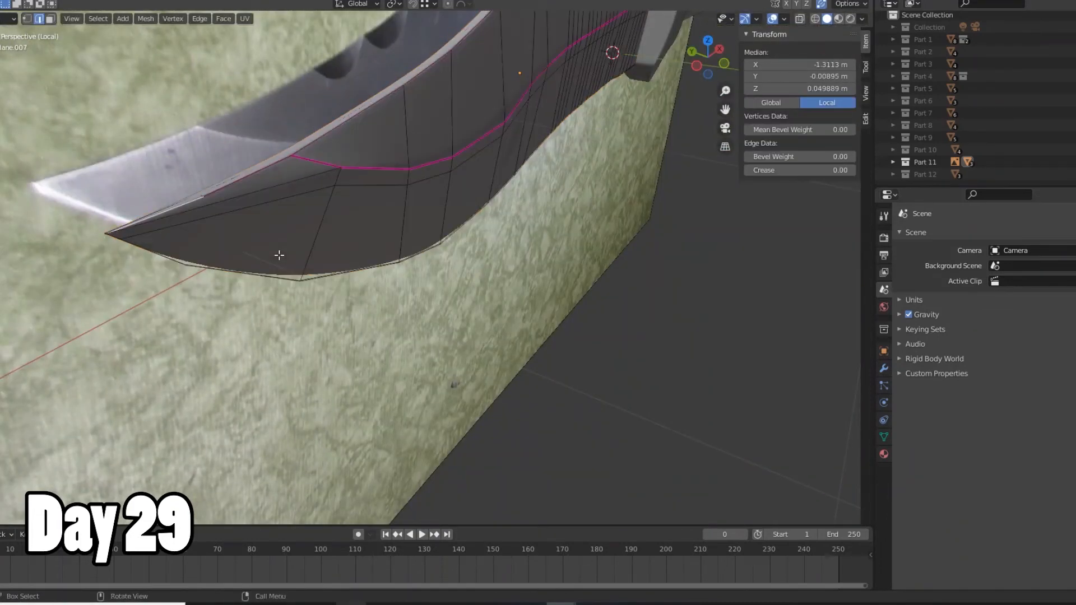
Return the blade to Object Mode and examine its smooth shading and serrated spine against the reference image.
key(Tab)
middle_drag(360, 277, 426, 270)
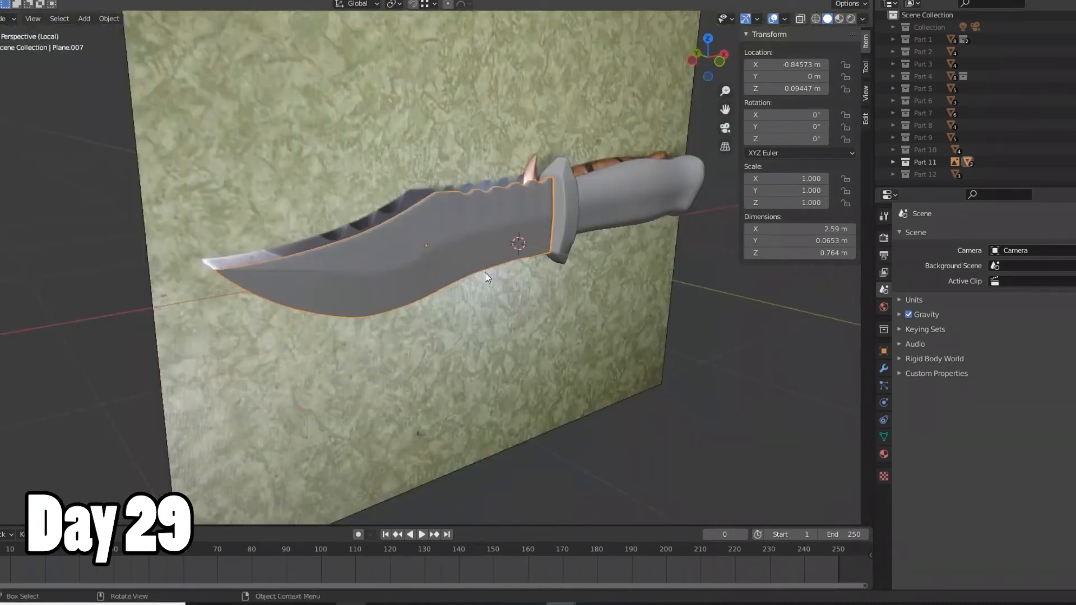
scroll(493, 268, up, 2)
middle_drag(505, 257, 486, 231)
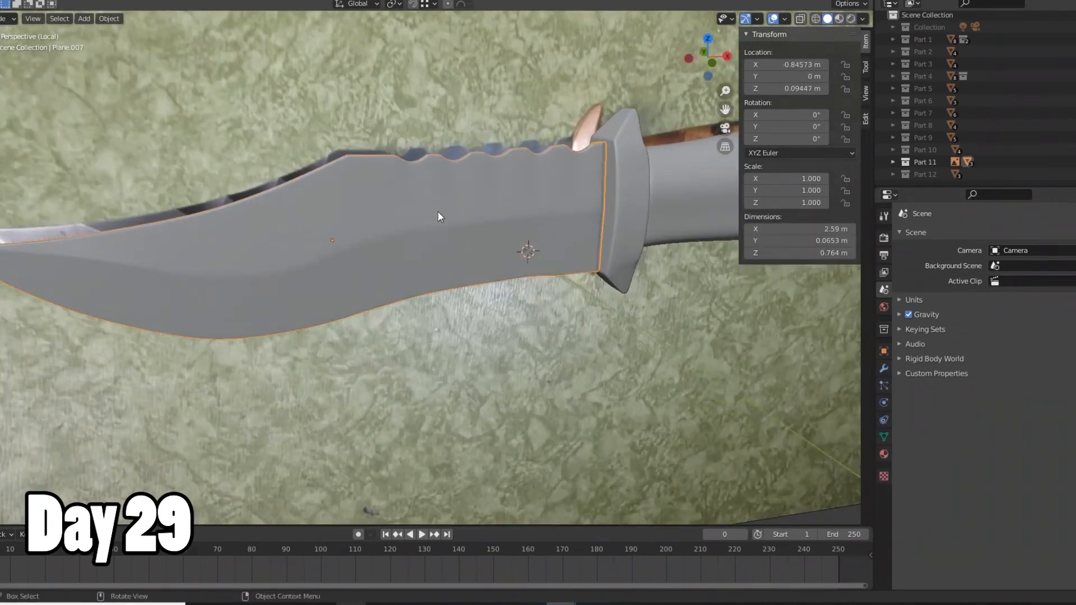
scroll(437, 213, up, 2)
mouse_move(429, 170)
middle_down()
mouse_move(420, 109)
mouse_move(392, 288)
mouse_move(392, 207)
mouse_move(372, 184)
mouse_move(396, 336)
mouse_move(420, 331)
mouse_move(432, 180)
middle_up()
scroll(391, 275, up, 6)
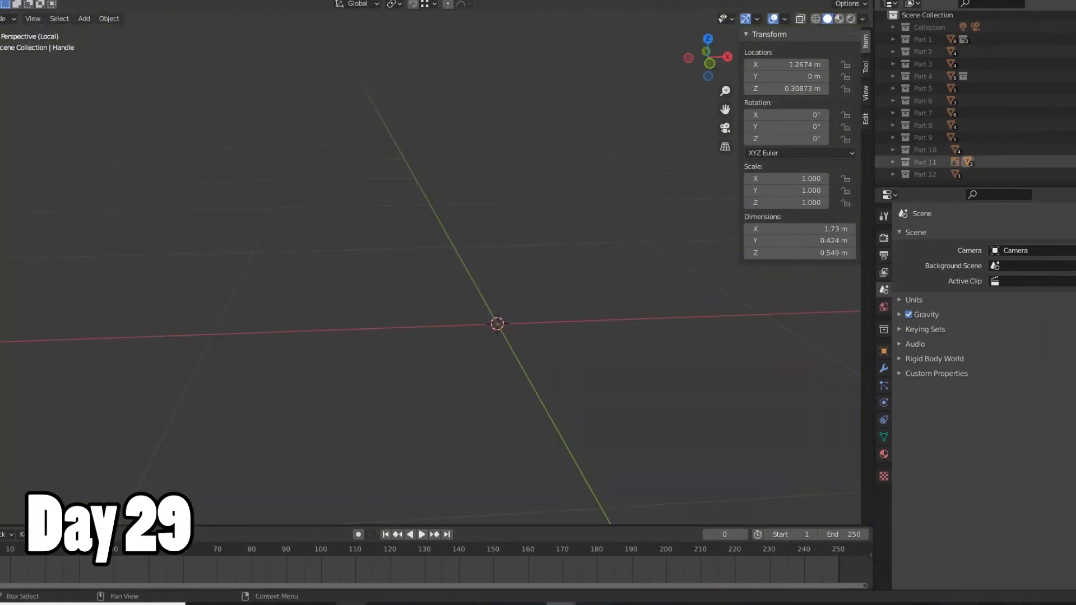
Show the Part 12 collection and inspect the topology of the rounded plate with the rectangular recess in Edit Mode.
click(1073, 174)
scroll(599, 291, down, 6)
shift+middle_drag(633, 340, 378, 311)
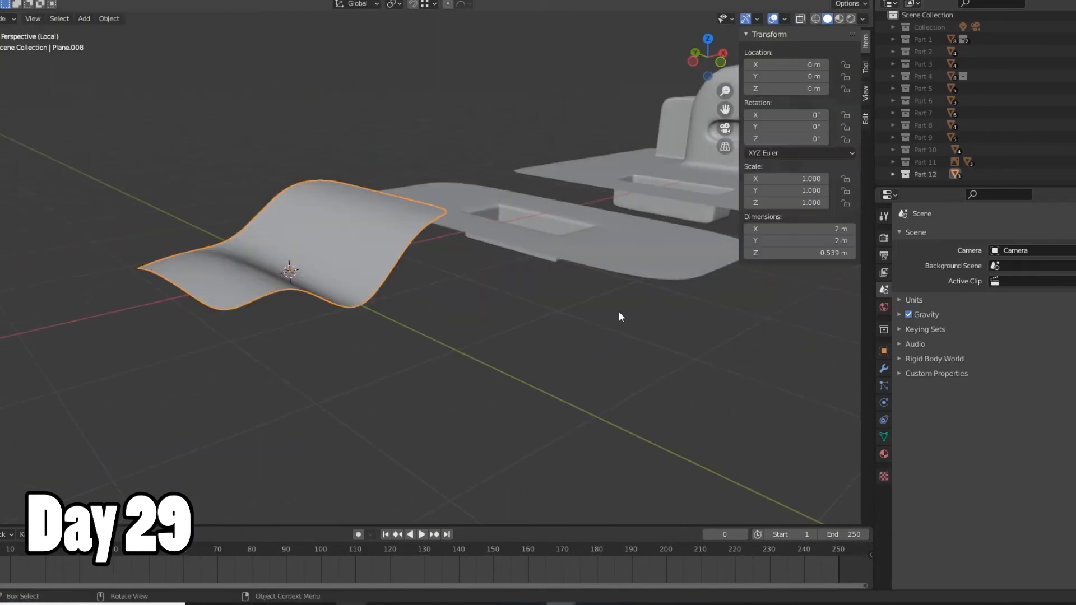
click(678, 290)
key(Tab)
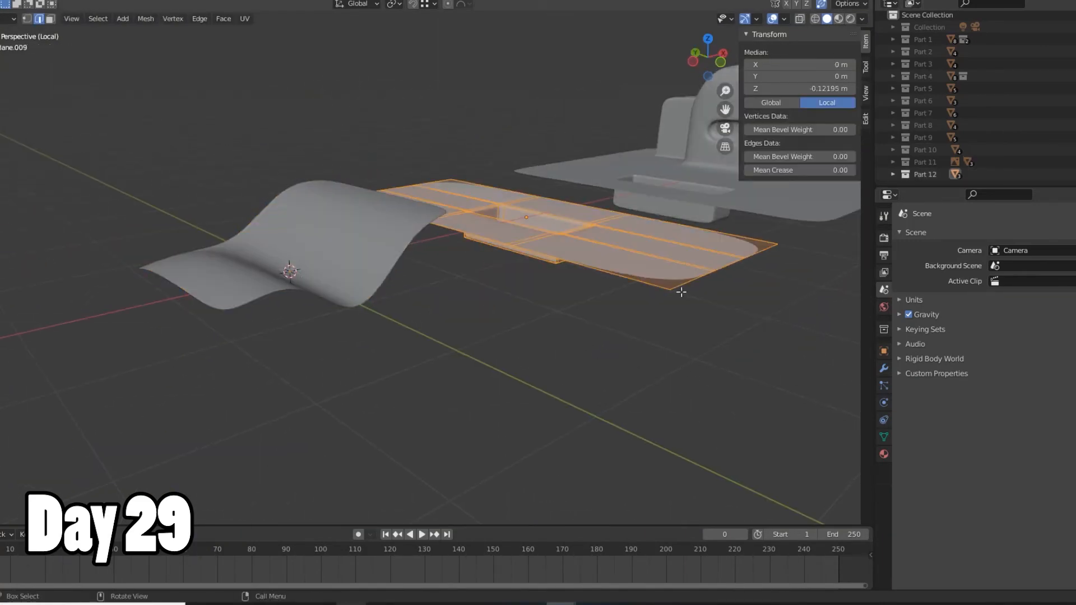
key(KP_Decimal)
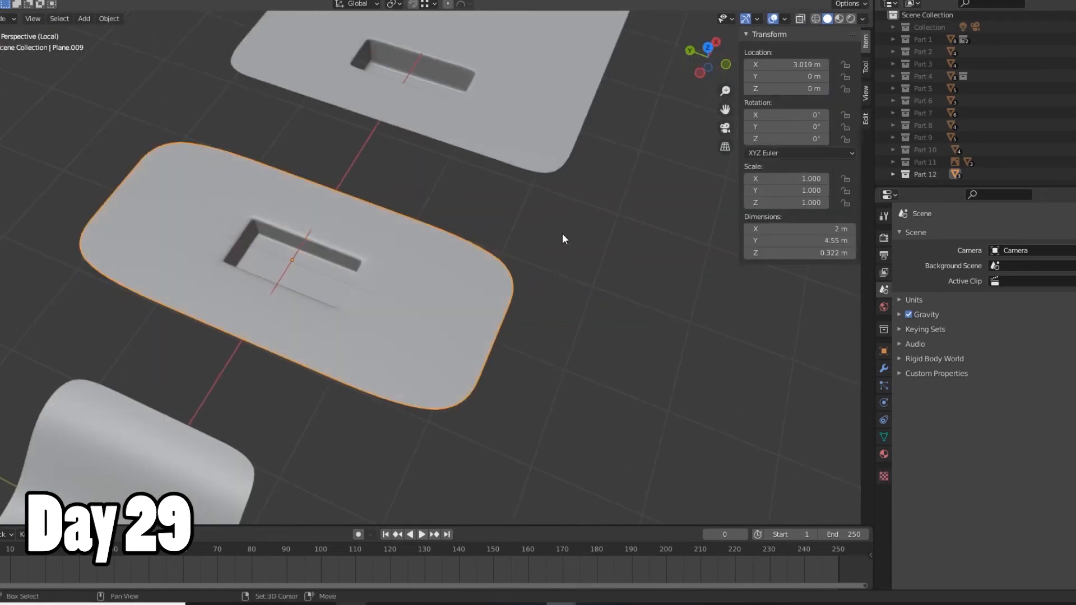
Select the base with the raised block and inspect its mirrored half, recess and block topology from several angles.
middle_drag(562, 233, 461, 270)
click(461, 271)
key(Tab)
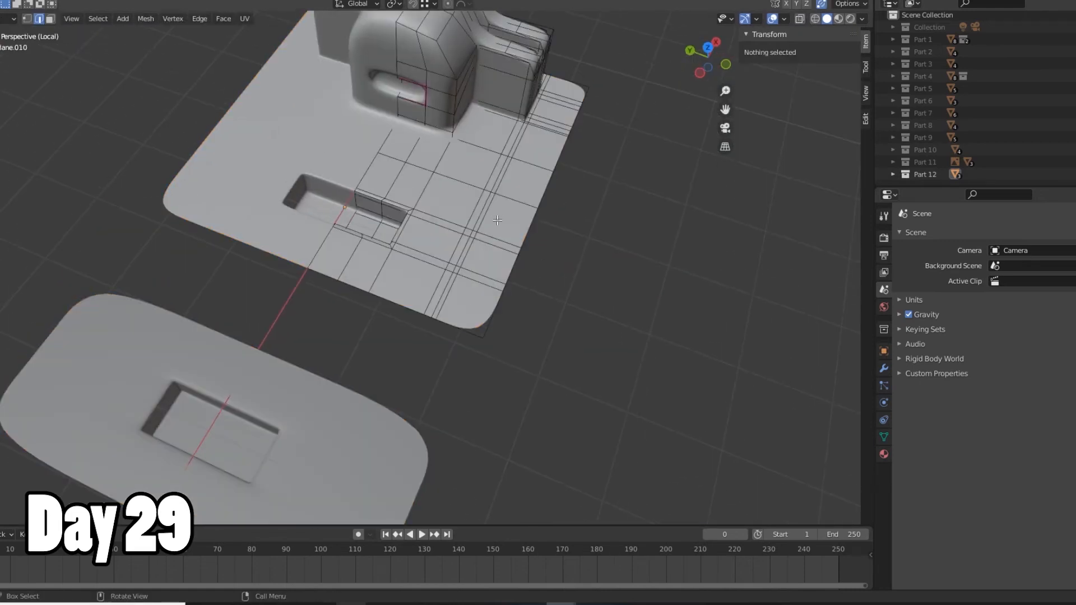
middle_drag(484, 232, 399, 239)
shift+middle_drag(289, 421, 255, 492)
scroll(256, 493, up, 2)
middle_drag(392, 273, 292, 282)
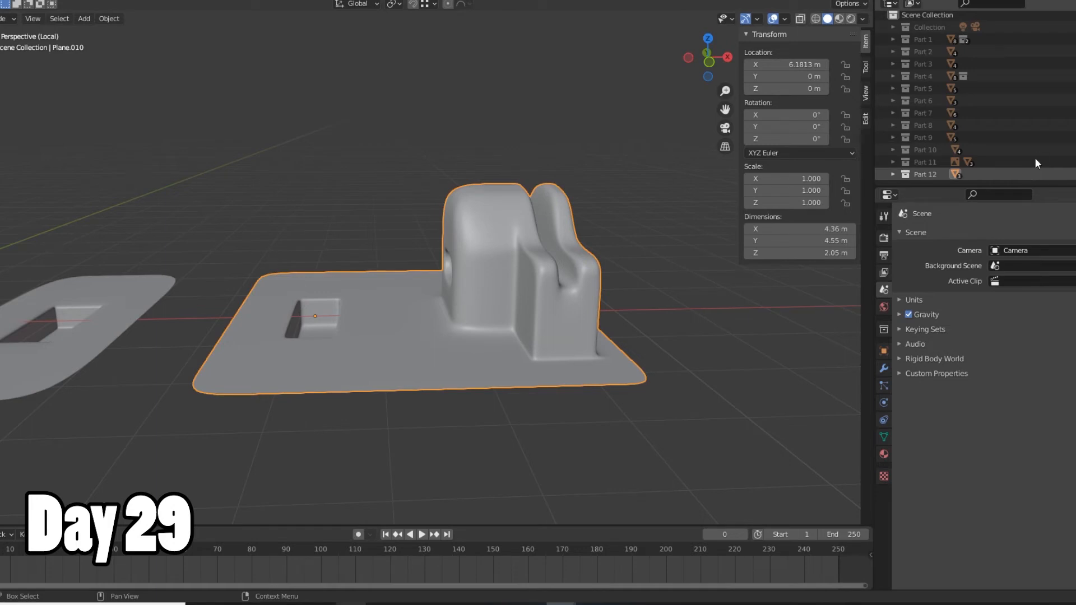
shift+middle_drag(337, 233, 407, 350)
key(KP_Decimal)
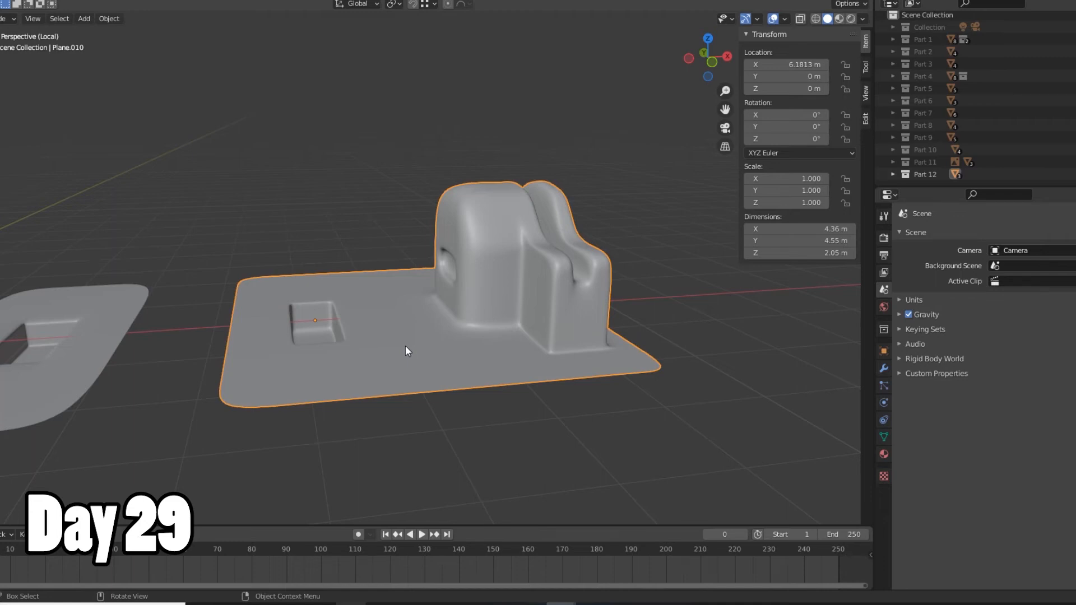
scroll(405, 346, up, 5)
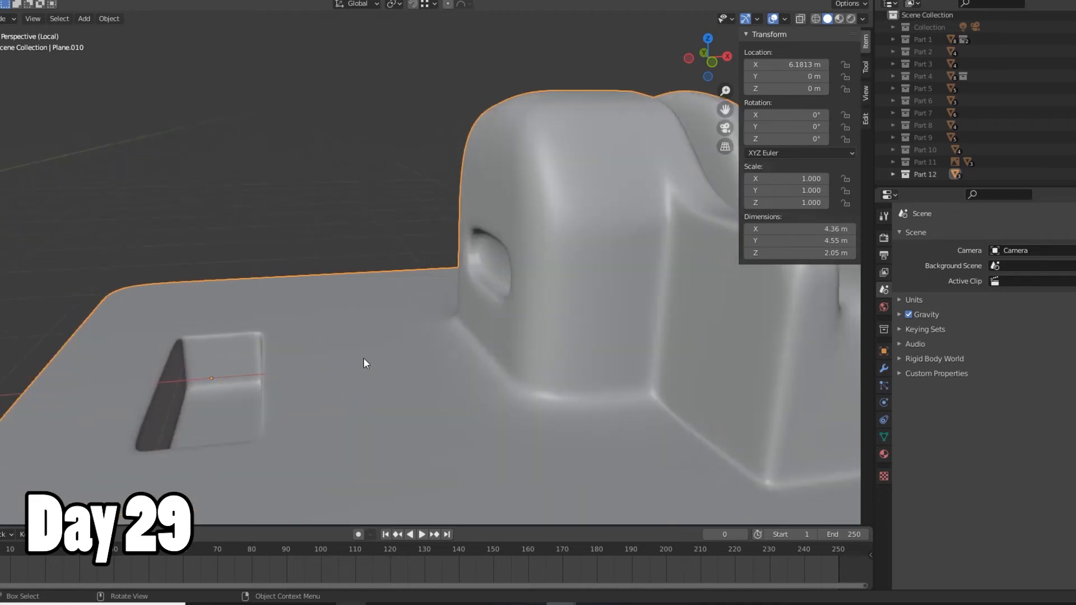
Cut an outline and a separate line with the Knife tool into the base surface between recess and raised block.
scroll(363, 359, down, 5)
key(Tab)
key(k)
click(363, 390)
click(444, 390)
click(471, 371)
click(461, 349)
click(383, 325)
key(e)
click(324, 334)
click(360, 362)
key(Return)
key(Tab)
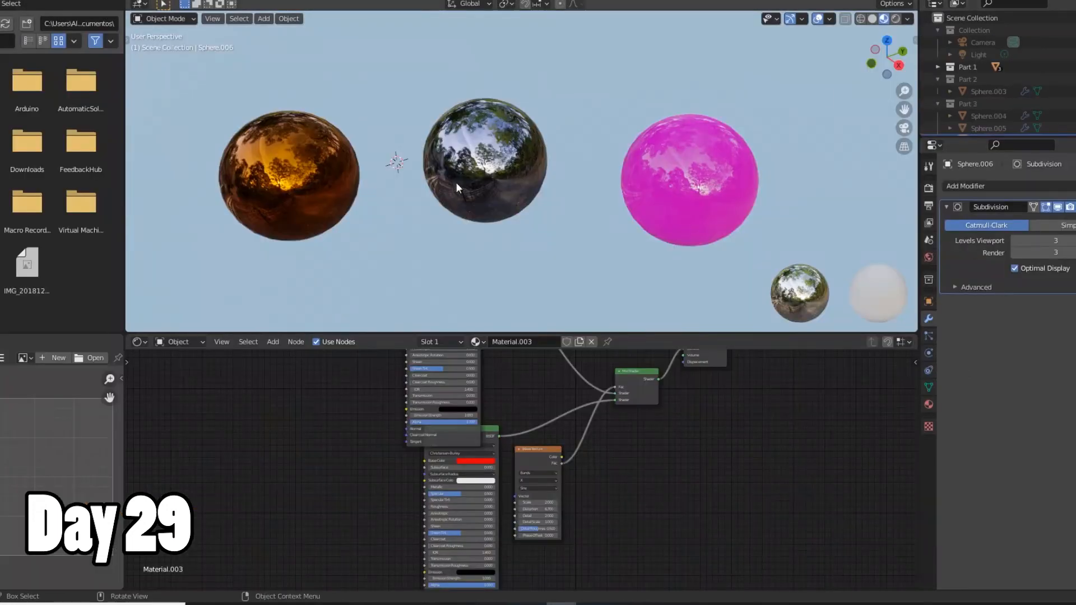
Examine the three Part 1 spheres, selecting the dark chrome, pink and gold ones to view their material nodes.
scroll(456, 183, down, 3)
middle_drag(455, 182, 532, 198)
scroll(444, 193, down, 2)
scroll(456, 193, up, 6)
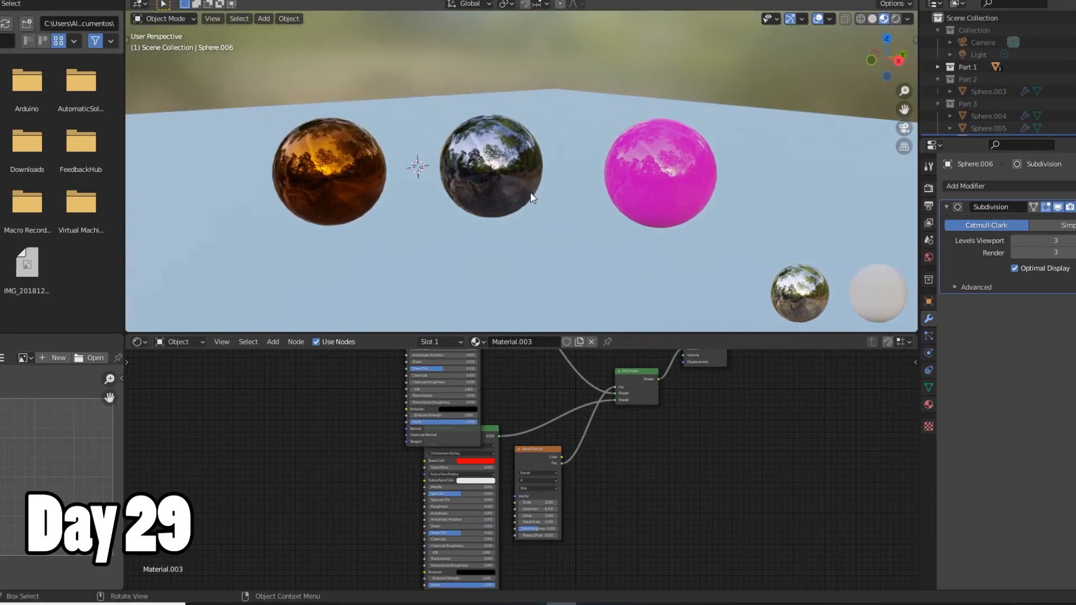
click(503, 147)
click(648, 159)
click(532, 163)
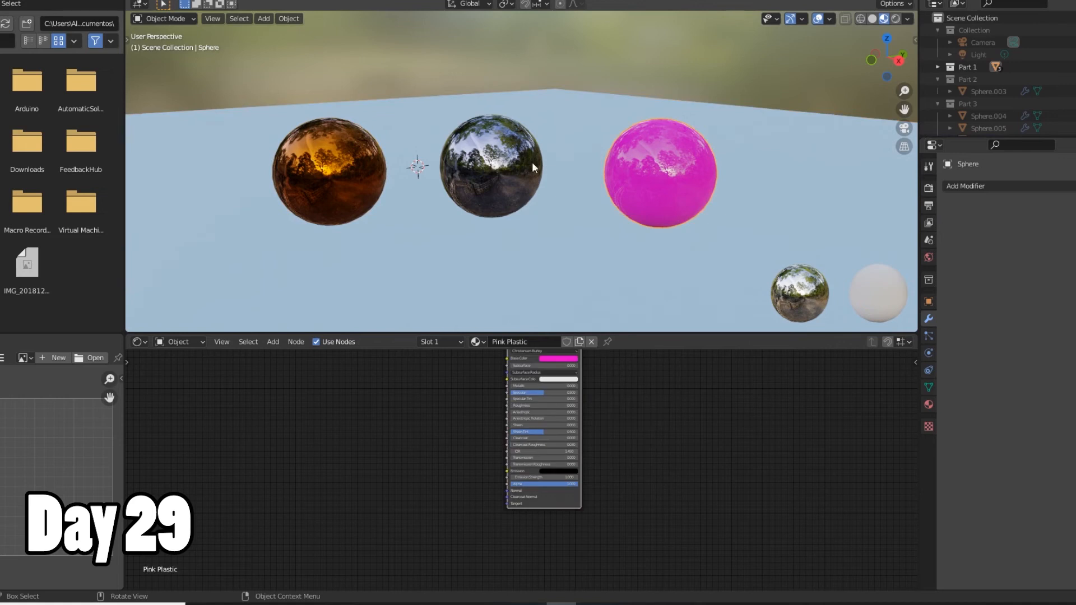
click(328, 168)
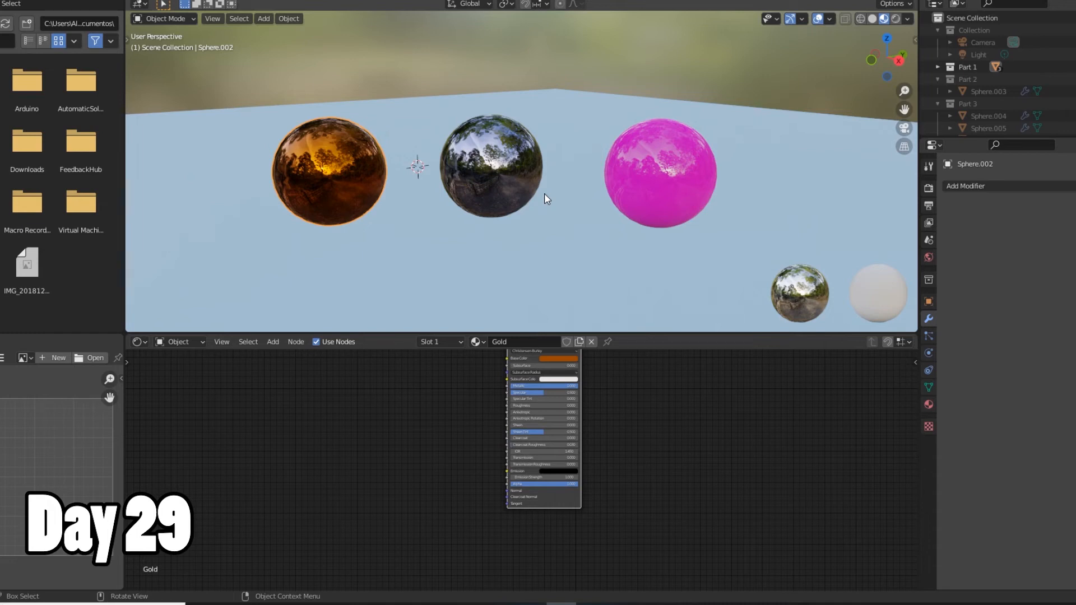
Orbit around the Part 1 spheres and reselect each one to compare their Principled BSDF materials.
middle_drag(547, 199, 628, 189)
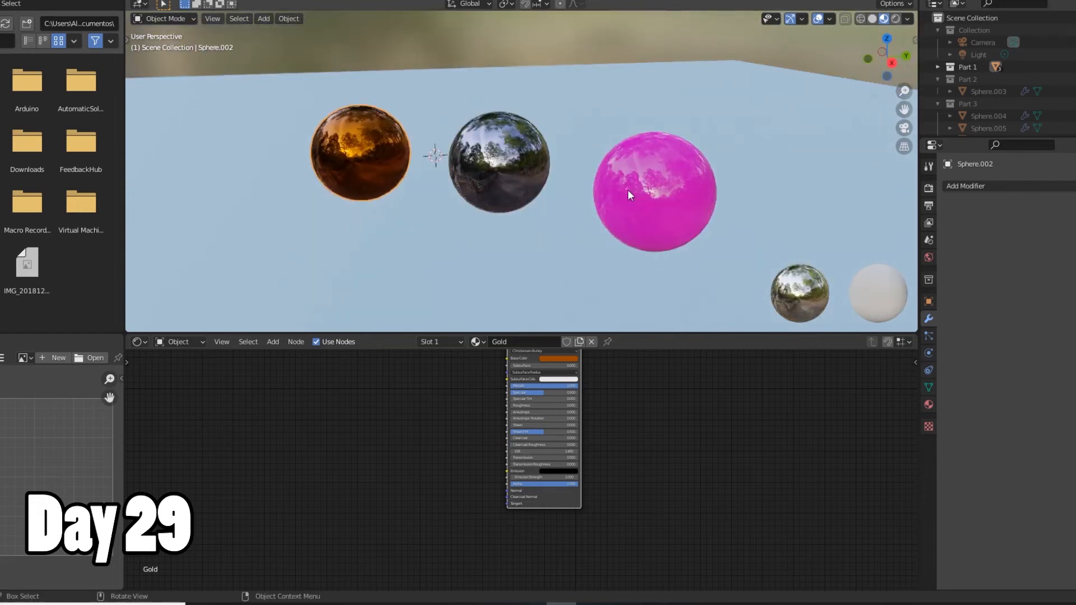
click(491, 160)
click(644, 190)
click(573, 187)
click(405, 161)
click(493, 163)
click(649, 172)
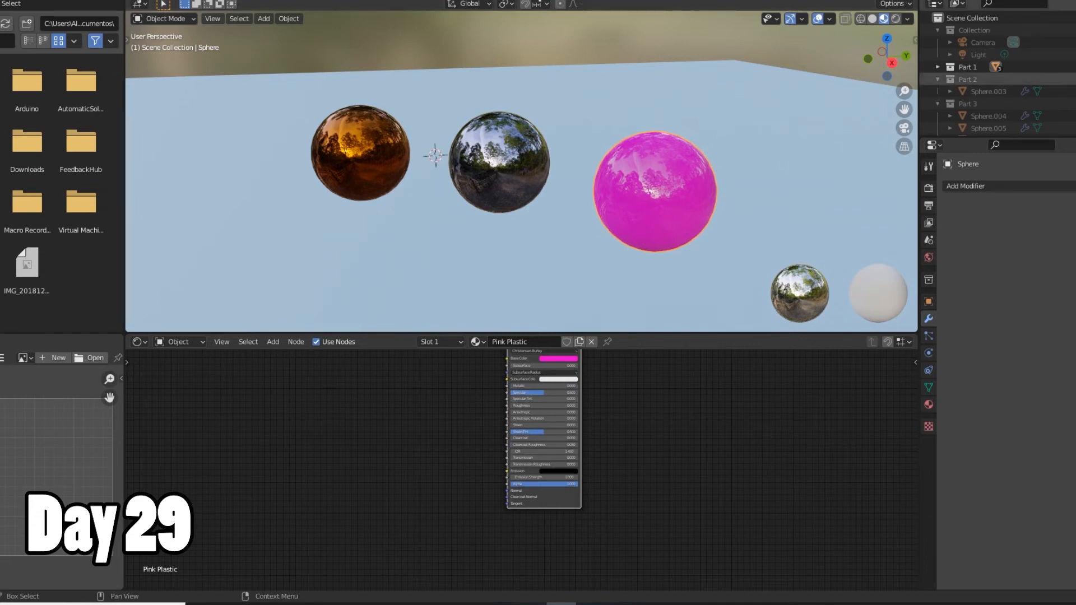
Display the Part 2 collection instead of Part 1 and select its sphere for a closer look at the material.
click(1075, 79)
click(1074, 67)
middle_drag(448, 173, 367, 179)
click(587, 168)
key(KP_Decimal)
scroll(554, 179, down, 1)
scroll(553, 179, down, 2)
Hide the Part 2 sphere and show the three spheres of the Part 3 collection.
click(1075, 91)
click(1075, 103)
scroll(605, 193, down, 1)
middle_drag(561, 189, 487, 168)
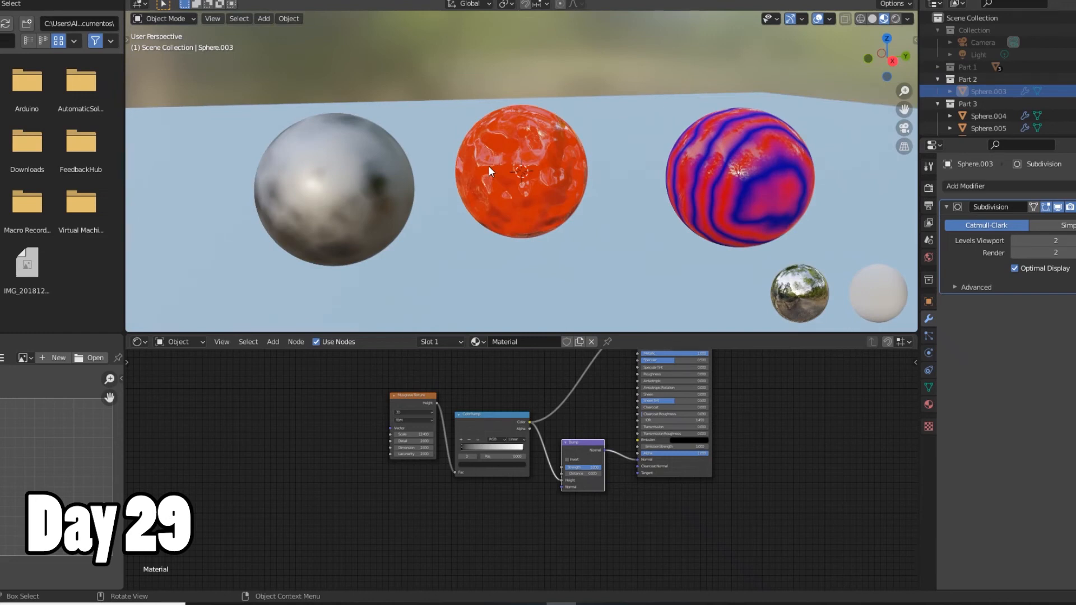
Select the mottled grey, glossy red and striped Part 3 spheres and compare their material node setups.
click(381, 175)
click(550, 163)
click(738, 173)
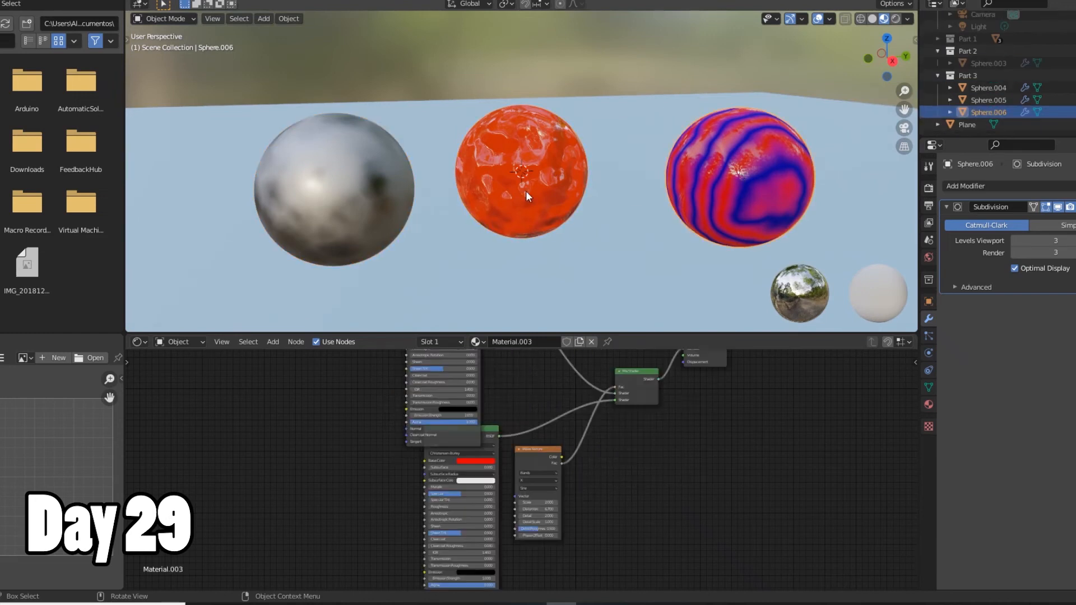
click(525, 191)
click(381, 194)
mouse_move(694, 167)
middle_down()
mouse_move(499, 167)
mouse_move(697, 160)
middle_up()
scroll(697, 161, down, 2)
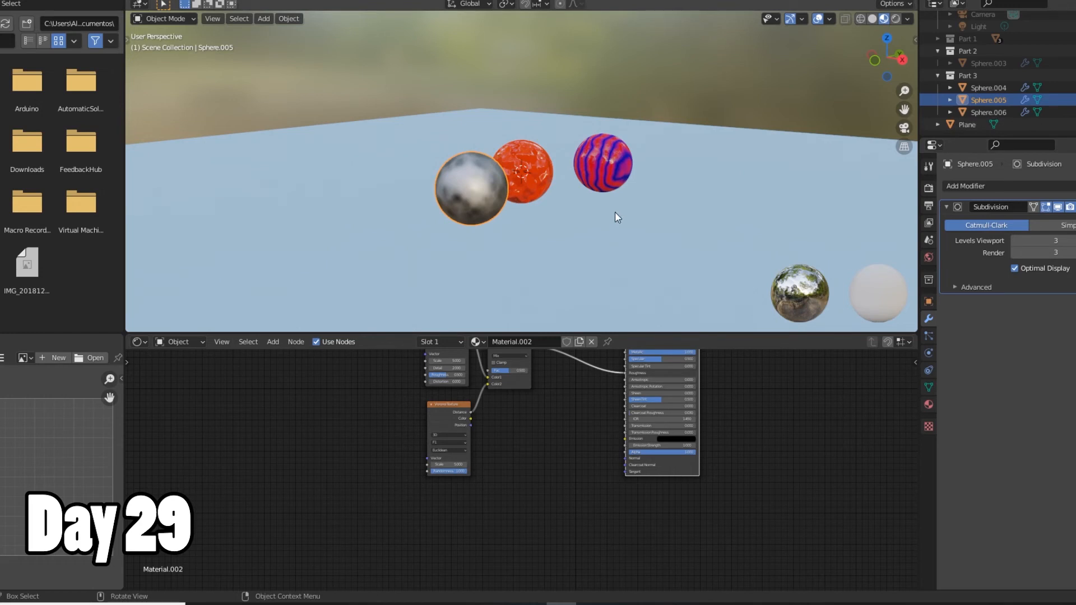
middle_drag(594, 419, 548, 512)
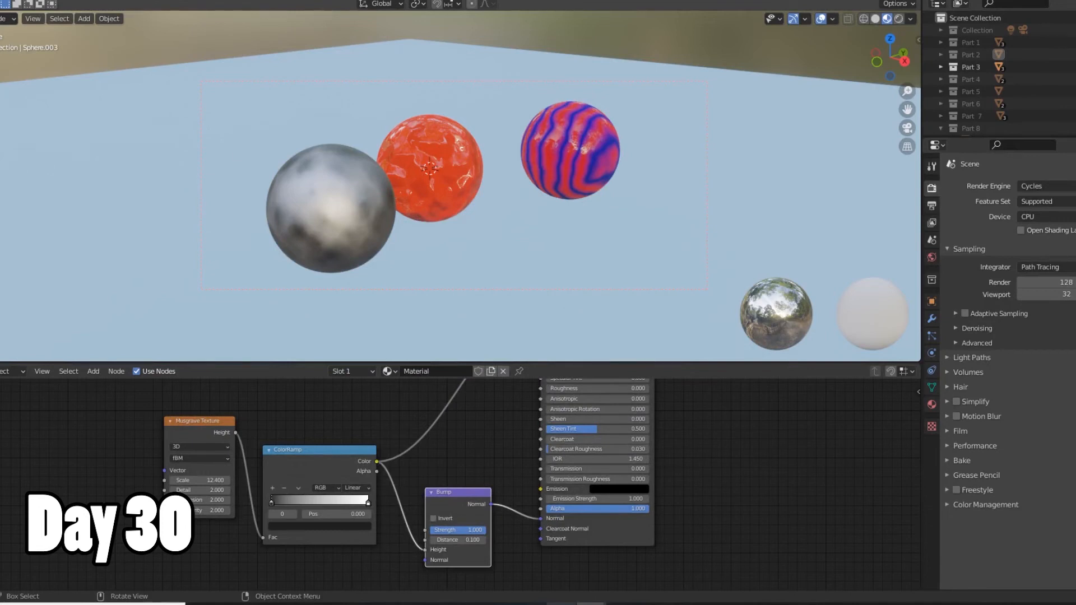
Display the Part 4 collection with the image-textured cube and plane instead of the Part 3 spheres.
middle_drag(401, 149, 473, 191)
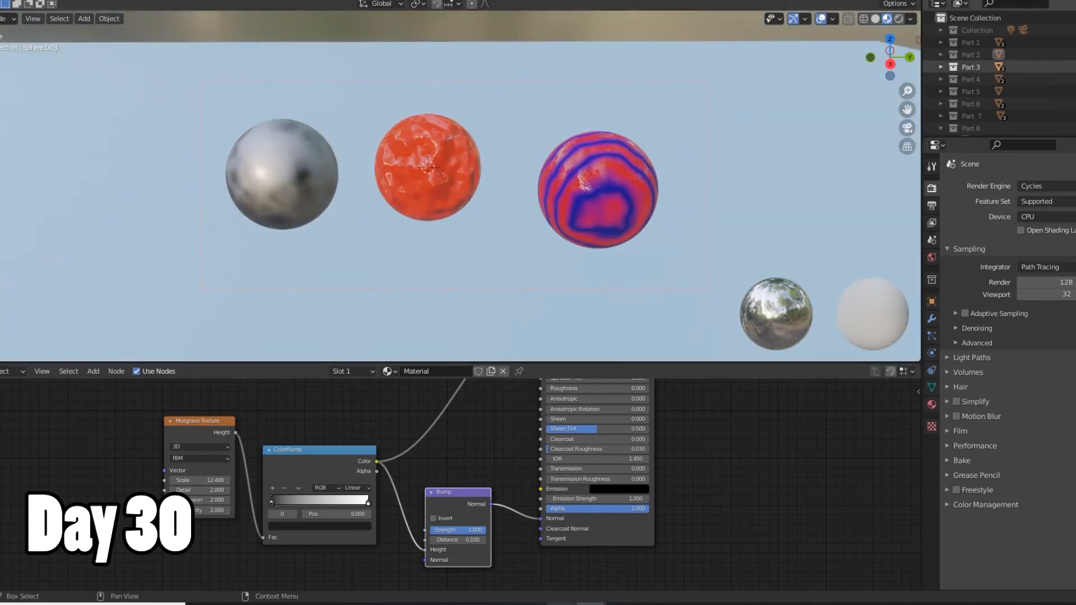
click(1074, 68)
click(1074, 79)
middle_drag(532, 165, 453, 151)
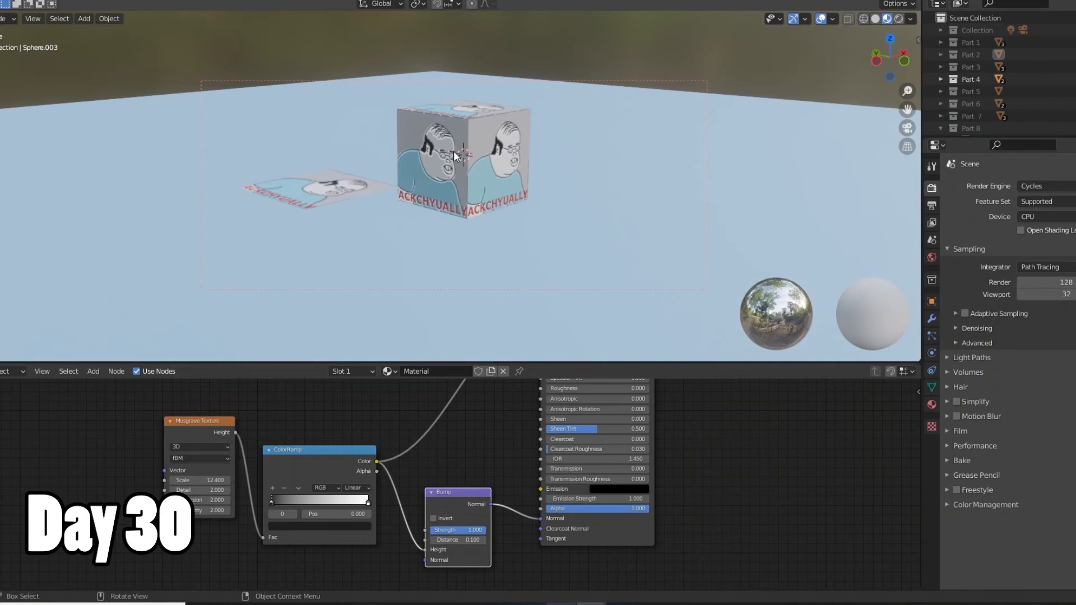
Select the image-textured cube and the plane beside it to inspect their box-projected image and bump nodes.
click(453, 150)
scroll(453, 151, up, 3)
scroll(295, 224, down, 2)
click(296, 224)
middle_drag(295, 224, 428, 209)
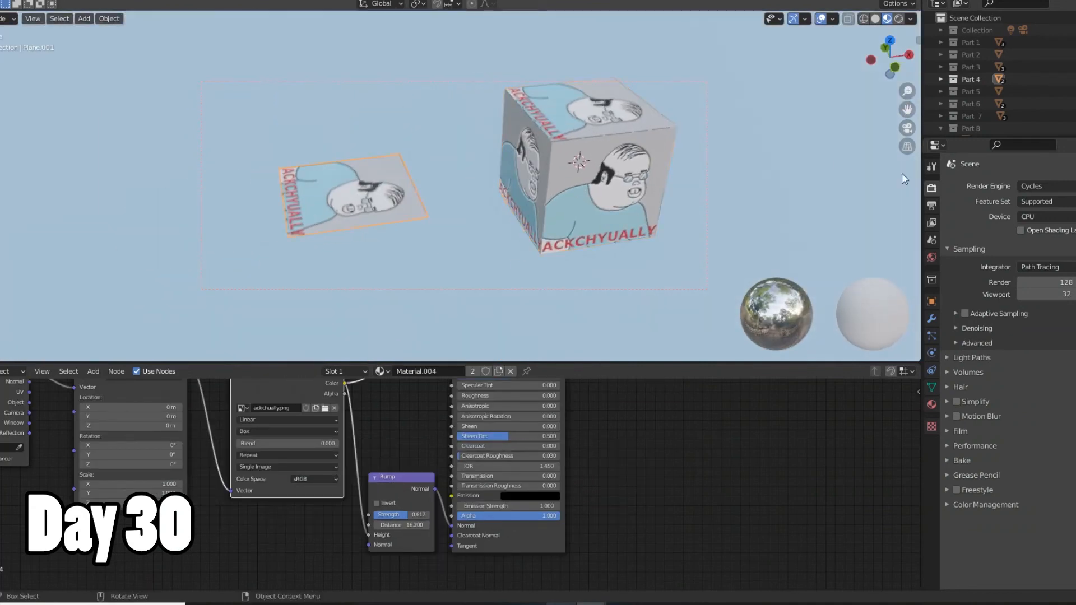
Display the Part 5 collection instead of Part 4 and inspect the pink crystal sphere's surface and material nodes.
click(1074, 79)
click(1075, 92)
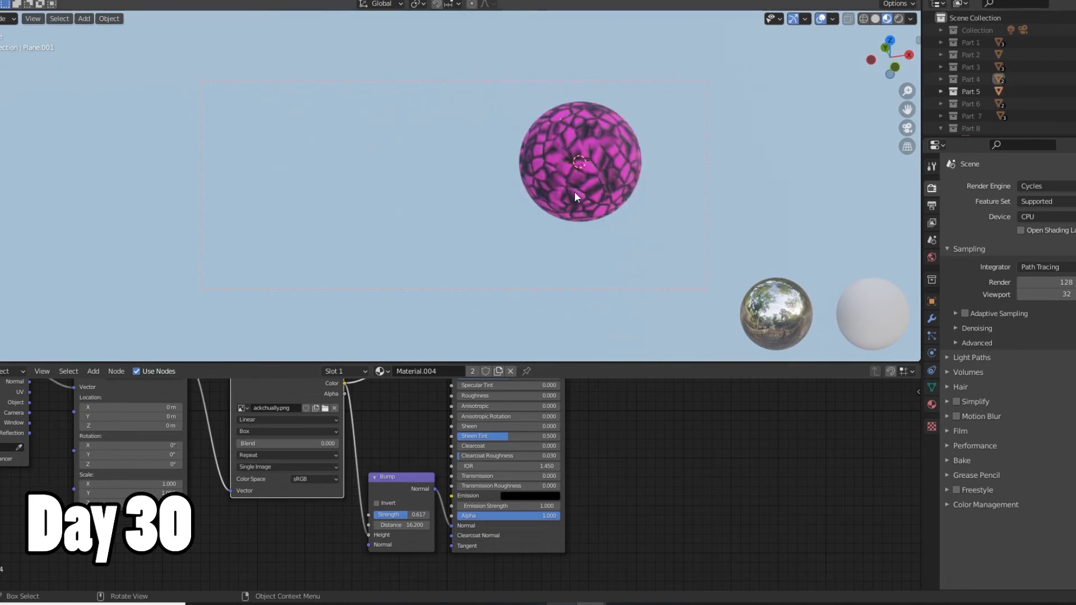
click(575, 196)
scroll(666, 172, up, 4)
shift+middle_drag(666, 172, 546, 170)
scroll(546, 171, down, 2)
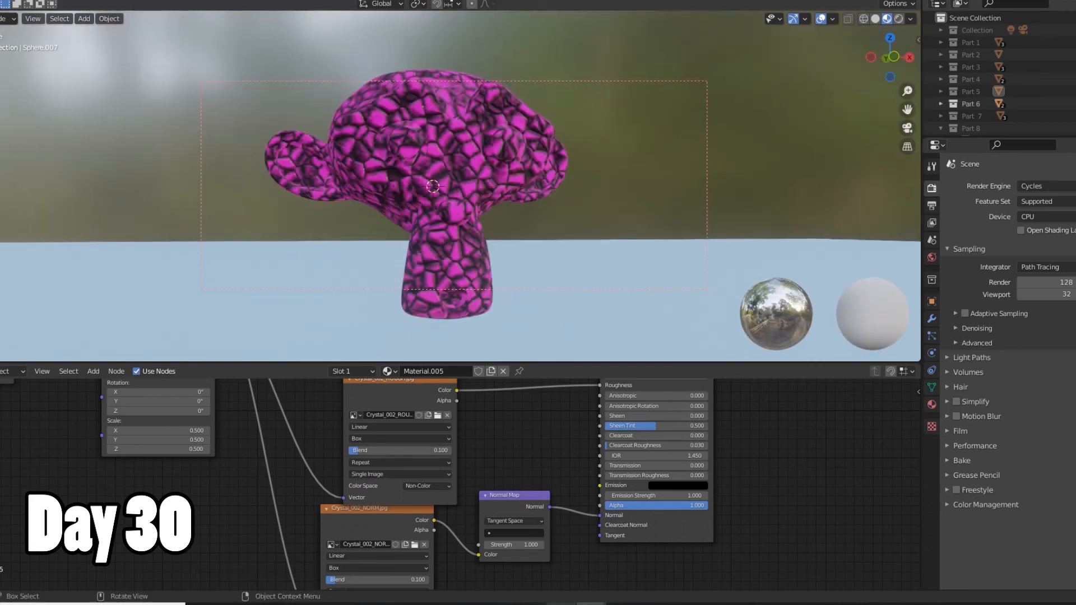
Display the Part 7 collection instead of Part 6 and select the gold-and-pink sphere to view its material nodes.
click(1074, 104)
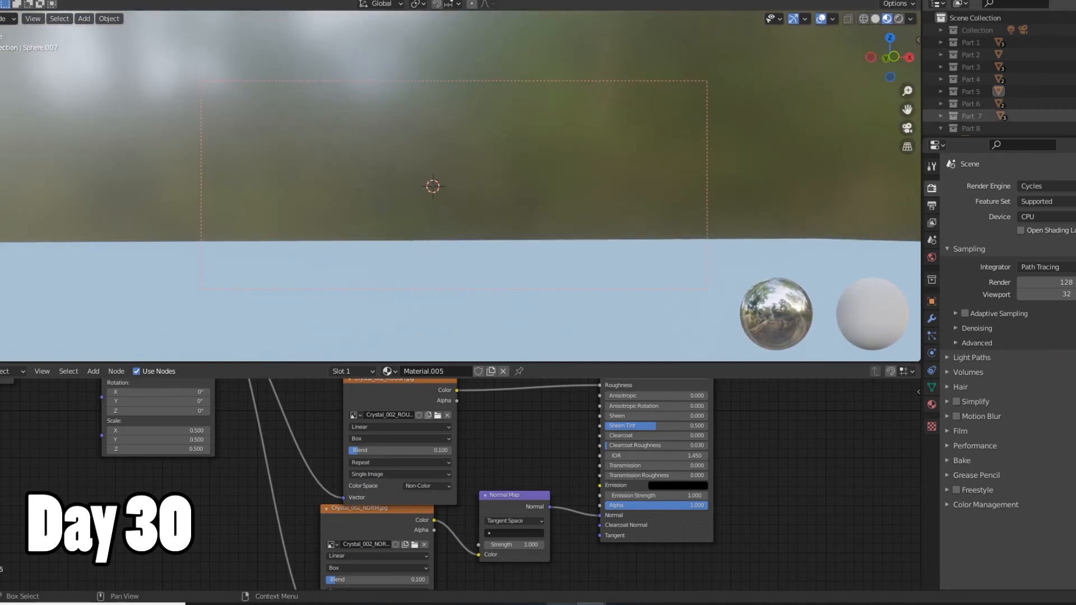
click(1075, 116)
scroll(684, 143, down, 1)
scroll(685, 143, down, 5)
middle_drag(628, 162, 493, 144)
click(555, 207)
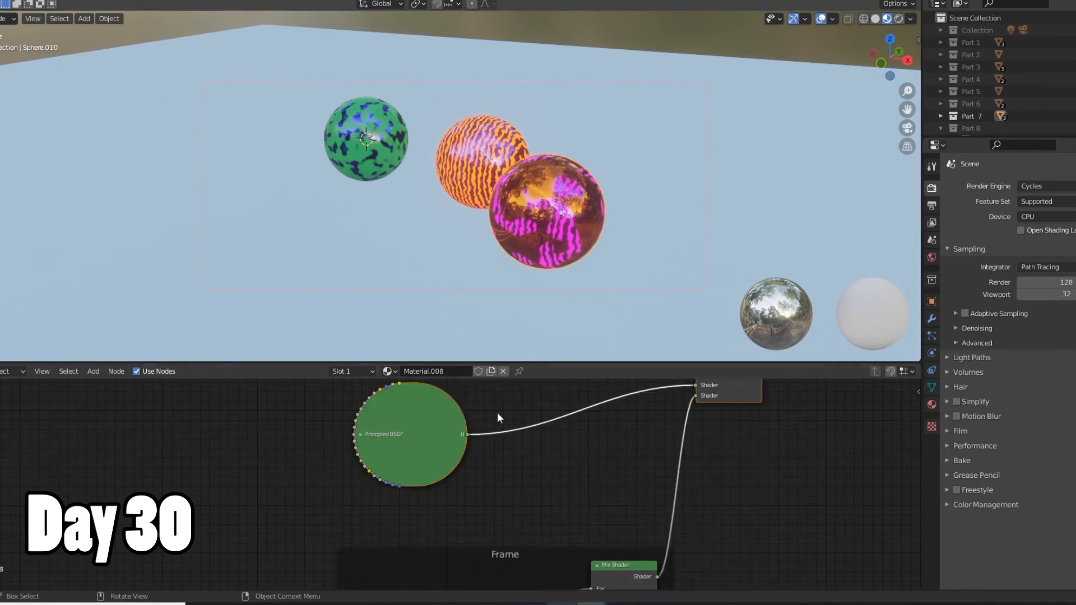
View the whole material node tree and select the green-and-blue sphere.
scroll(505, 454, down, 4)
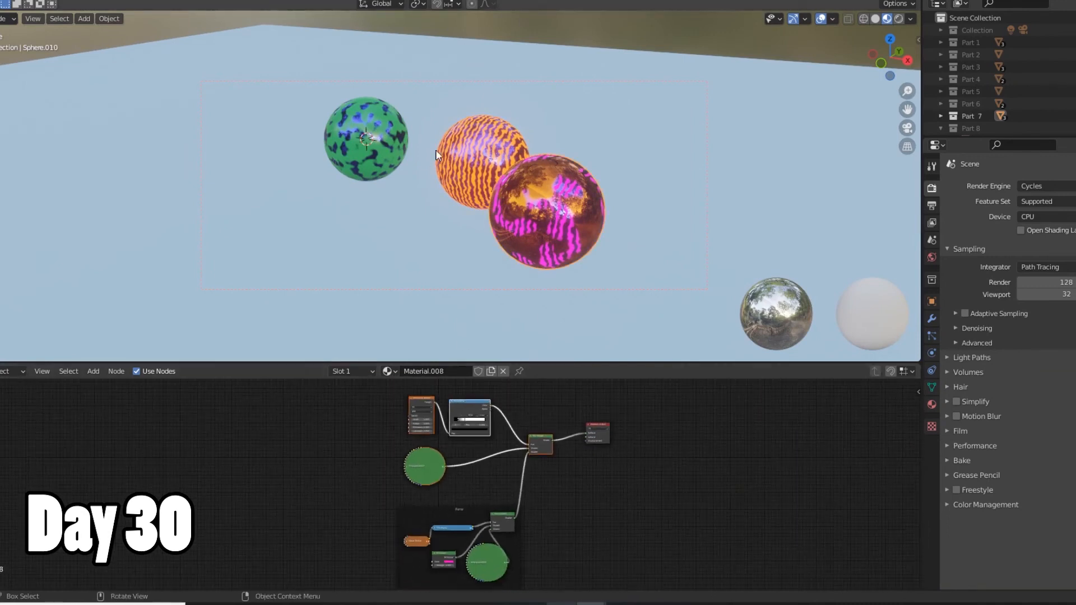
click(366, 140)
Display the Part 8 collection instead of Part 7, select the monkey head, and inspect its blue-and-white patterned surface up close.
scroll(1073, 106, down, 2)
click(1075, 101)
click(1074, 88)
scroll(336, 157, up, 6)
click(469, 166)
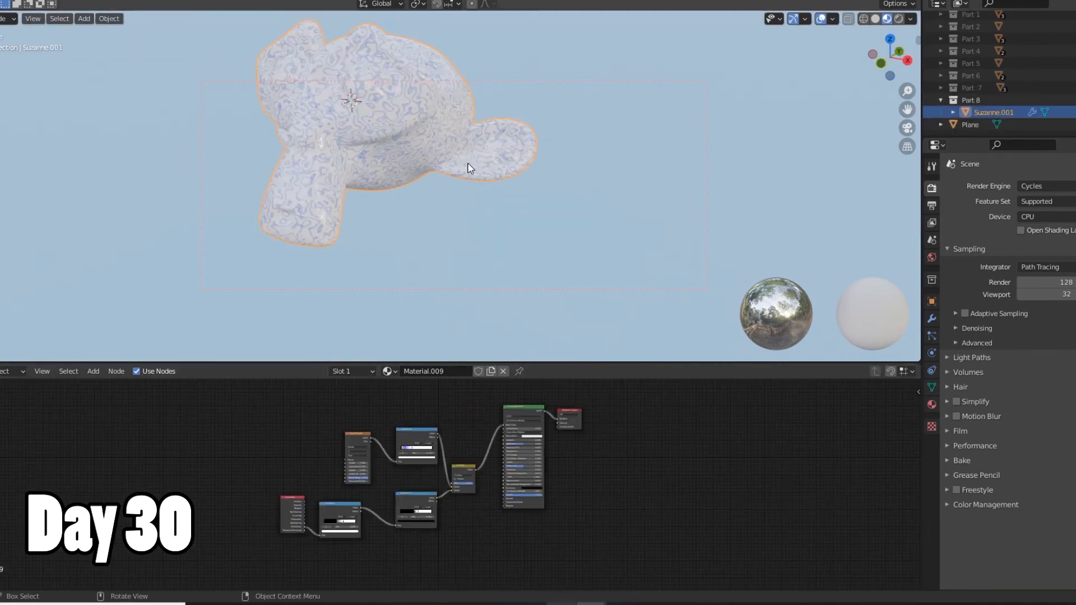
scroll(417, 231, up, 1)
scroll(396, 180, up, 2)
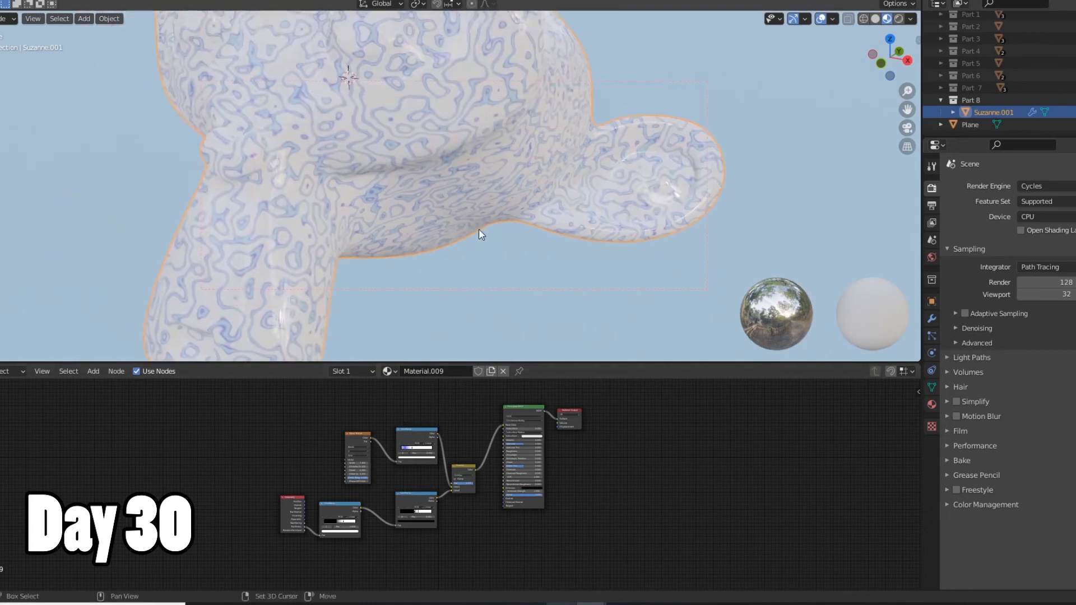
scroll(459, 486, up, 3)
middle_drag(476, 307, 443, 314)
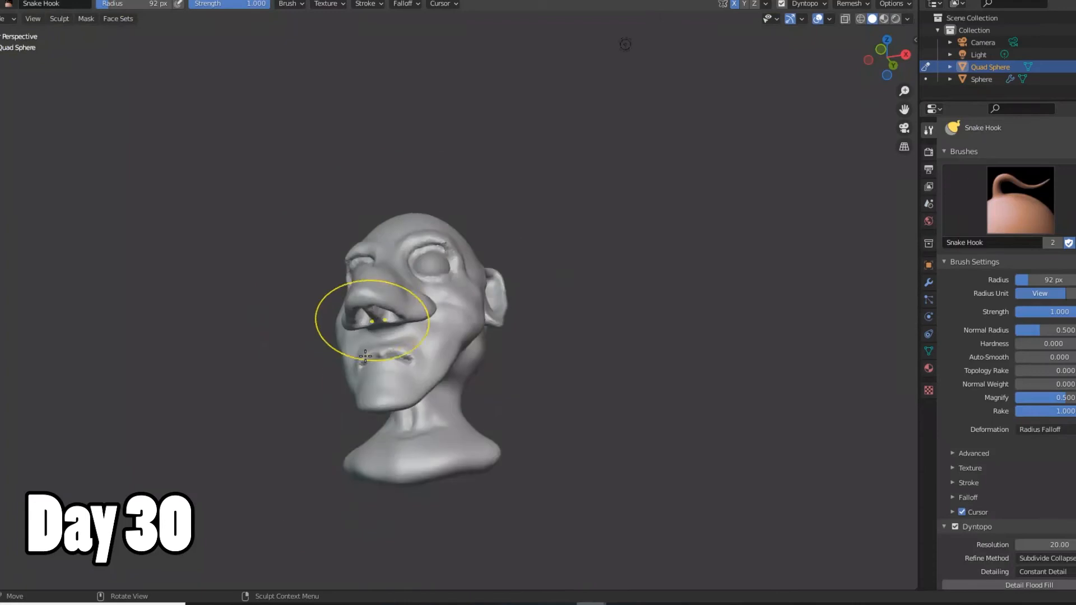
Examine the sculpted long-nosed head from the front, below and side, including the nostrils and the eye area.
mouse_move(367, 402)
middle_down()
mouse_move(408, 428)
mouse_move(407, 374)
mouse_move(499, 381)
mouse_move(522, 343)
mouse_move(612, 348)
mouse_move(440, 384)
mouse_move(441, 376)
mouse_move(545, 396)
mouse_move(421, 329)
middle_up()
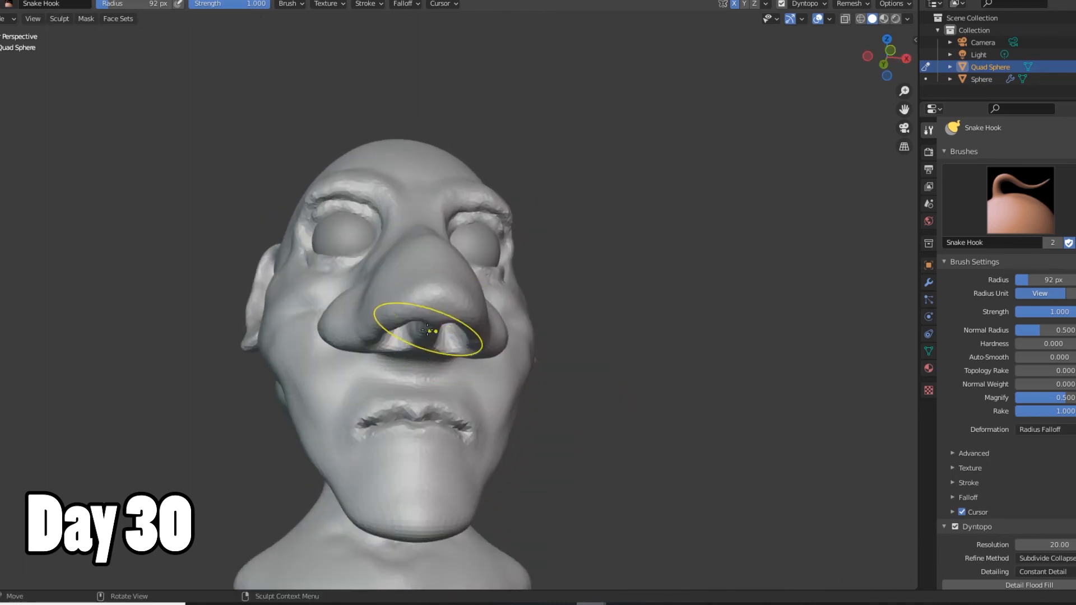
scroll(440, 299, down, 5)
middle_drag(473, 311, 409, 387)
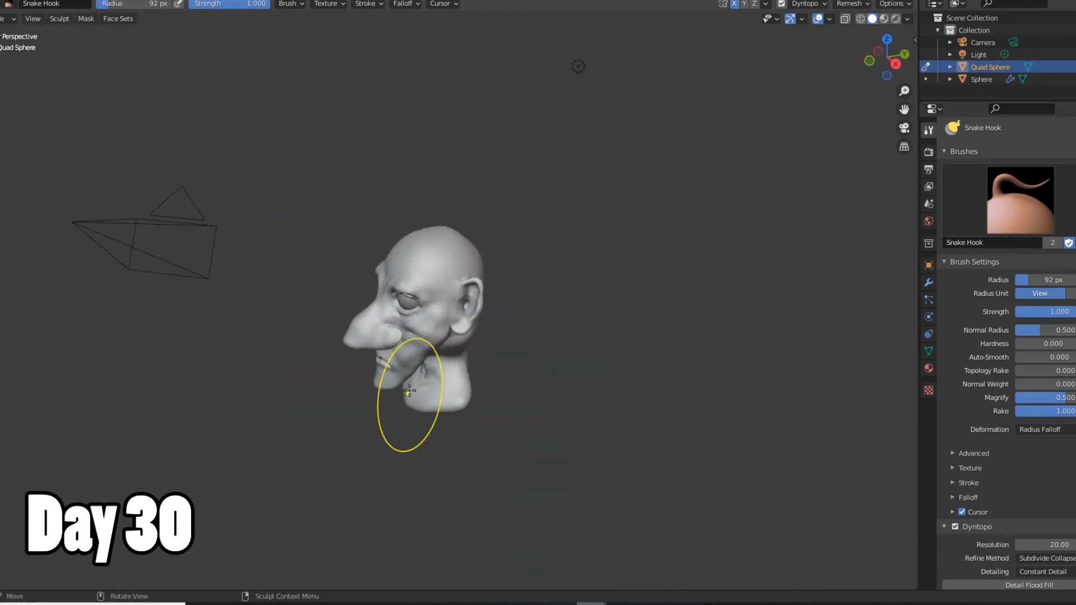
scroll(419, 359, up, 8)
scroll(421, 353, up, 1)
scroll(322, 371, down, 4)
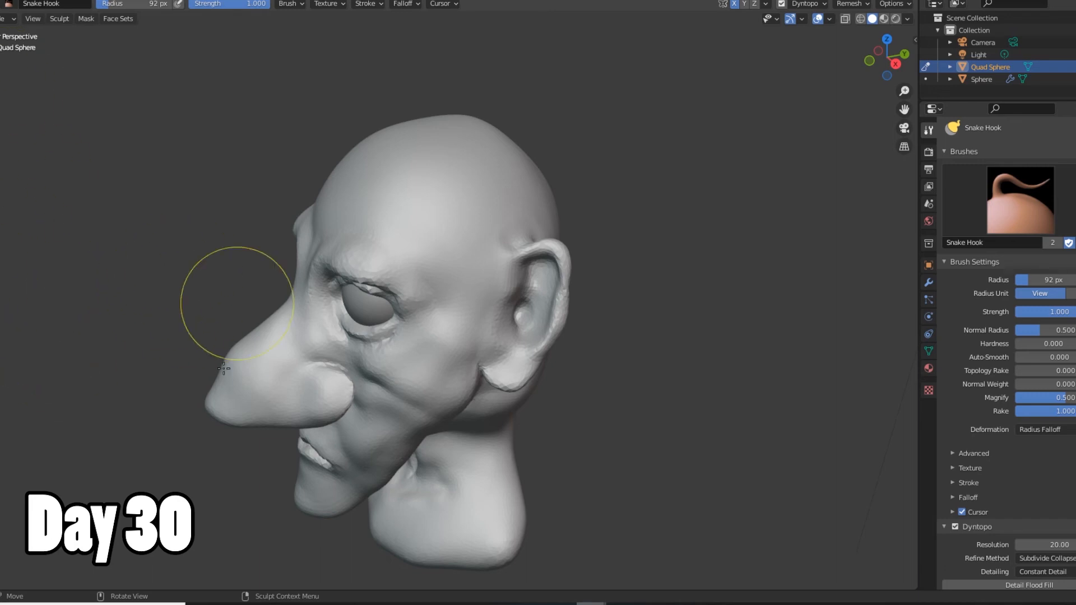
middle_drag(255, 324, 550, 297)
scroll(454, 310, down, 2)
mouse_move(504, 337)
middle_down()
mouse_move(364, 252)
mouse_move(396, 247)
middle_up()
scroll(420, 202, up, 3)
scroll(398, 211, up, 5)
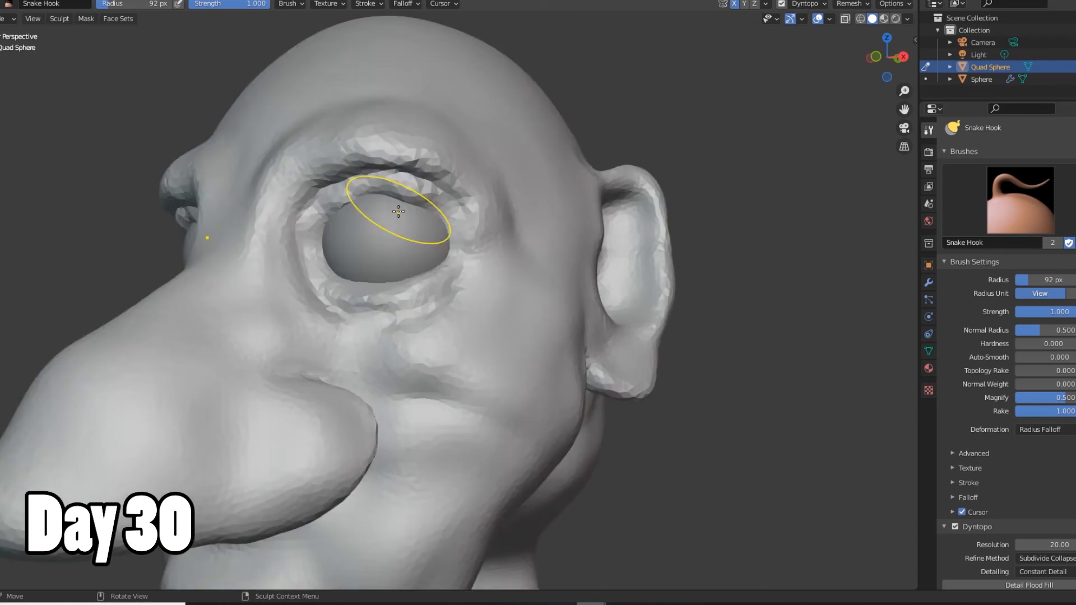
Carve a crease along the fold above the head's eye using the Crease brush at strength 0.388.
scroll(349, 197, down, 4)
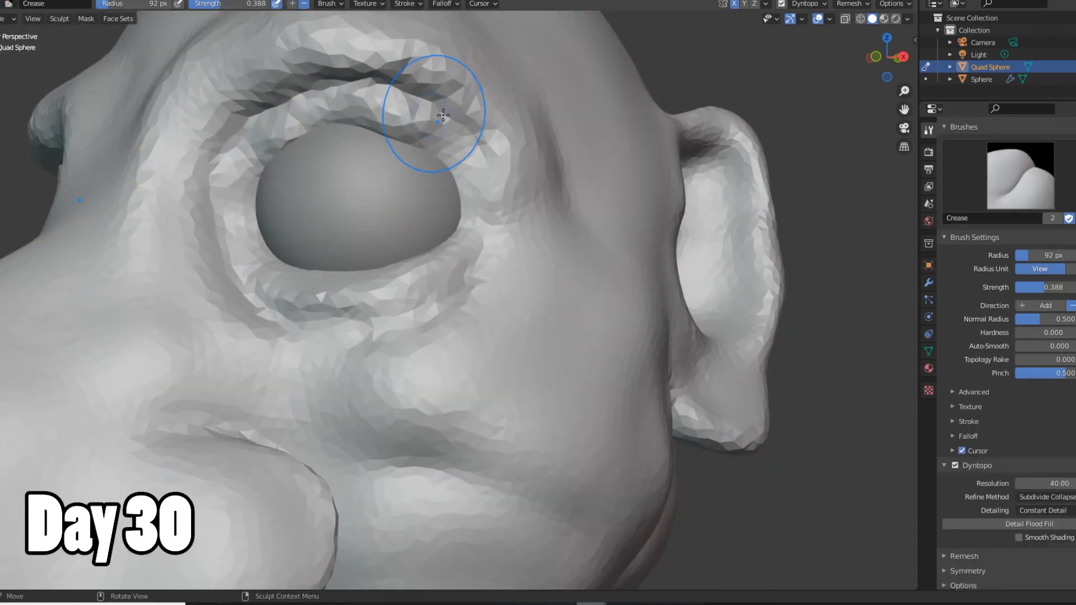
mouse_move(441, 104)
mouse_down()
mouse_move(399, 76)
mouse_move(281, 91)
mouse_up()
key(ctrl+z)
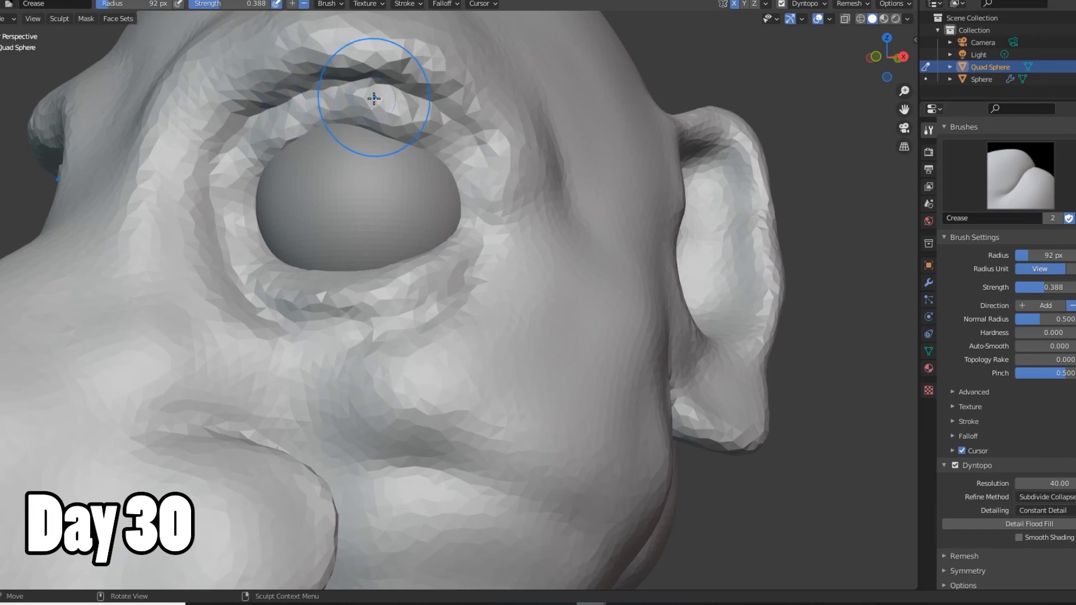
click(359, 114)
mouse_move(231, 156)
mouse_down()
mouse_move(238, 133)
mouse_move(416, 98)
mouse_move(442, 115)
mouse_move(343, 84)
mouse_move(250, 114)
mouse_move(309, 91)
mouse_up()
Examine the sculpted head's creased eyelid, nose and overall shape from several distances and angles.
scroll(321, 119, down, 4)
mouse_move(300, 218)
middle_down()
mouse_move(379, 234)
mouse_move(298, 228)
middle_up()
scroll(398, 236, down, 4)
mouse_move(336, 320)
middle_down()
mouse_move(427, 372)
mouse_move(428, 341)
mouse_move(354, 326)
middle_up()
scroll(341, 352, up, 5)
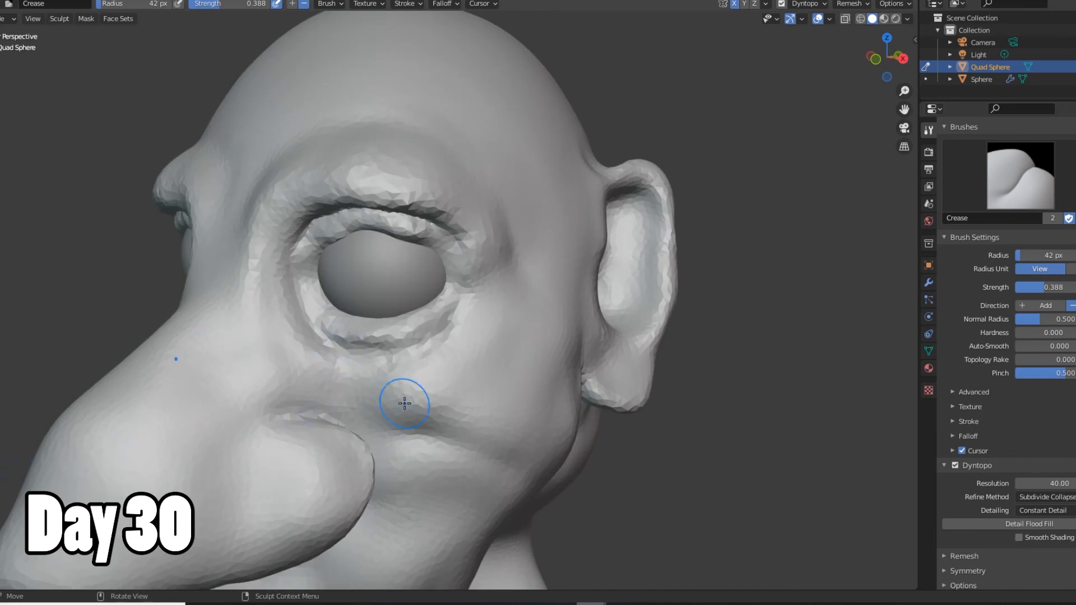
scroll(404, 399, down, 5)
middle_drag(379, 403, 547, 326)
scroll(398, 354, down, 3)
scroll(402, 354, up, 2)
scroll(413, 372, up, 2)
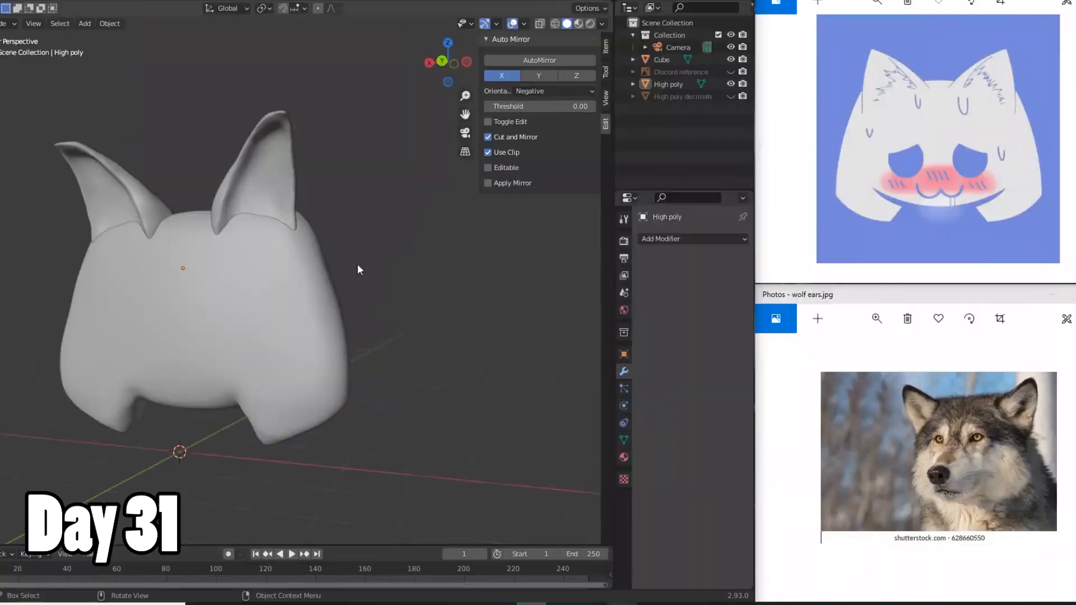
Select the High poly head and examine its shape and ears from the front, side and back.
click(192, 315)
key(KP_Decimal)
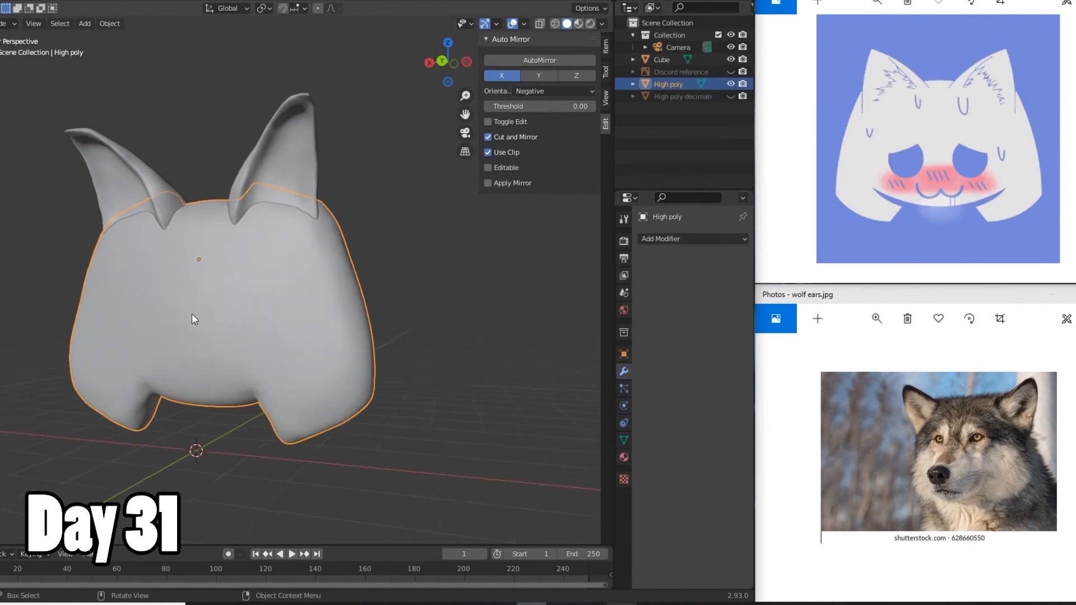
middle_drag(294, 173, 385, 281)
click(406, 325)
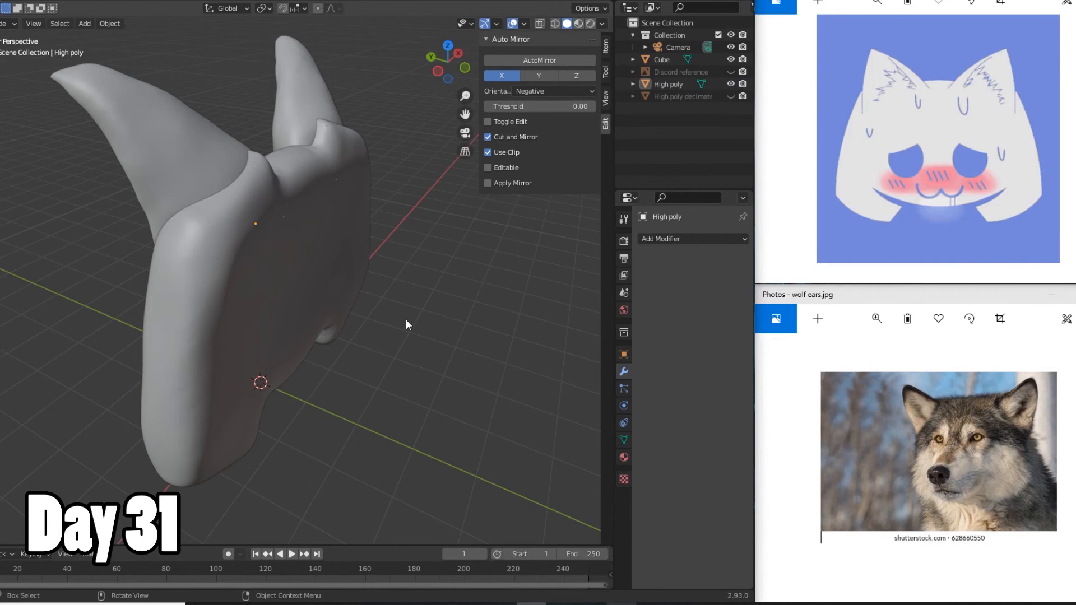
middle_drag(217, 300, 28, 301)
middle_drag(340, 293, 299, 315)
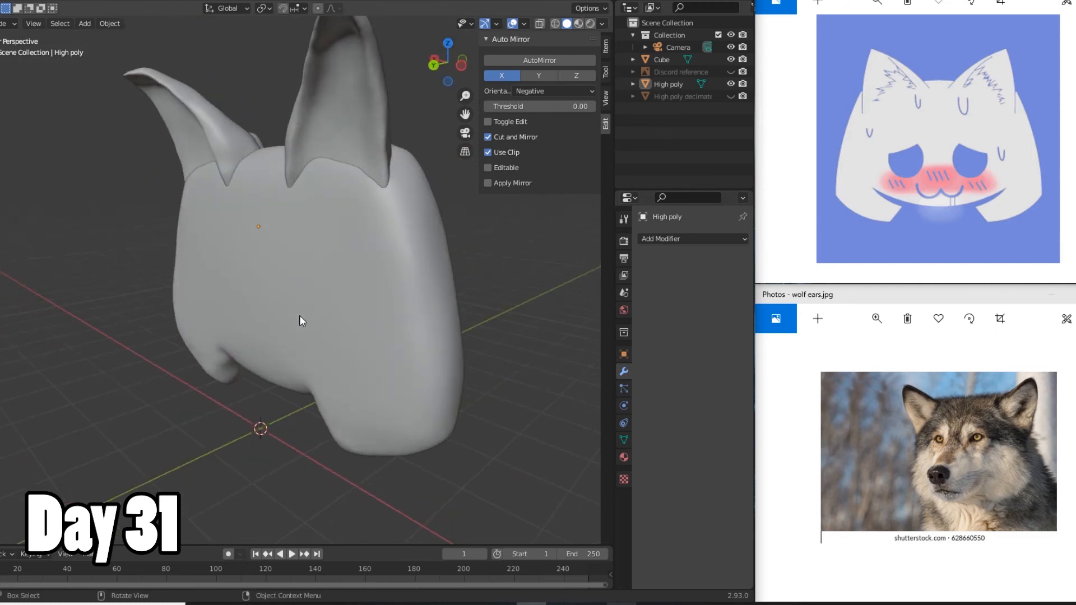
middle_drag(336, 275, 387, 308)
click(336, 128)
scroll(248, 230, up, 2)
click(350, 298)
scroll(353, 306, down, 3)
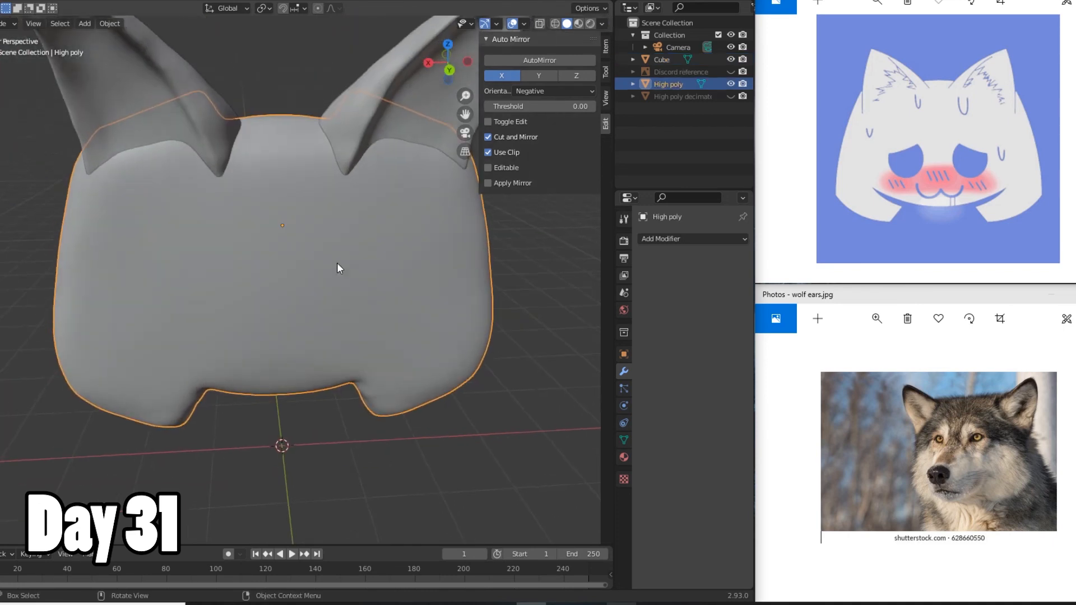
Reveal the Discord reference image, compare it with the head's outline in front view, and hide the image again.
key(alt+h)
key(KP_1)
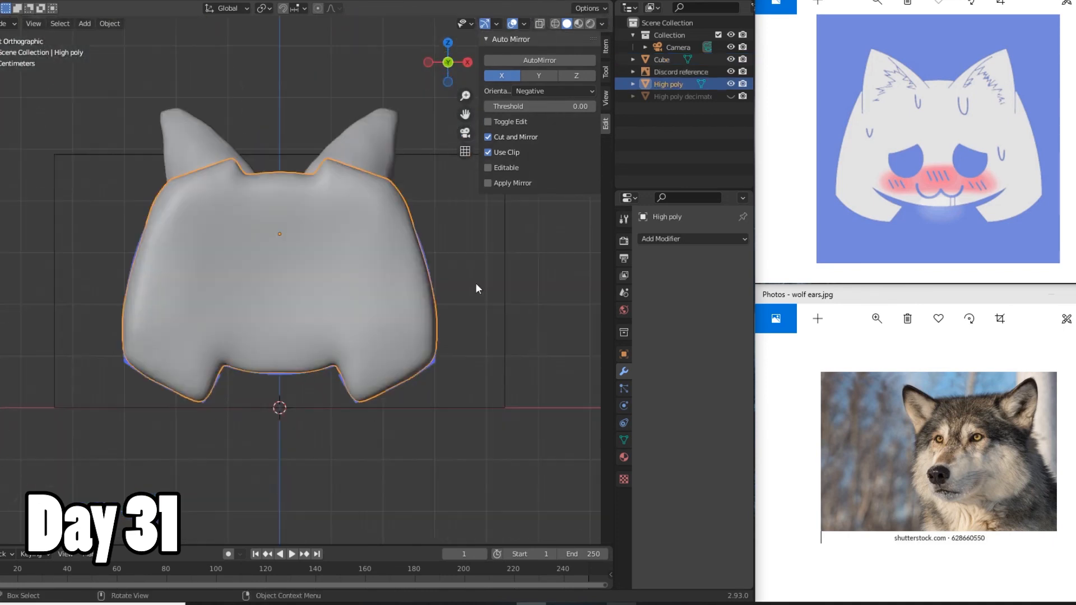
middle_drag(458, 261, 392, 219)
click(731, 72)
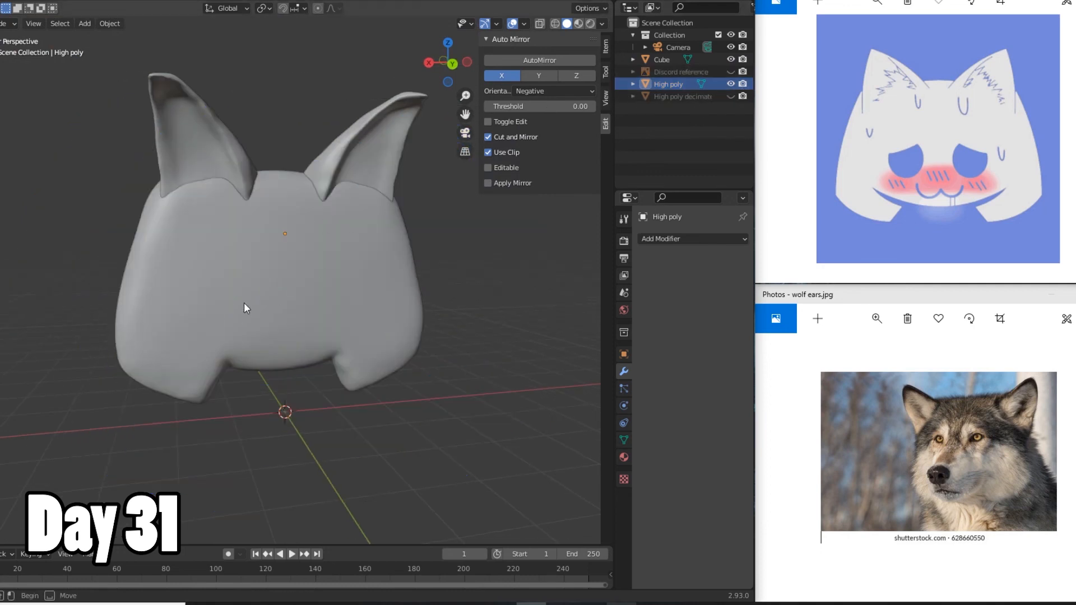
Show the High poly head in Edit Mode and examine its mesh topology.
scroll(243, 301, up, 2)
key(Tab)
middle_drag(301, 283, 261, 288)
Display the High poly decimated version instead of High poly and examine its mesh in Edit Mode.
click(731, 96)
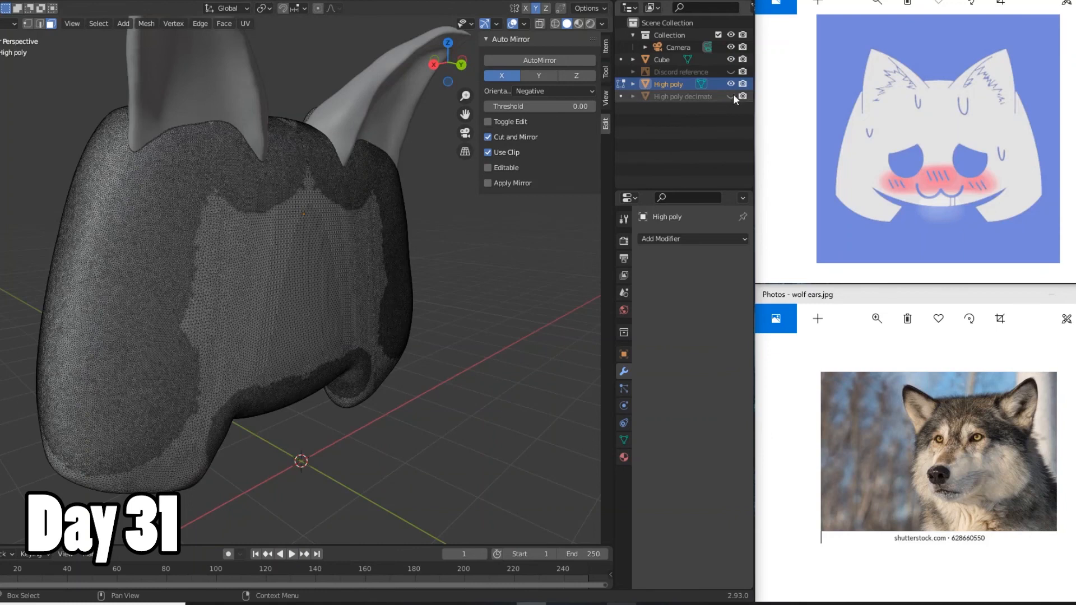
click(731, 84)
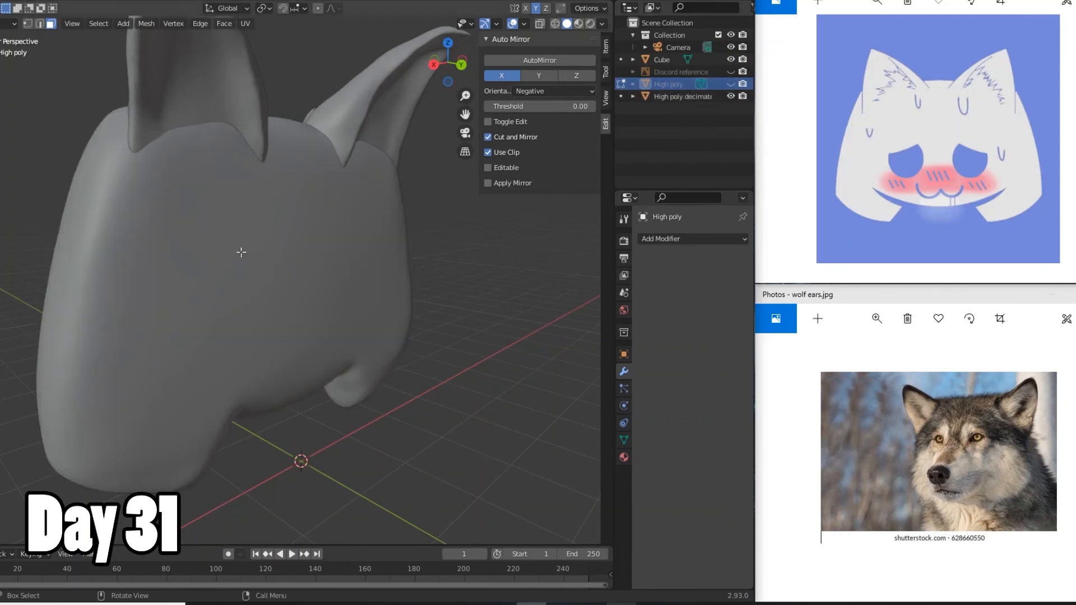
key(Tab)
click(286, 295)
key(Tab)
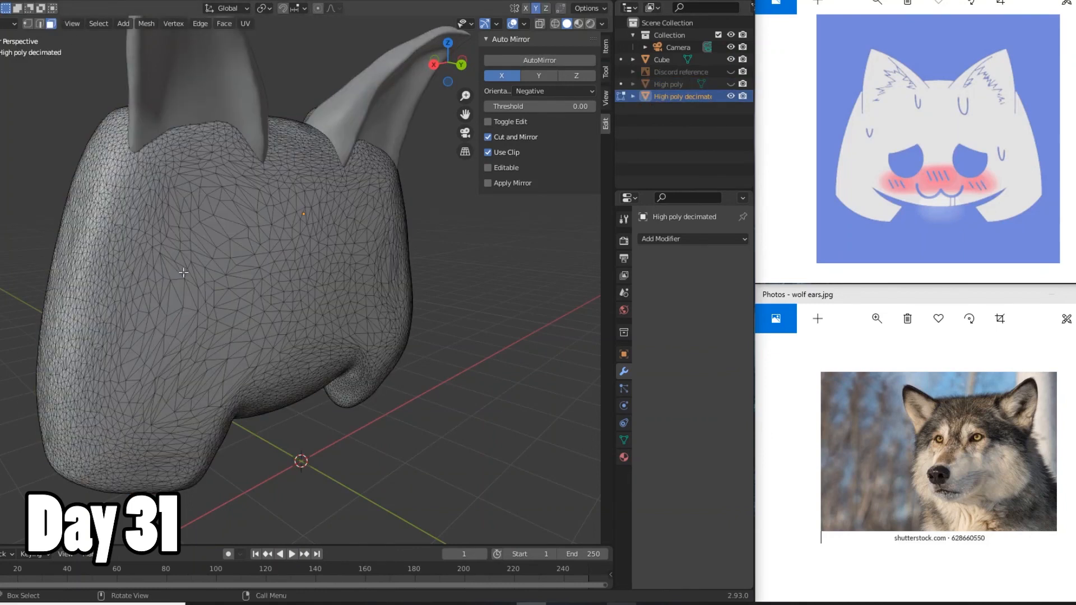
Return to Object Mode and display the High poly head instead of the decimated version.
key(Tab)
click(730, 96)
click(731, 84)
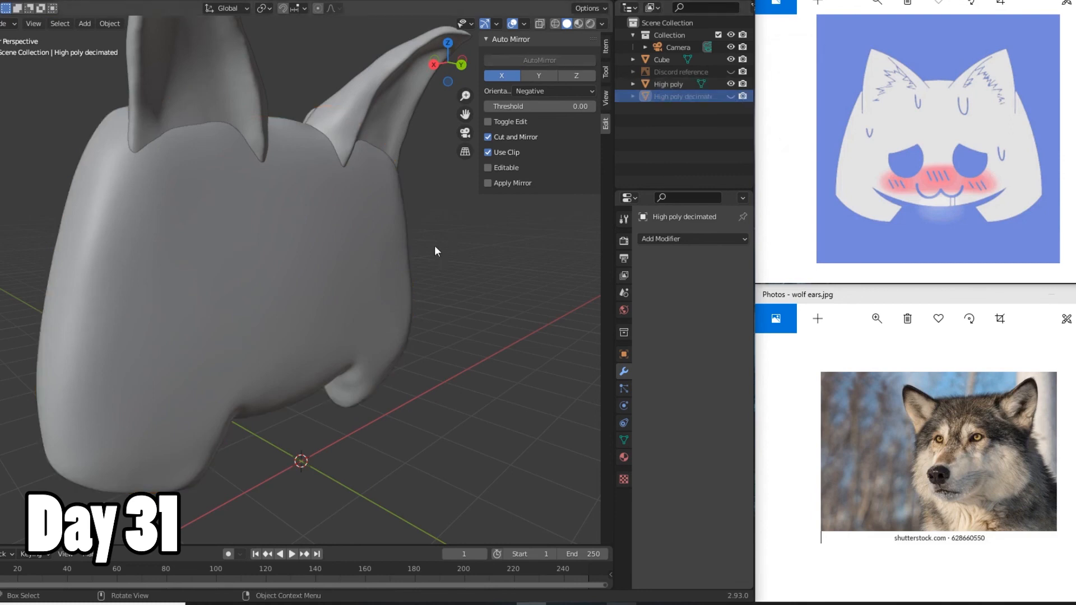
Select the ears object and examine from above how the ears sit on the head.
scroll(434, 234, down, 3)
middle_drag(312, 204, 390, 192)
click(383, 187)
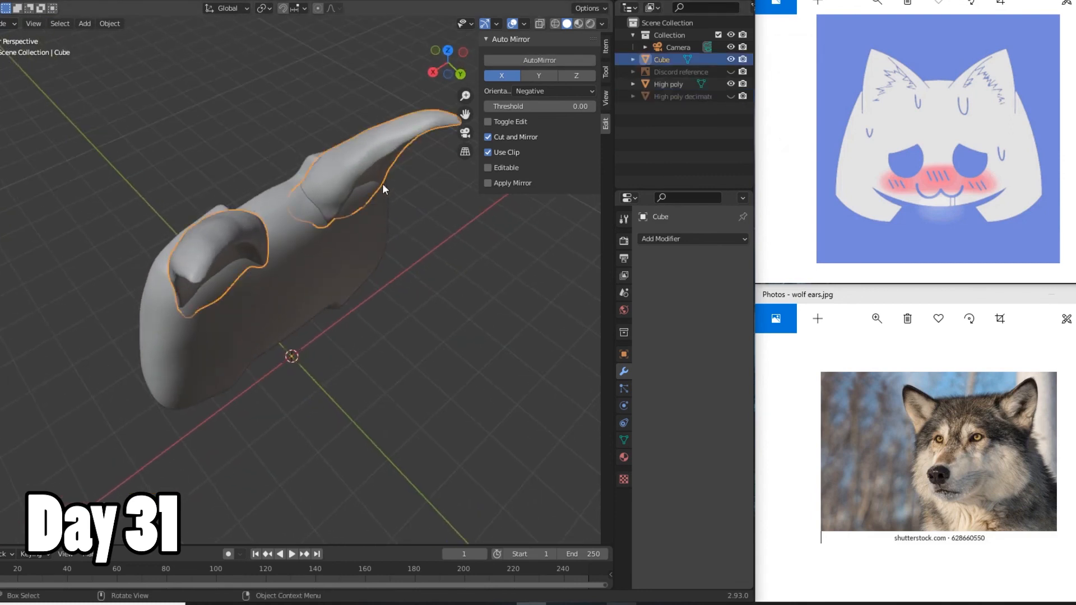
click(897, 431)
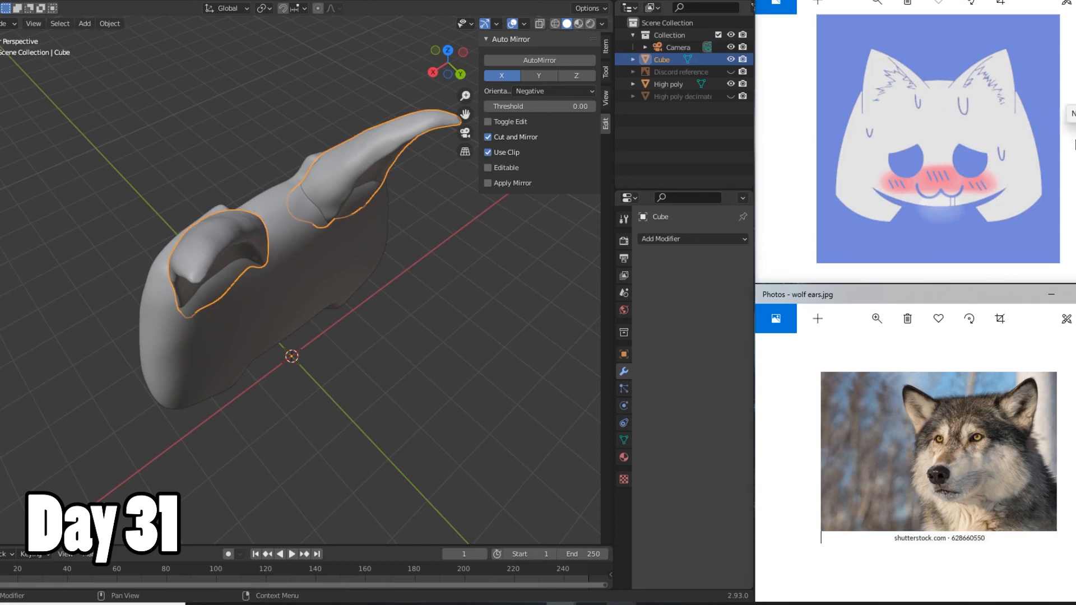
middle_drag(388, 300, 358, 219)
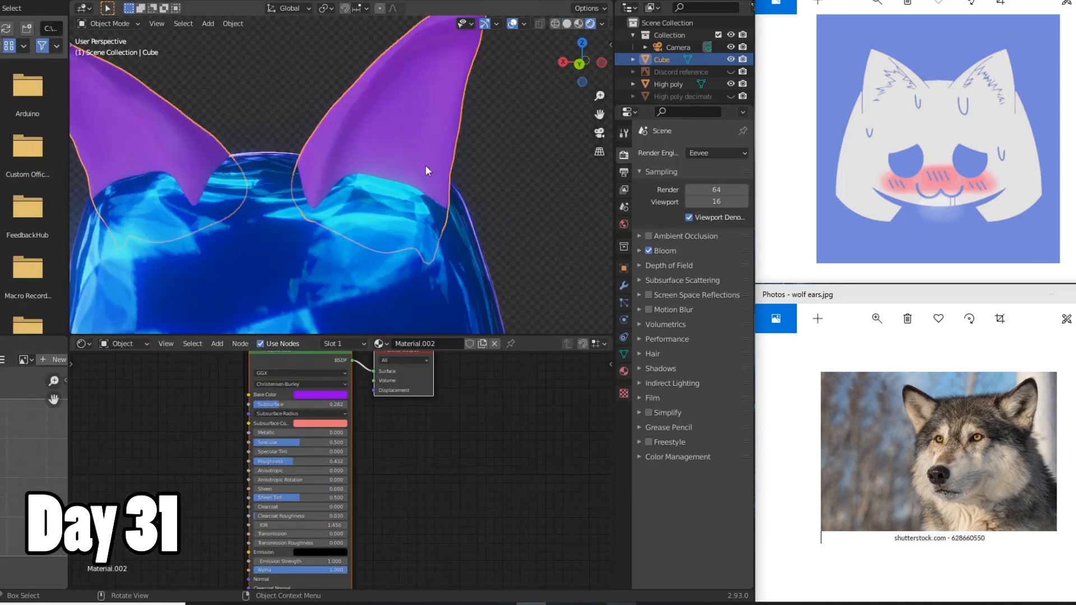
Switch the node editor to World shading and inspect the environment image node and its reflections on the rendered head.
scroll(414, 177, down, 5)
mouse_move(399, 191)
middle_down()
mouse_move(355, 251)
mouse_move(395, 207)
middle_up()
click(124, 344)
click(129, 368)
middle_drag(172, 455, 230, 452)
click(148, 387)
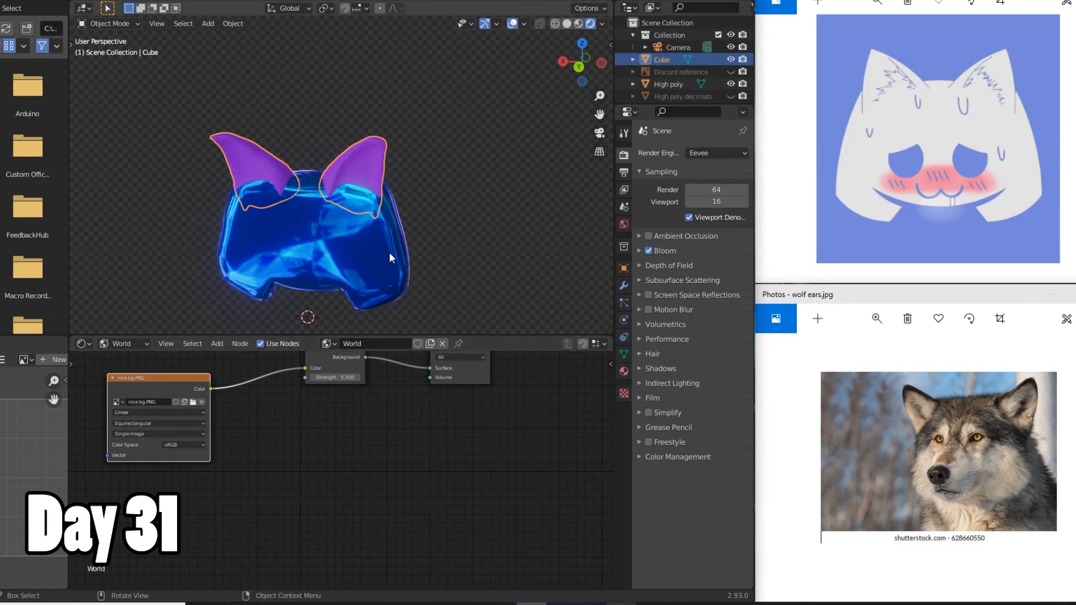
middle_drag(400, 254, 353, 219)
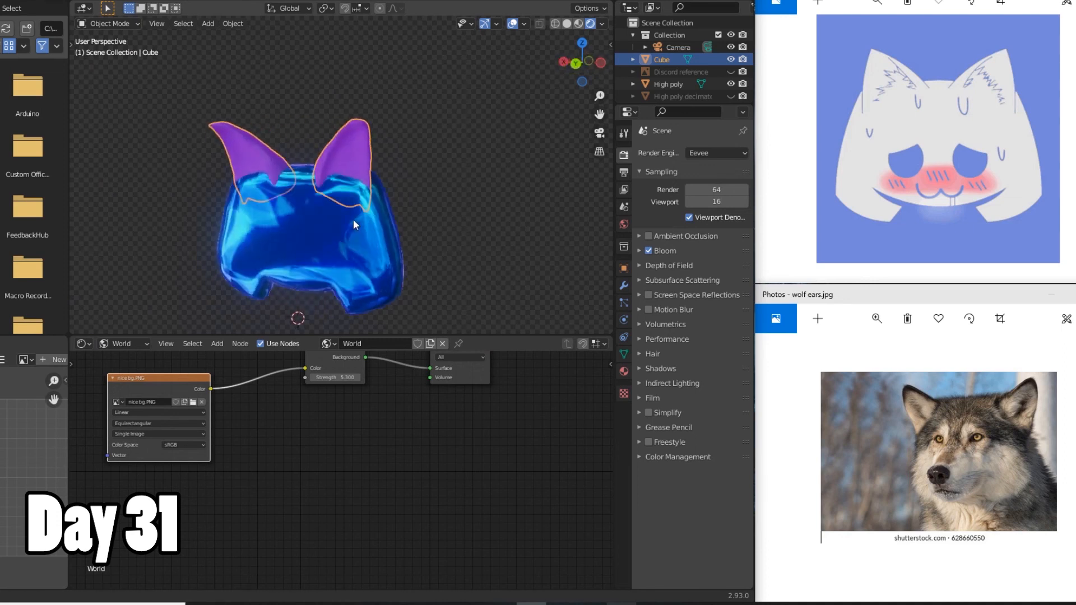
middle_drag(346, 414, 335, 486)
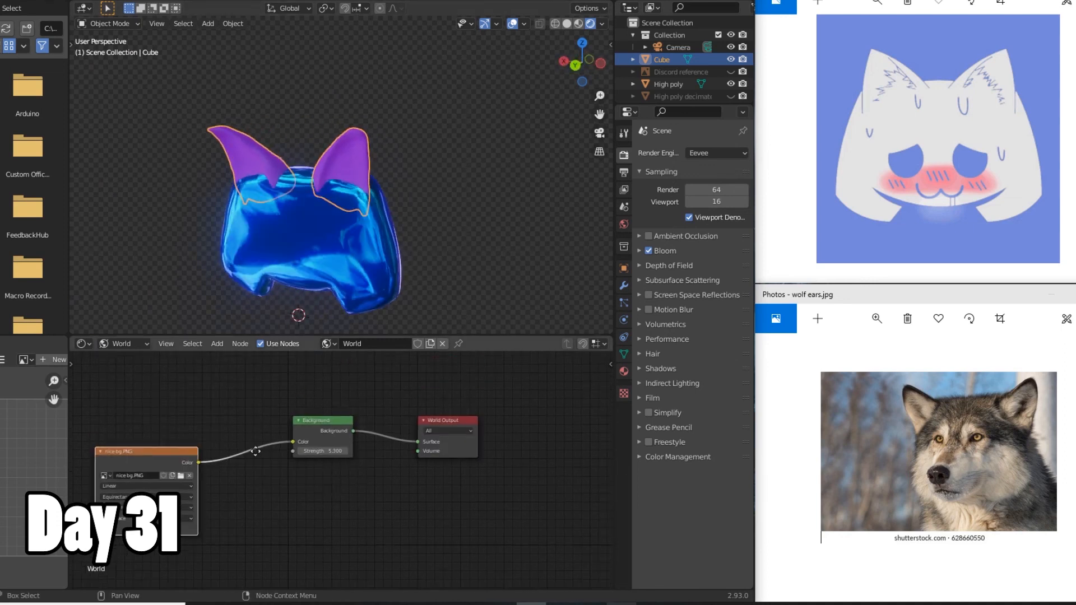
middle_drag(255, 452, 247, 437)
Switch the node editor back to Object shading and select the blue head to inspect its material and reflections.
click(118, 343)
click(121, 357)
click(307, 280)
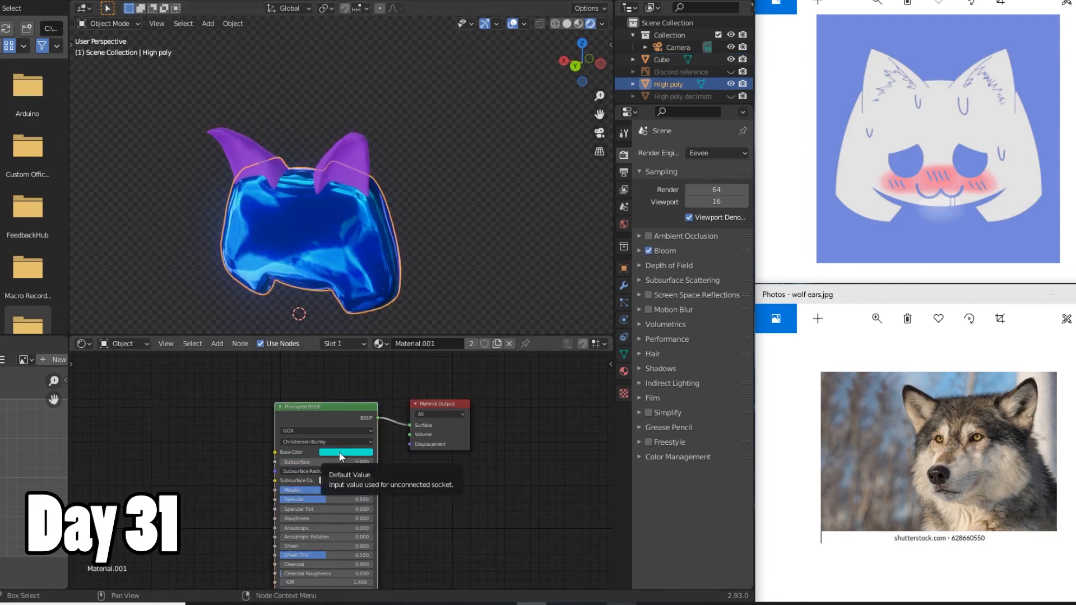
middle_drag(286, 247, 307, 247)
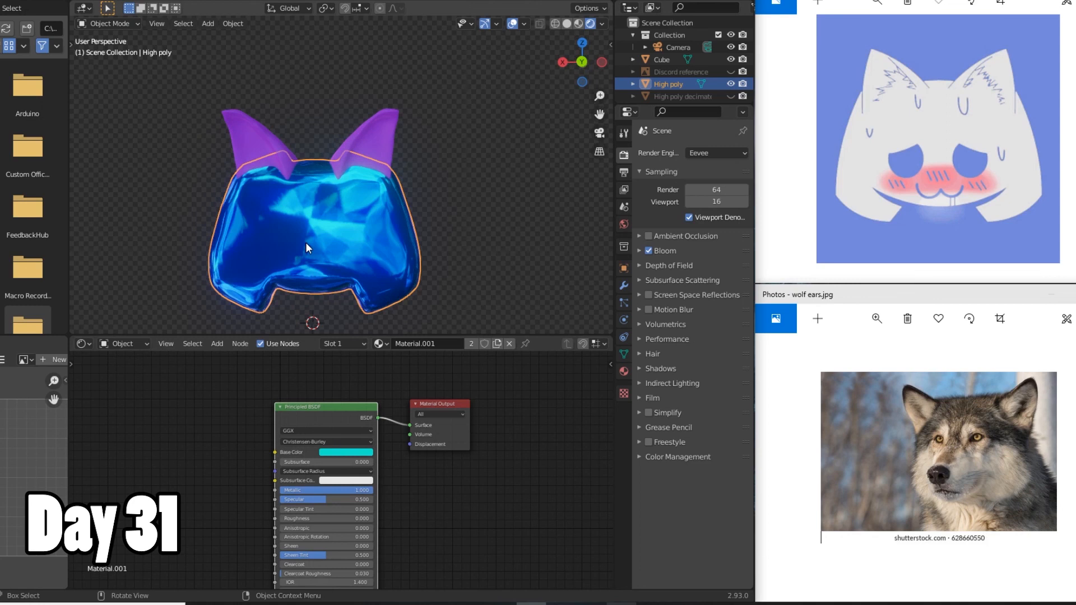
key(KP_Decimal)
middle_drag(359, 241, 363, 56)
Try a Metallic value of 1.000 and a lower Roughness on the ears' purple material, and undo both changes.
click(391, 89)
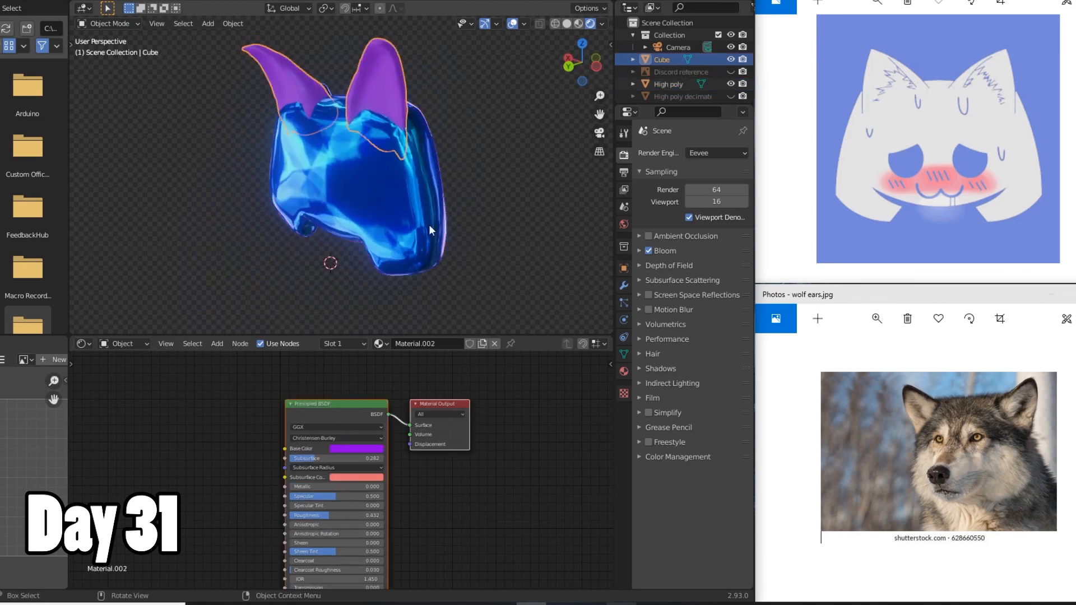
drag(335, 487, 383, 486)
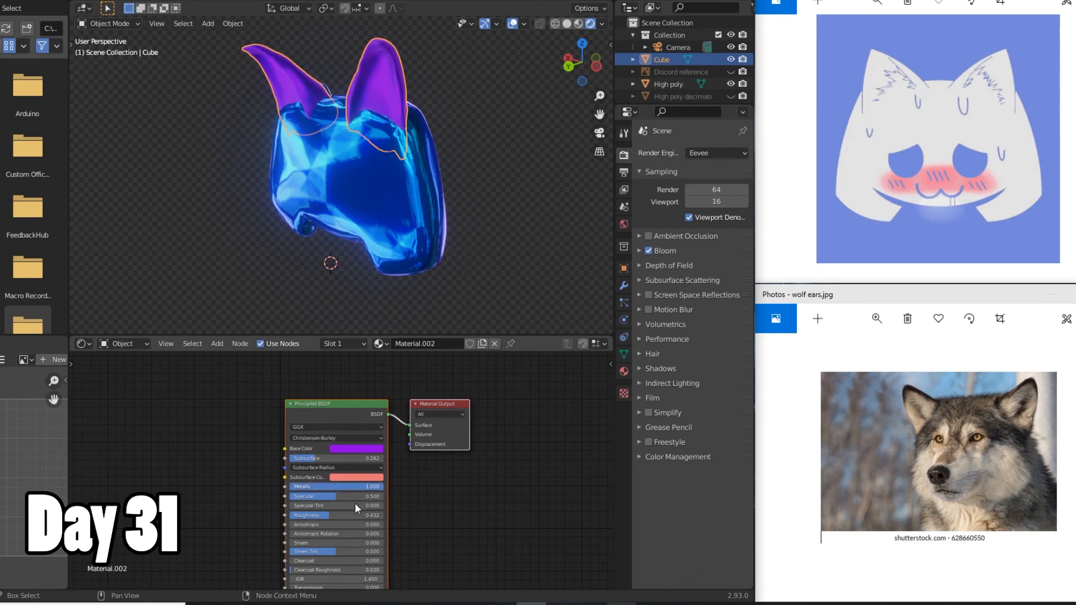
drag(335, 515, 290, 516)
middle_drag(358, 242, 383, 49)
middle_drag(460, 145, 459, 147)
key(ctrl+z)
key(ctrl+z)
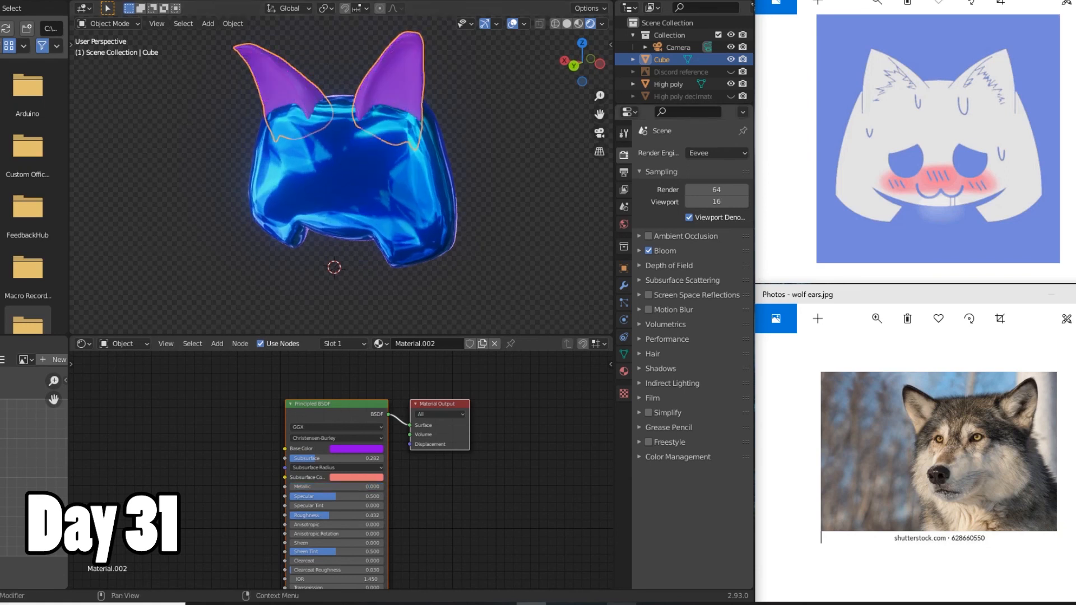
View the glossy purple logo render in the photo viewer and return to the cat-eared logo drawing.
click(1074, 139)
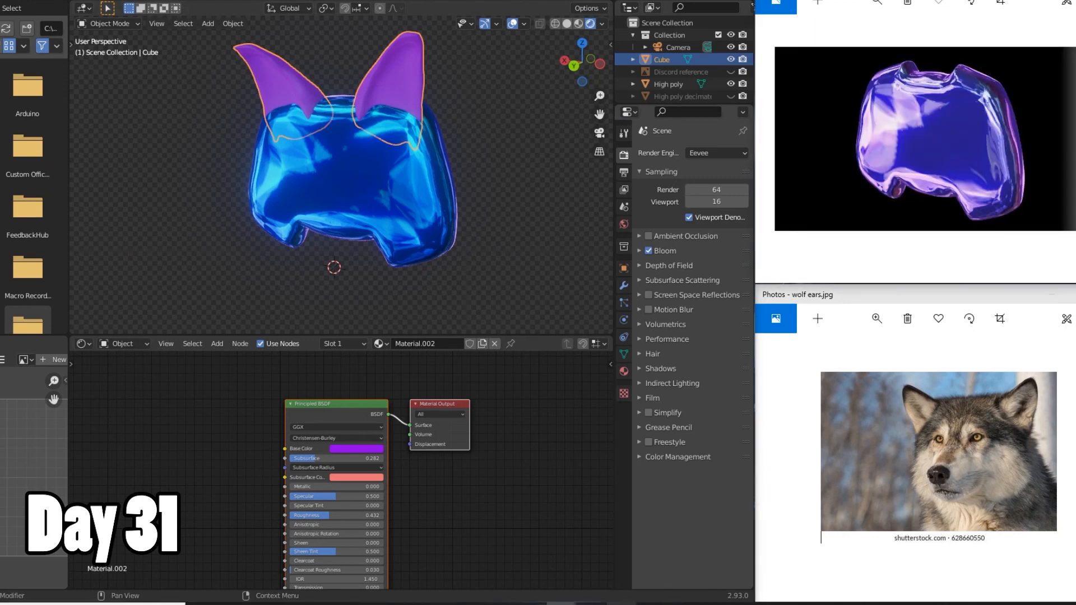
scroll(928, 169, up, 1)
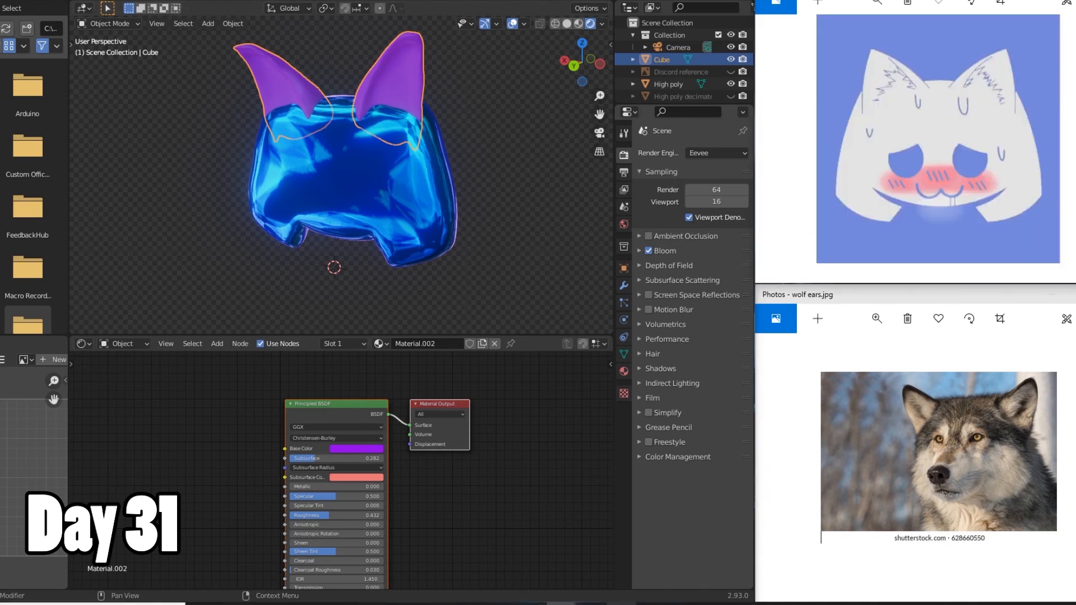
Browse the purple and blue logo renders in the photo viewer, select the blue head for comparison, and bring up the wolf ears photo.
key(Right)
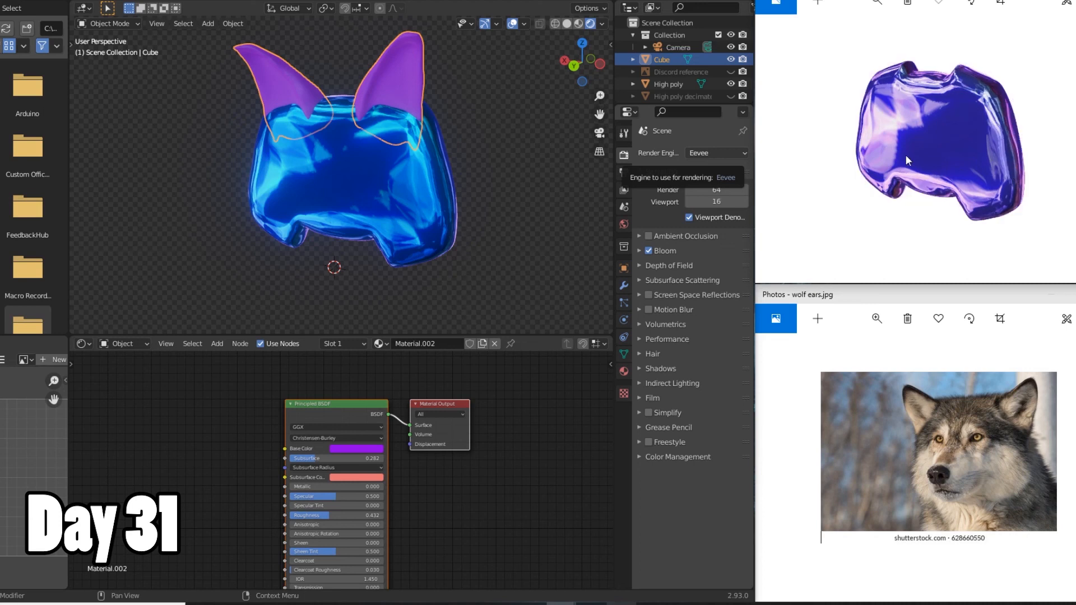
click(1073, 129)
click(1073, 129)
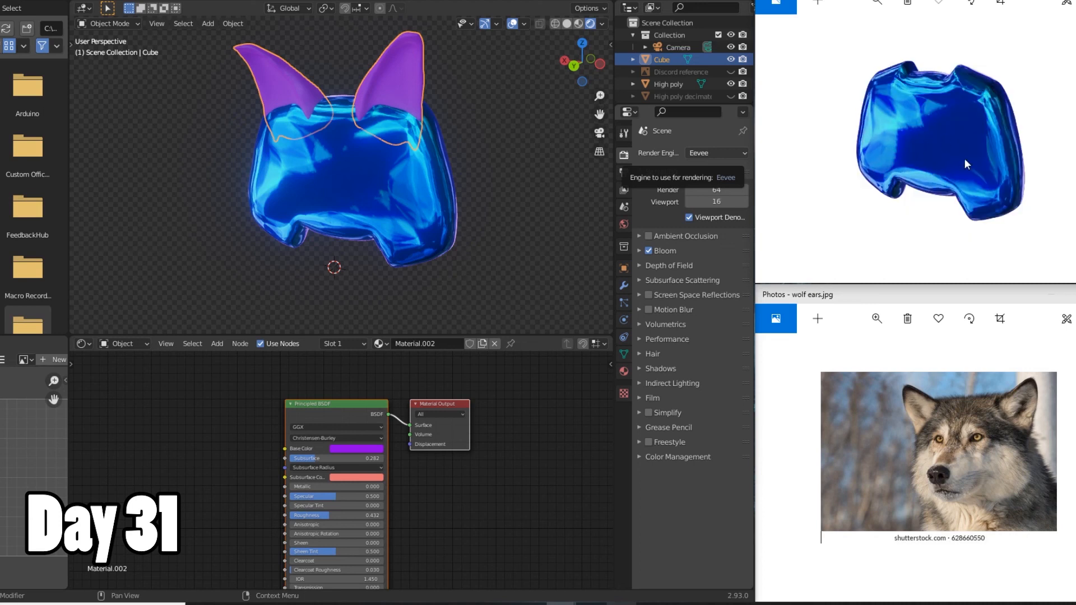
click(367, 241)
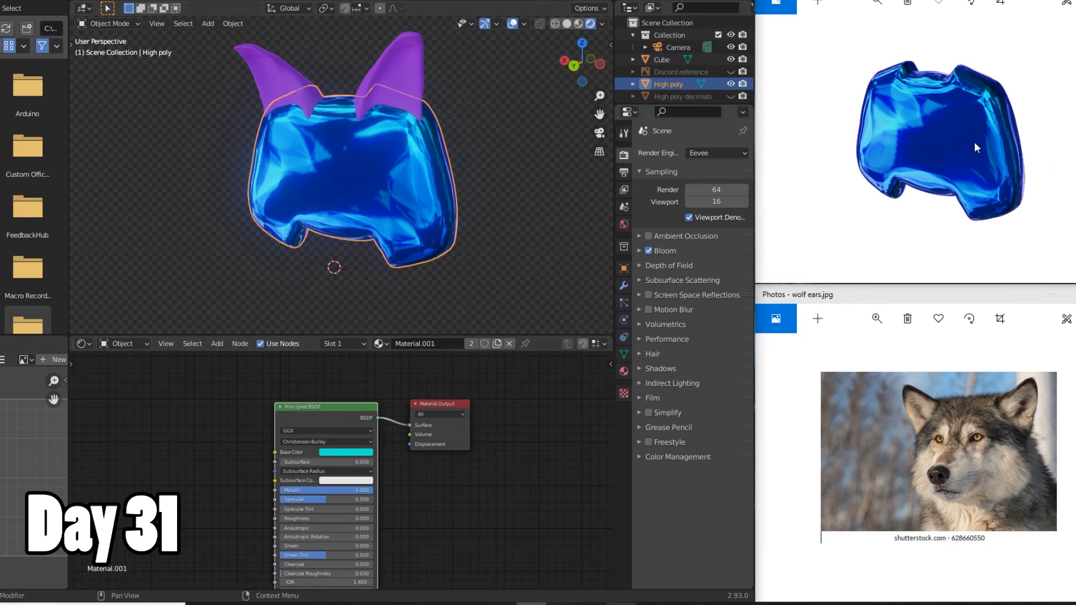
key(Right)
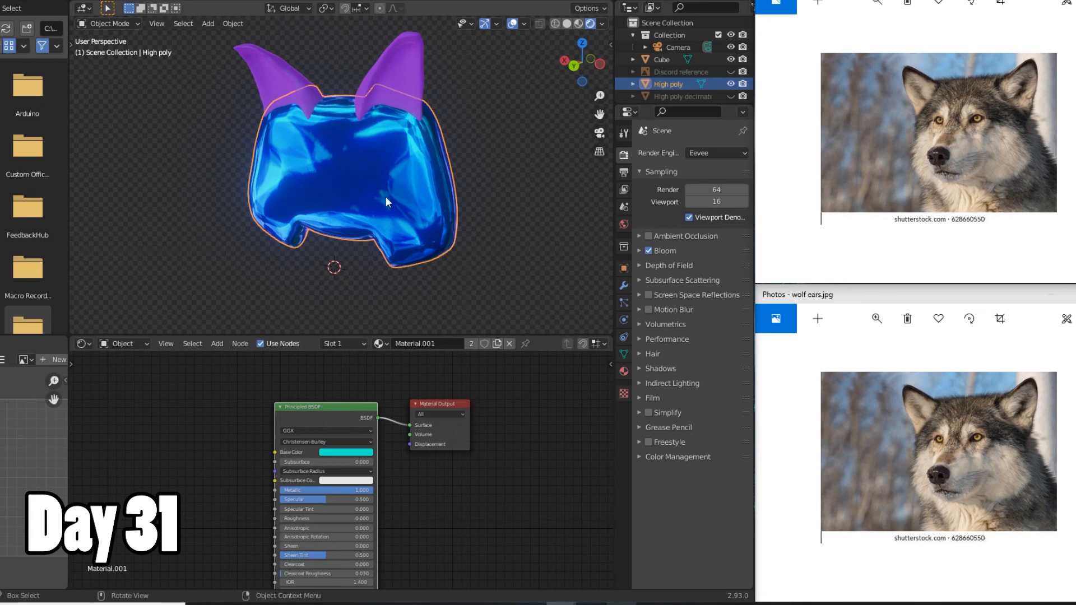
Inspect the glossy blue head and its purple ears from above, behind and the side, returning to a front three-quarter view.
middle_drag(334, 261, 407, 223)
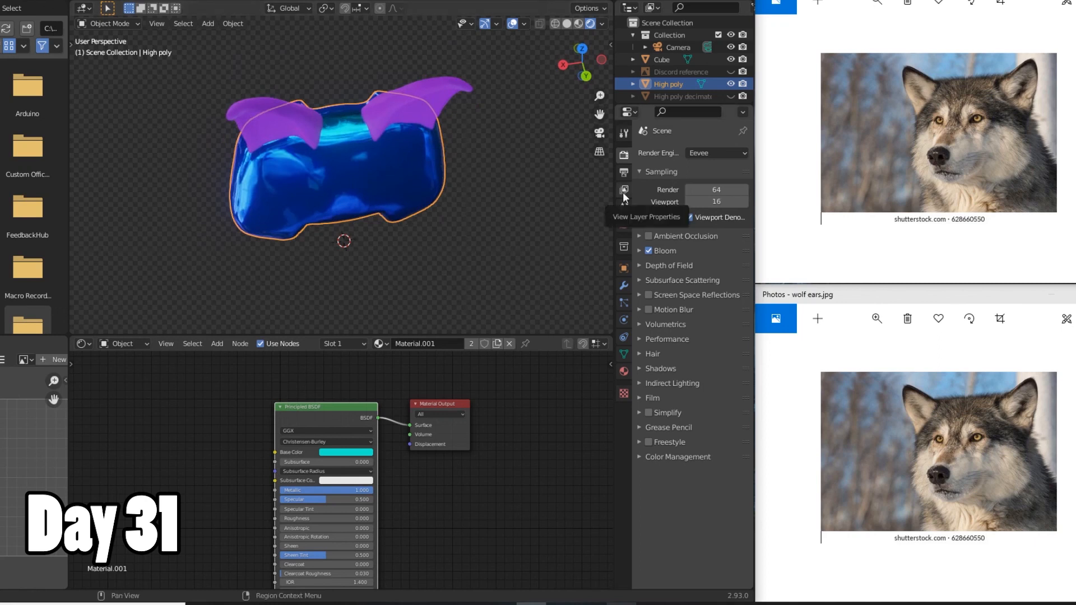
mouse_move(382, 226)
middle_down()
mouse_move(372, 204)
mouse_move(398, 233)
middle_up()
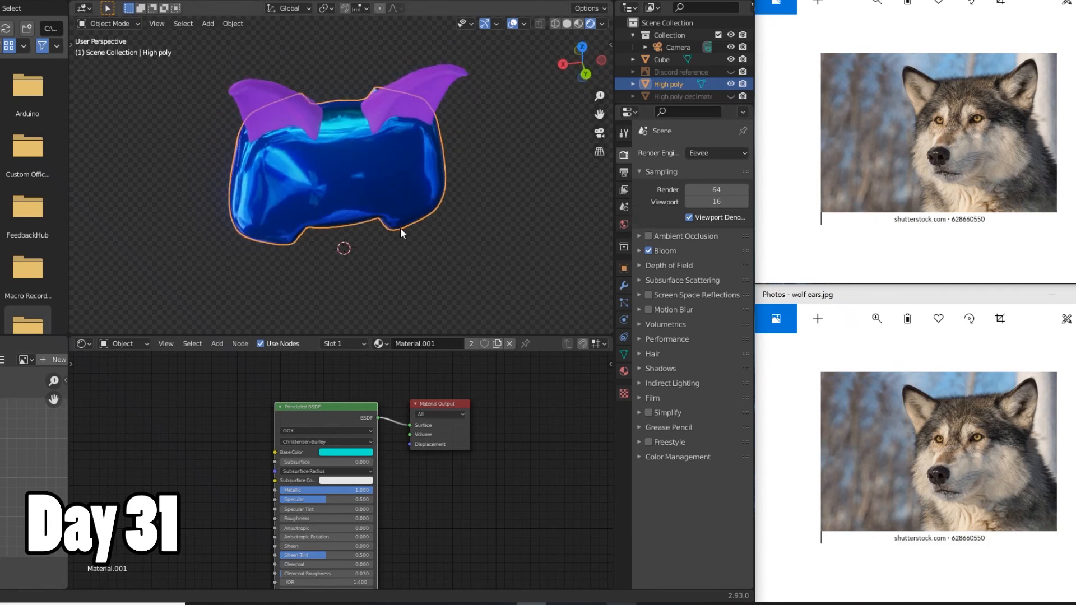
middle_drag(365, 186, 472, 264)
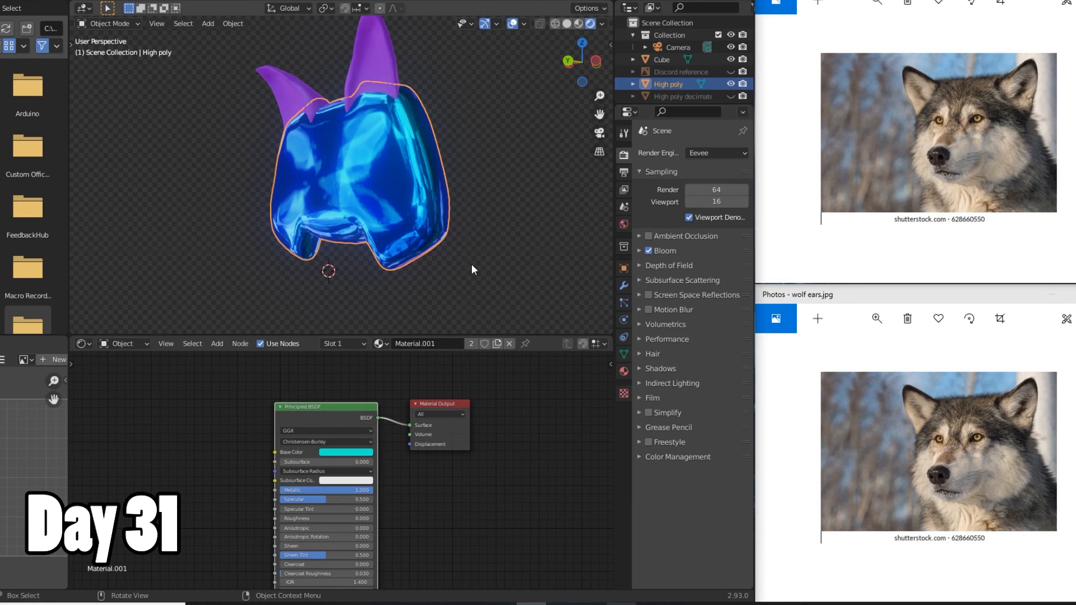
middle_drag(472, 265, 403, 262)
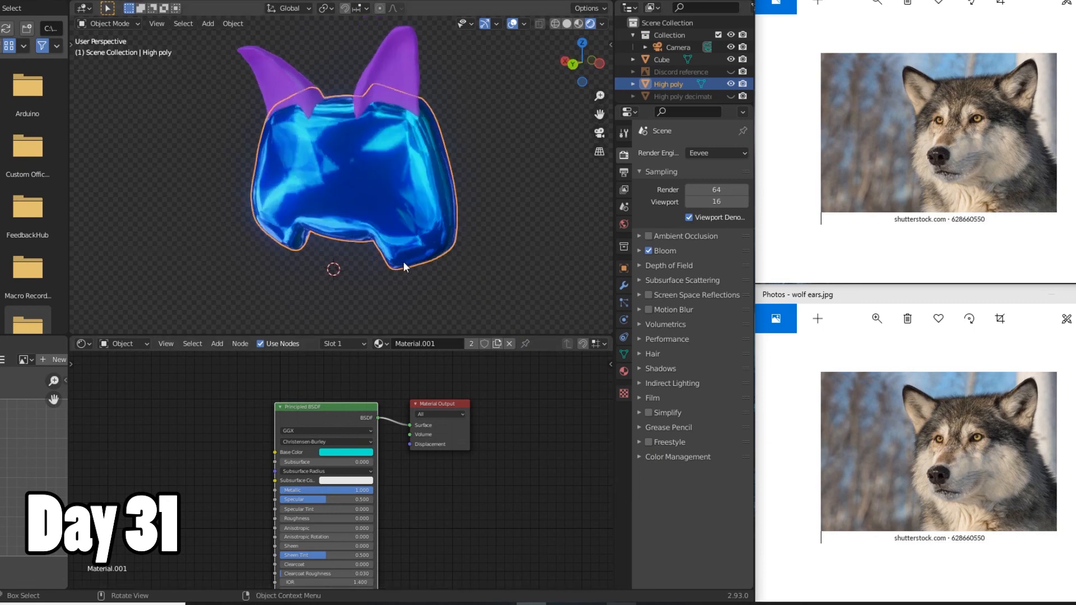